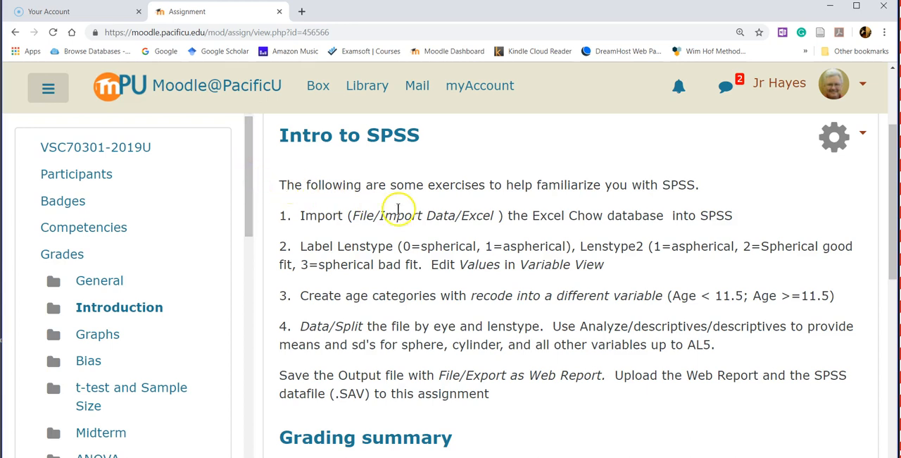
Step: Go to the VSC70301-2019U course page and download the Chow Ortho-K Dataset
{"action": "left_click_drag", "start_coordinate": [894, 182], "coordinate": [885, 110]}
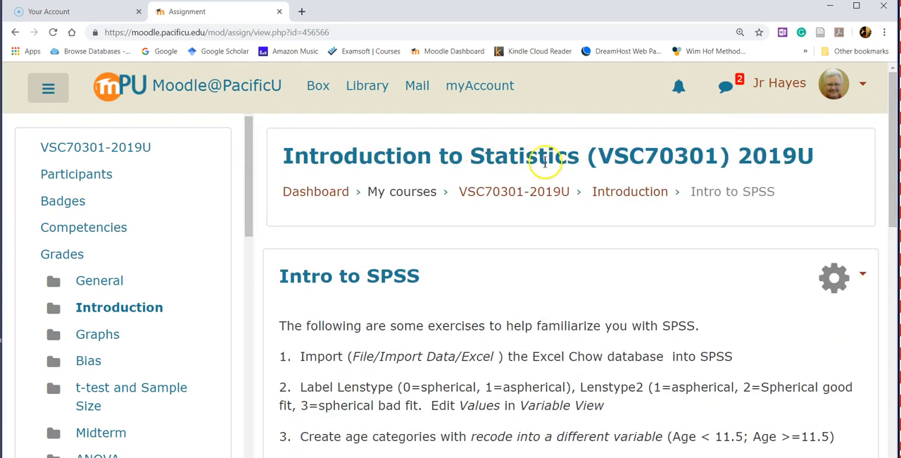
{"action": "left_click", "coordinate": [528, 191]}
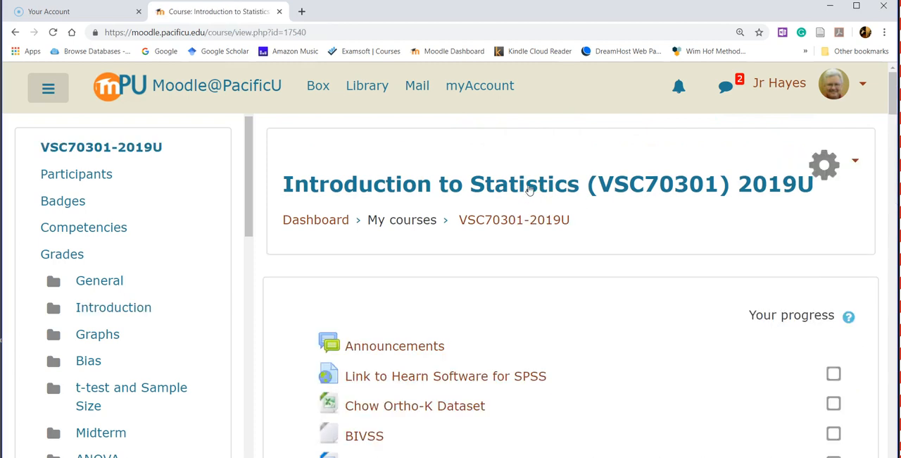
{"action": "scroll", "coordinate": [894, 106], "scroll_direction": "down", "scroll_amount": 2}
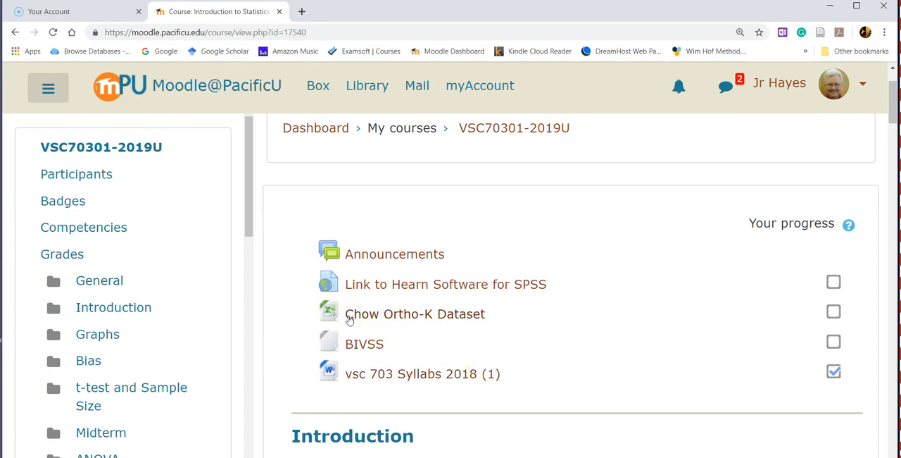
{"action": "left_click", "coordinate": [329, 308]}
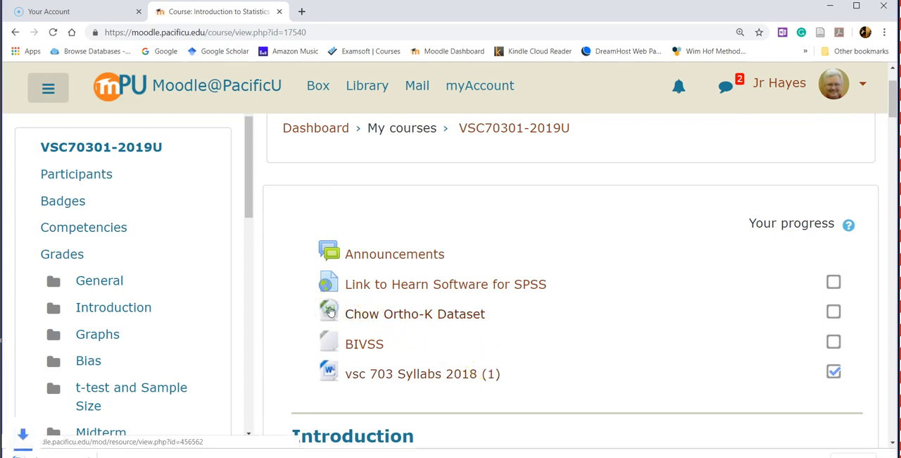
Step: Open the downloaded Chow 2018 Match (5) workbook in Excel and enable editing, closing the extra blank workbook window
{"action": "left_click", "coordinate": [85, 453]}
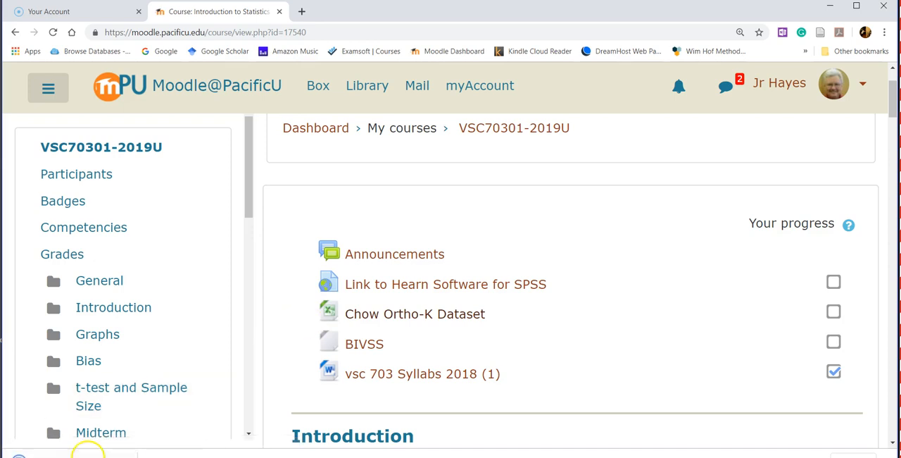
{"action": "left_click", "coordinate": [124, 454]}
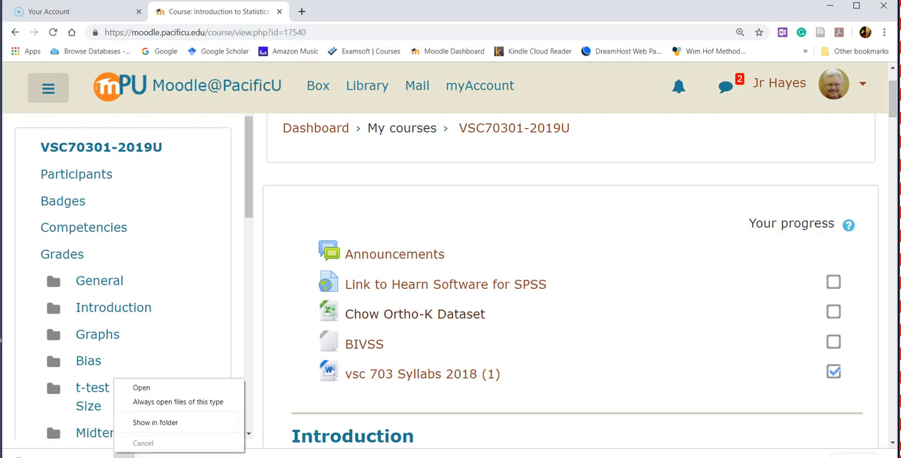
{"action": "left_click", "coordinate": [121, 454]}
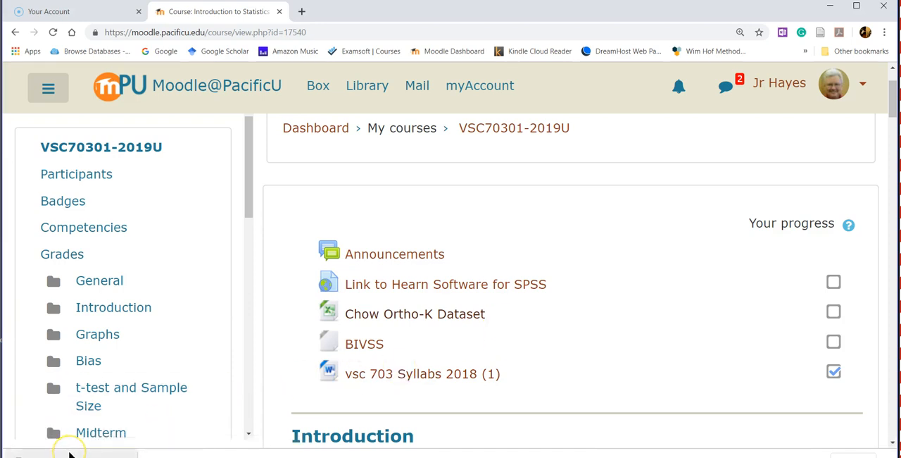
{"action": "right_click", "coordinate": [69, 455]}
{"action": "left_click", "coordinate": [88, 395]}
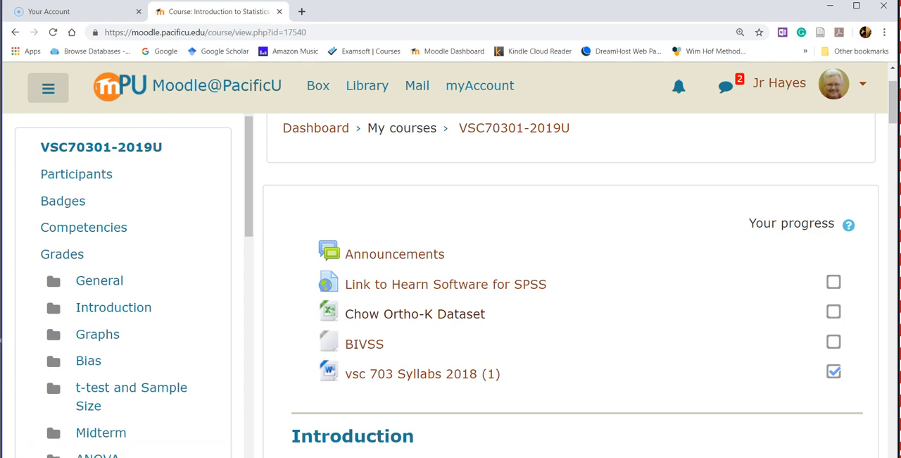
{"action": "left_click", "coordinate": [414, 314]}
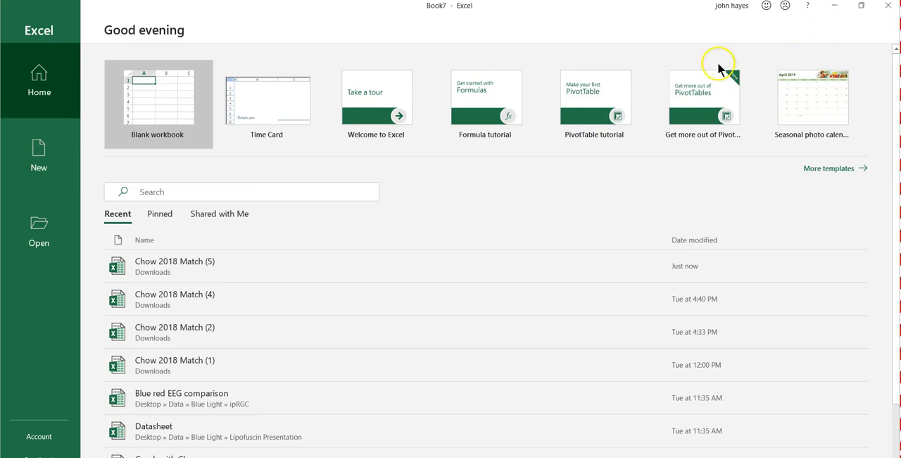
{"action": "left_click", "coordinate": [889, 7]}
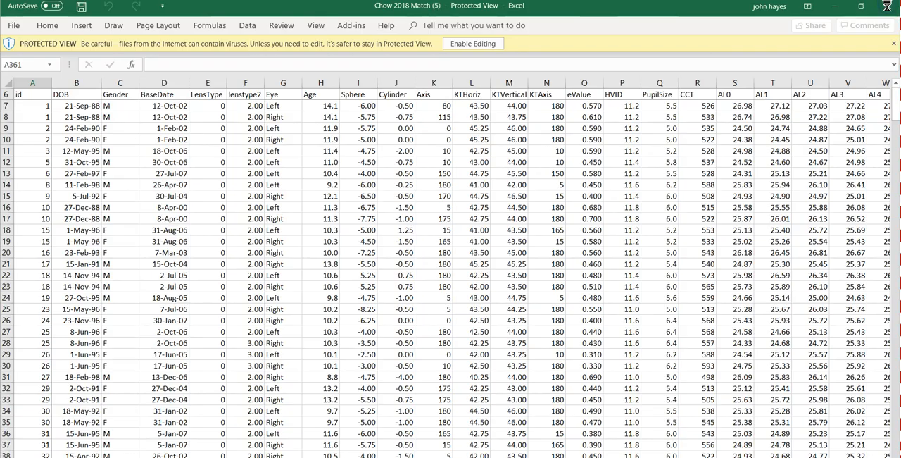
{"action": "left_click", "coordinate": [470, 43]}
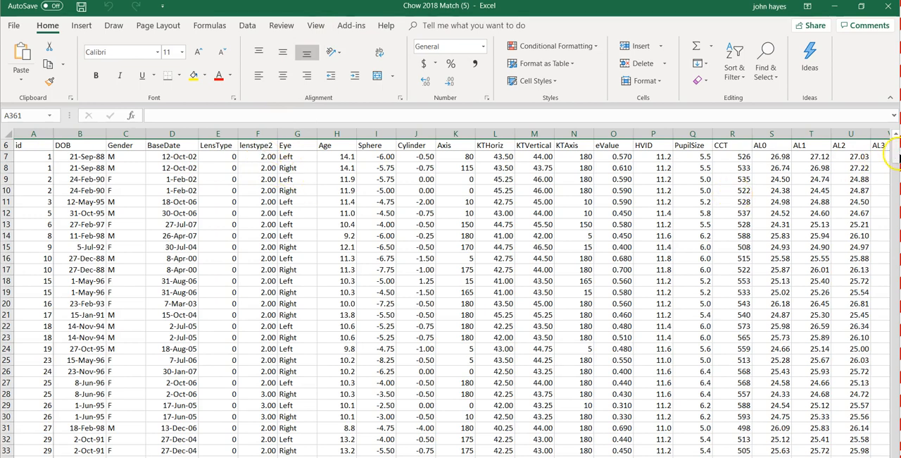
Step: Look over the rows and columns of the dataset and unfreeze the worksheet's panes
{"action": "left_click_drag", "start_coordinate": [894, 156], "coordinate": [897, 369]}
{"action": "left_click_drag", "start_coordinate": [895, 331], "coordinate": [894, 139]}
{"action": "scroll", "coordinate": [472, 298], "scroll_direction": "right", "scroll_amount": 18}
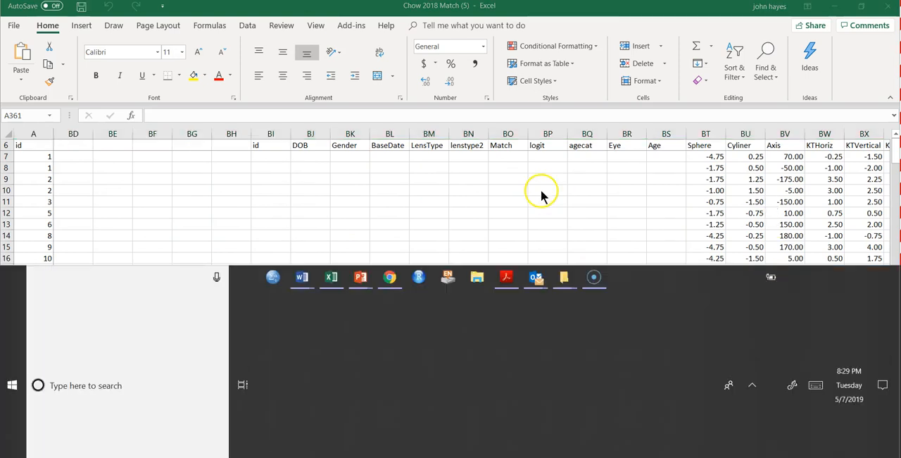
{"action": "mouse_move", "coordinate": [557, 267]}
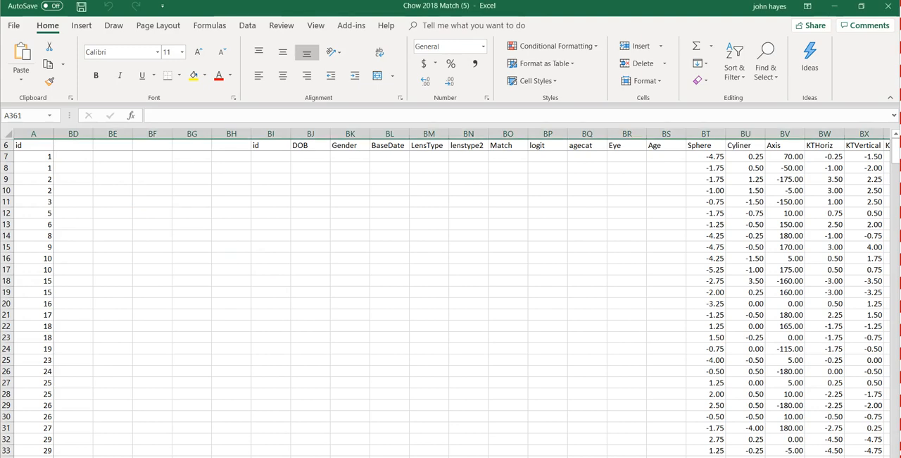
{"action": "scroll", "coordinate": [472, 296], "scroll_direction": "left", "scroll_amount": 18}
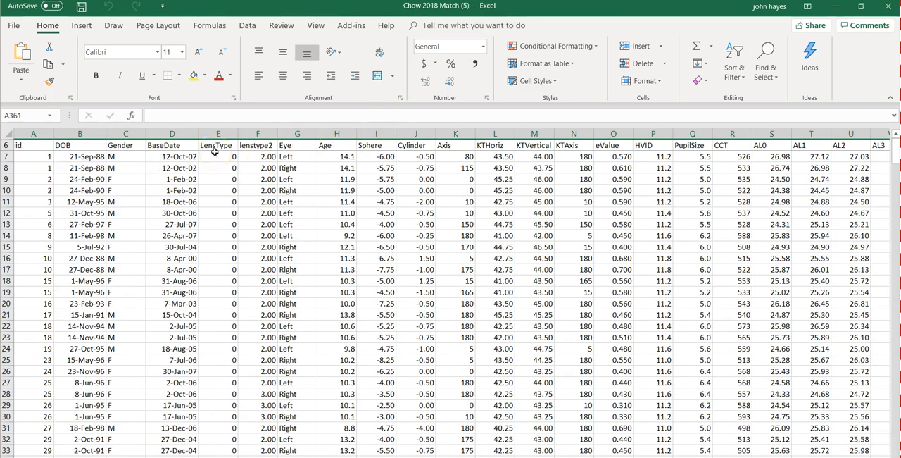
{"action": "left_click", "coordinate": [317, 25]}
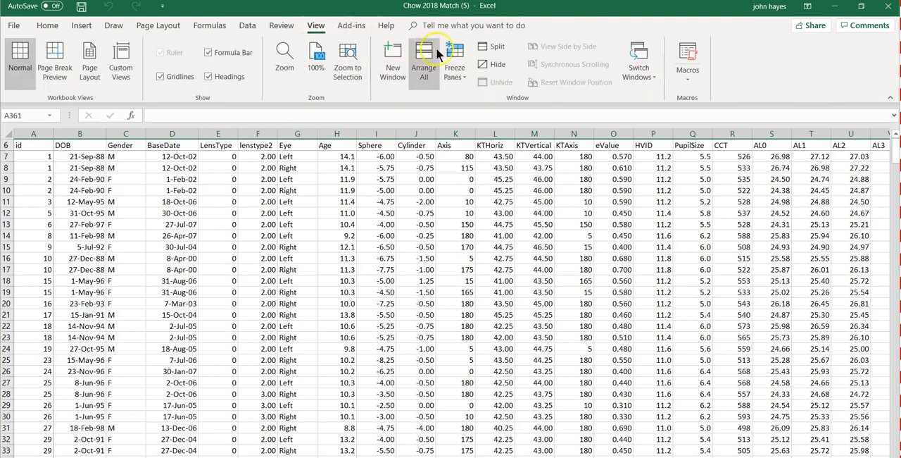
{"action": "left_click", "coordinate": [455, 56]}
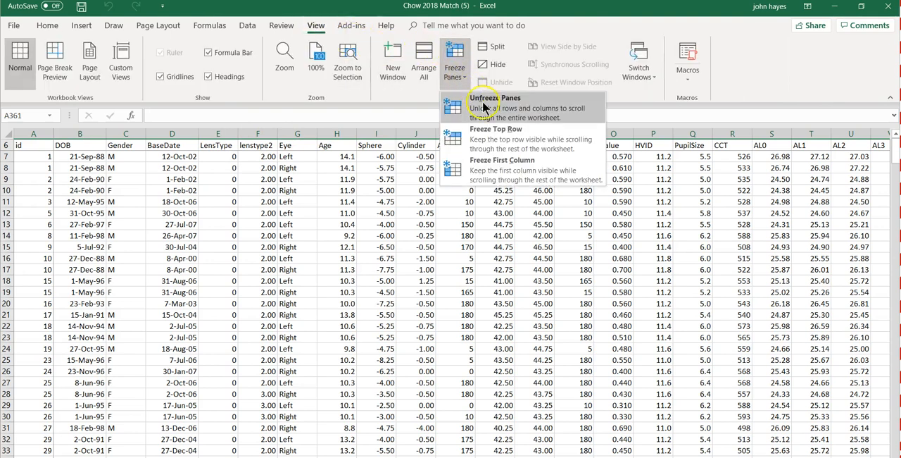
{"action": "left_click", "coordinate": [483, 106]}
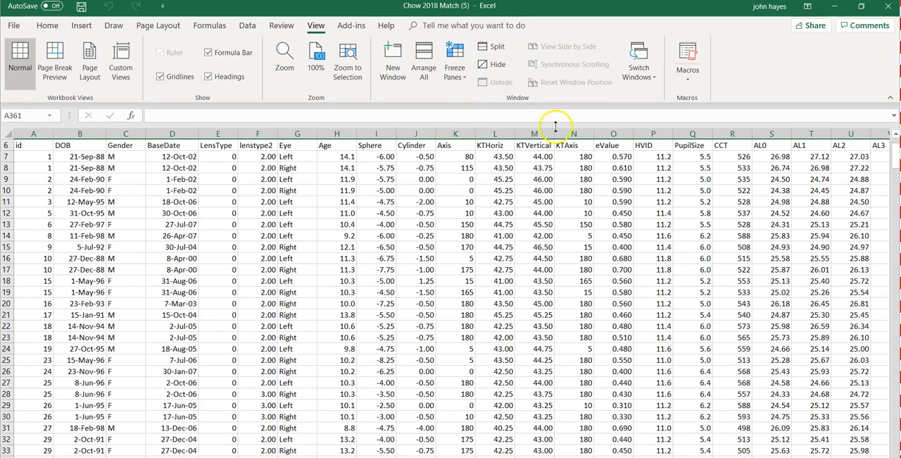
Step: Delete the empty rows 1 to 5 above the variable names so the header row starts the sheet
{"action": "key", "text": "Up"}
{"action": "key", "text": "Up"}
{"action": "key", "text": "Up"}
{"action": "key", "text": "Up"}
{"action": "key", "text": "Up"}
{"action": "key", "text": "Up"}
{"action": "key", "text": "Up"}
{"action": "key", "text": "Up"}
{"action": "key", "text": "Up"}
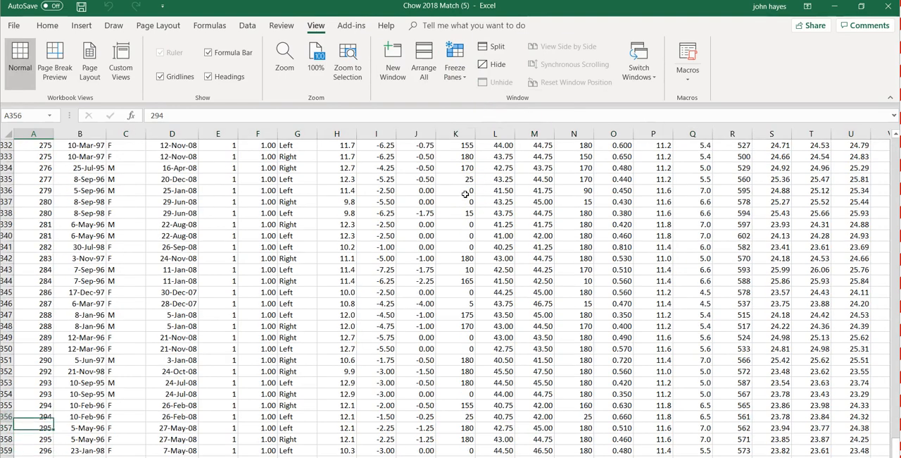
{"action": "key", "text": "ctrl+Up"}
{"action": "key", "text": "ctrl+Up"}
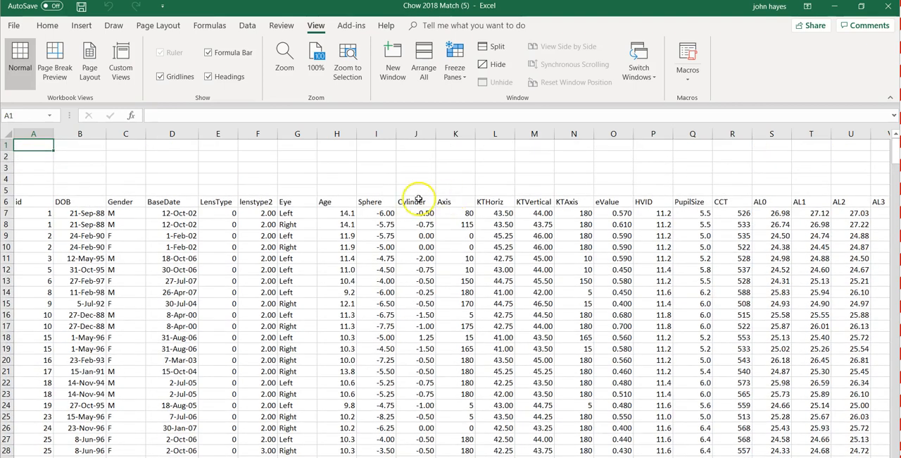
{"action": "left_click", "coordinate": [7, 144]}
{"action": "left_click_drag", "start_coordinate": [6, 144], "coordinate": [6, 191]}
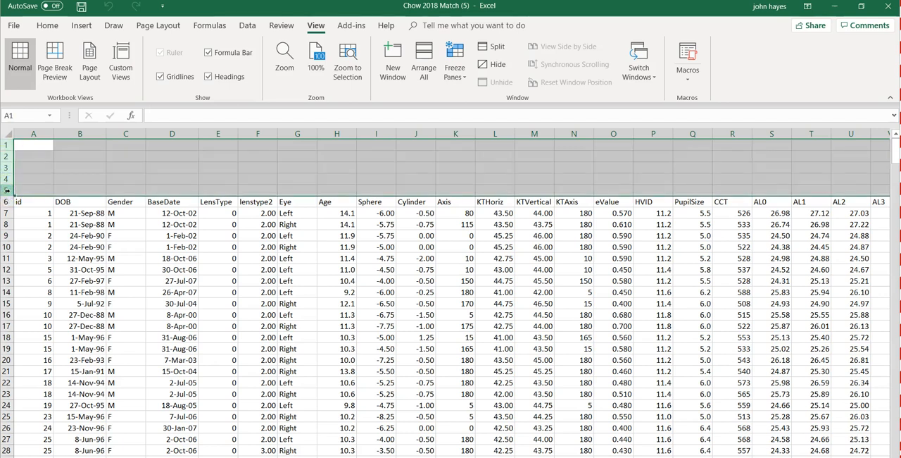
{"action": "right_click", "coordinate": [6, 190]}
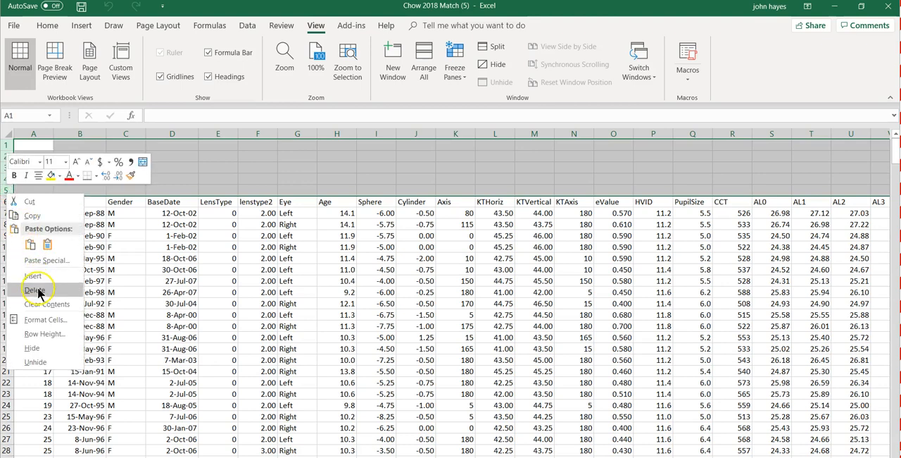
{"action": "left_click", "coordinate": [34, 289]}
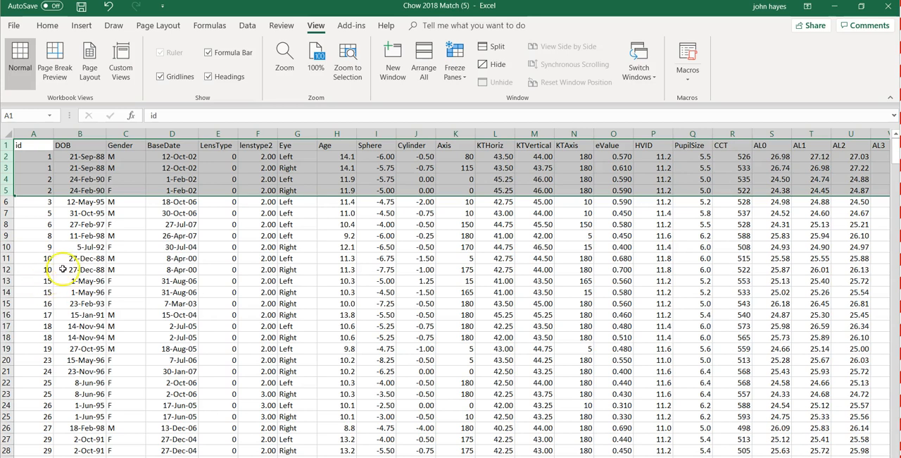
Step: Save the Chow 2018 Match (5) workbook and minimize its window
{"action": "left_click", "coordinate": [80, 246]}
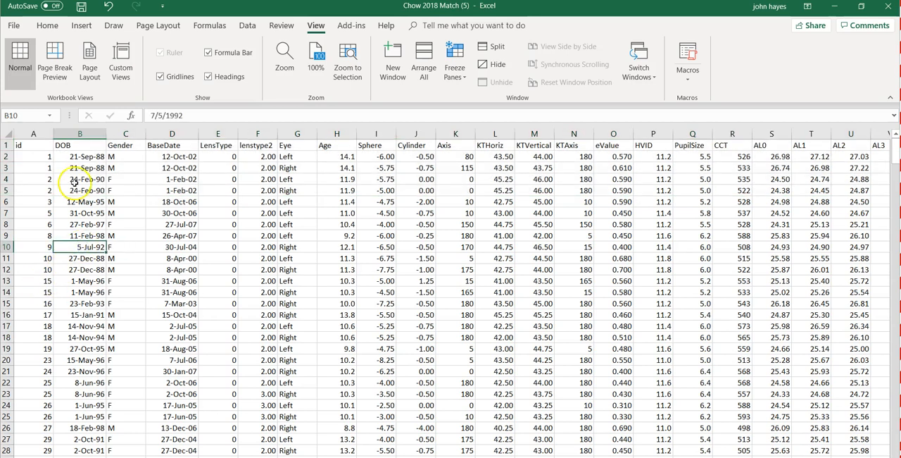
{"action": "left_click", "coordinate": [81, 7]}
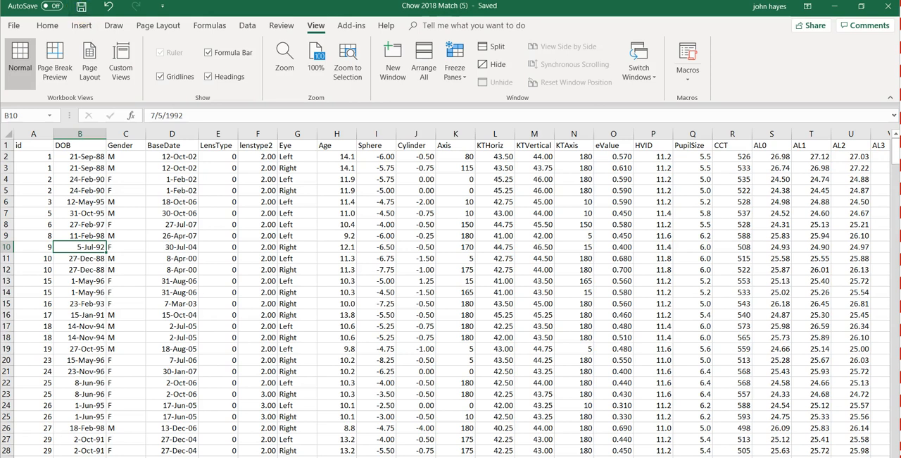
{"action": "left_click", "coordinate": [834, 7]}
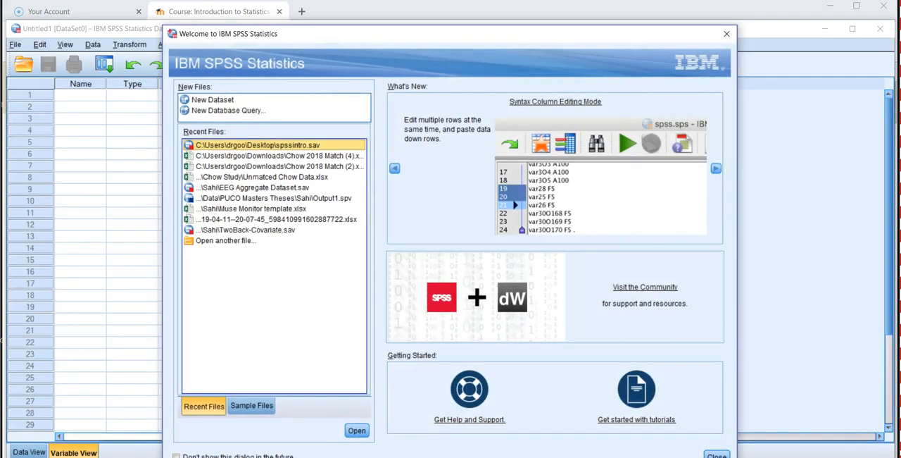
Step: In SPSS, dismiss the welcome dialog and browse to the Downloads folder for a data file to open
{"action": "left_click", "coordinate": [726, 34]}
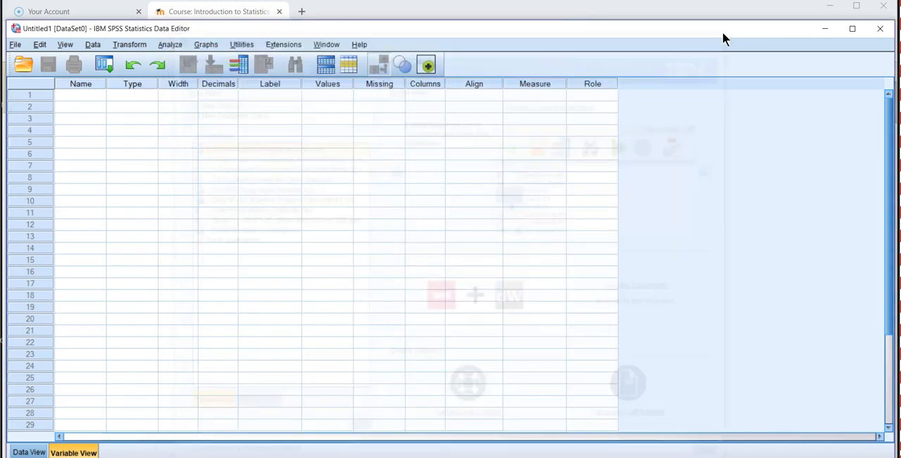
{"action": "left_click", "coordinate": [13, 42]}
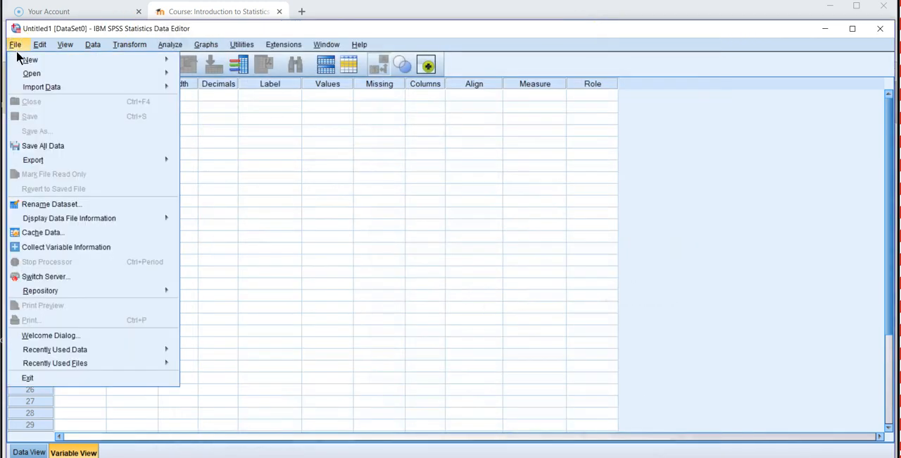
{"action": "mouse_move", "coordinate": [24, 63]}
{"action": "mouse_move", "coordinate": [57, 74]}
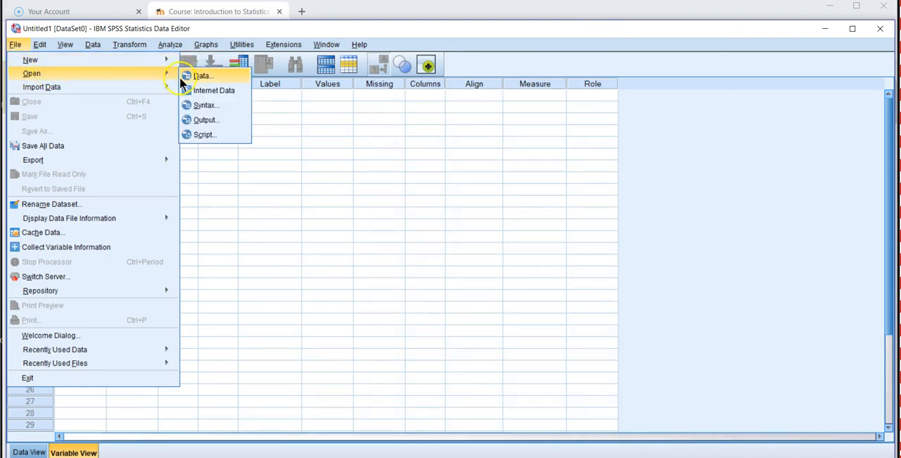
{"action": "left_click", "coordinate": [201, 77]}
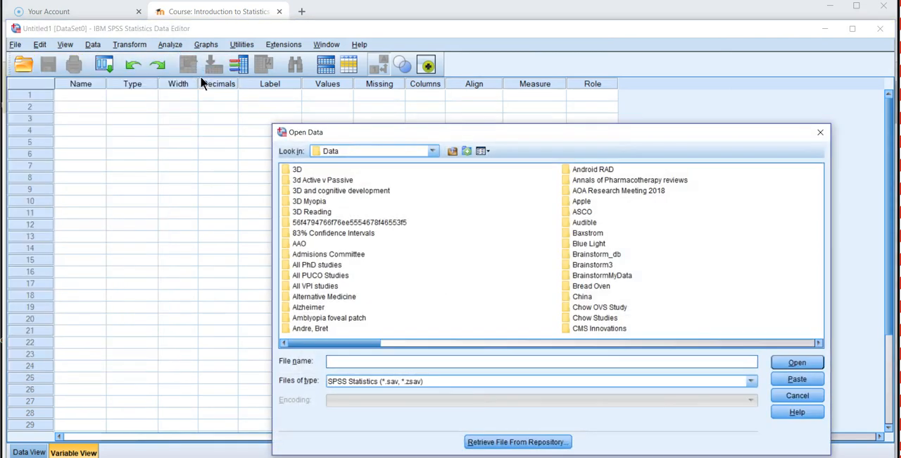
{"action": "left_click", "coordinate": [433, 154]}
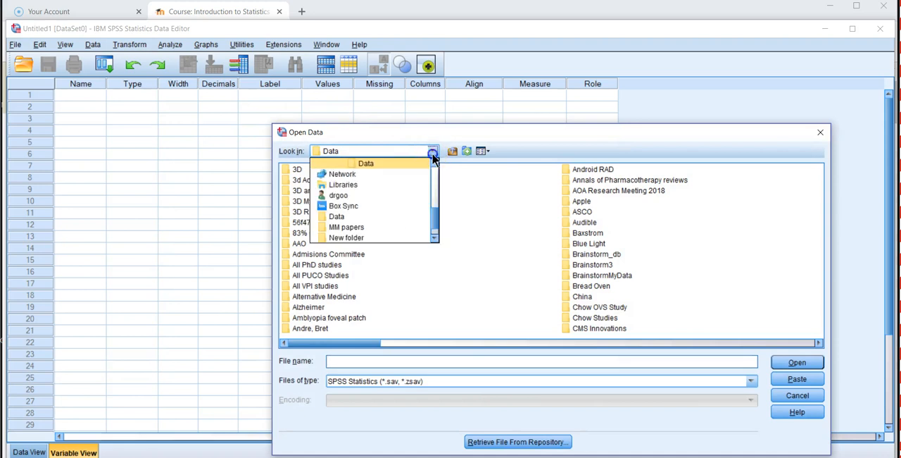
{"action": "scroll", "coordinate": [437, 202], "scroll_direction": "up", "scroll_amount": 5}
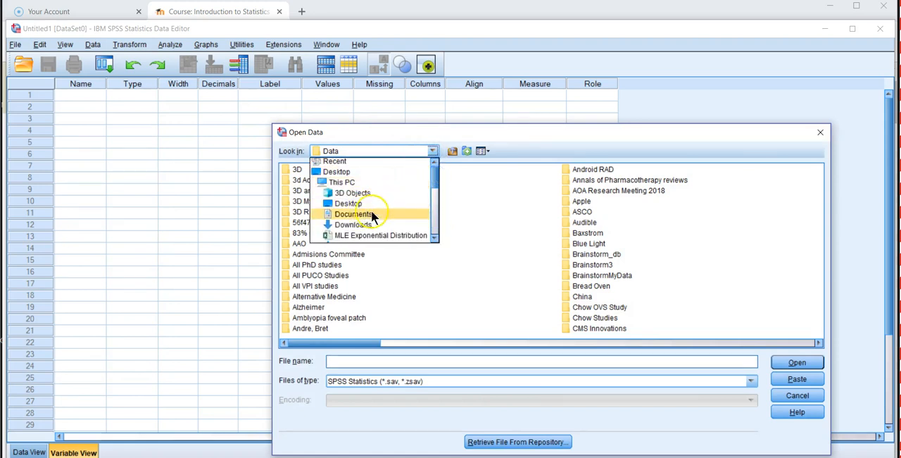
{"action": "left_click", "coordinate": [354, 225]}
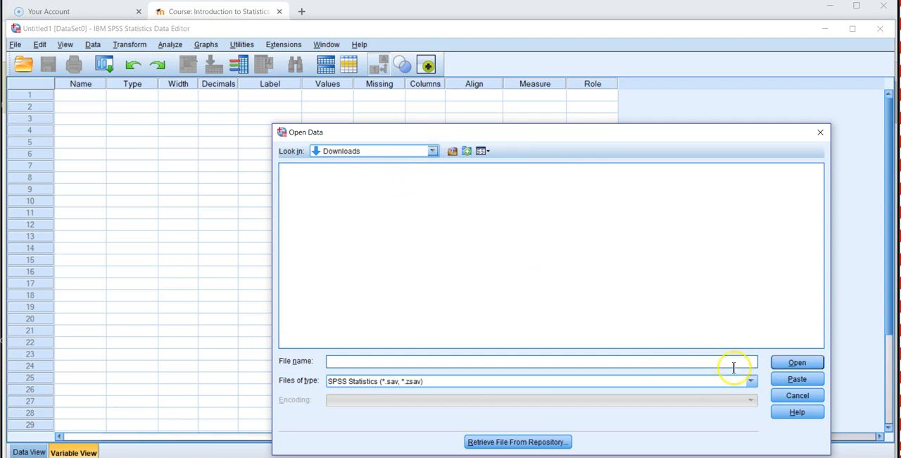
Step: Show Excel files (*.xls, *.xlsx, *.xlsm) and choose Chow 2018 Match (5).xlsx as the file to open
{"action": "left_click", "coordinate": [750, 381]}
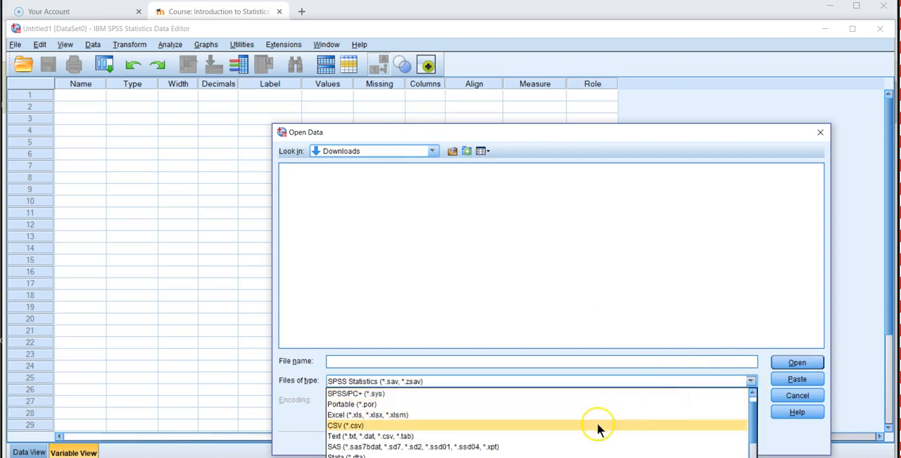
{"action": "left_click", "coordinate": [544, 415]}
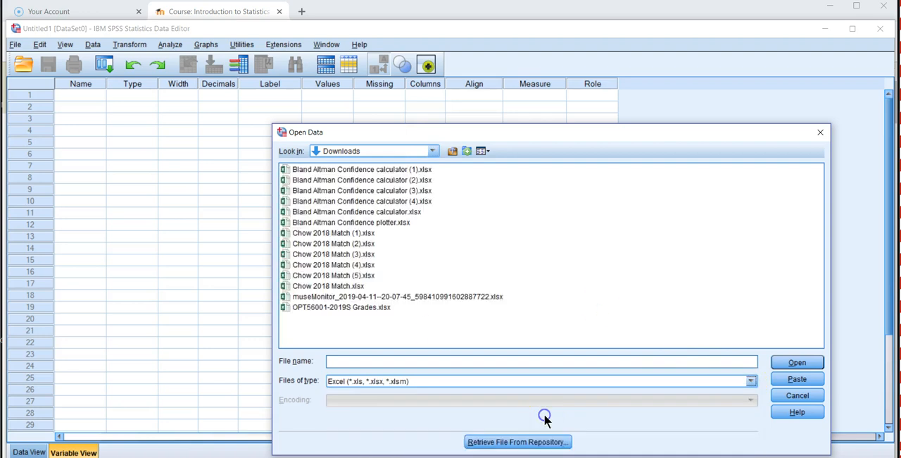
{"action": "double_click", "coordinate": [354, 276]}
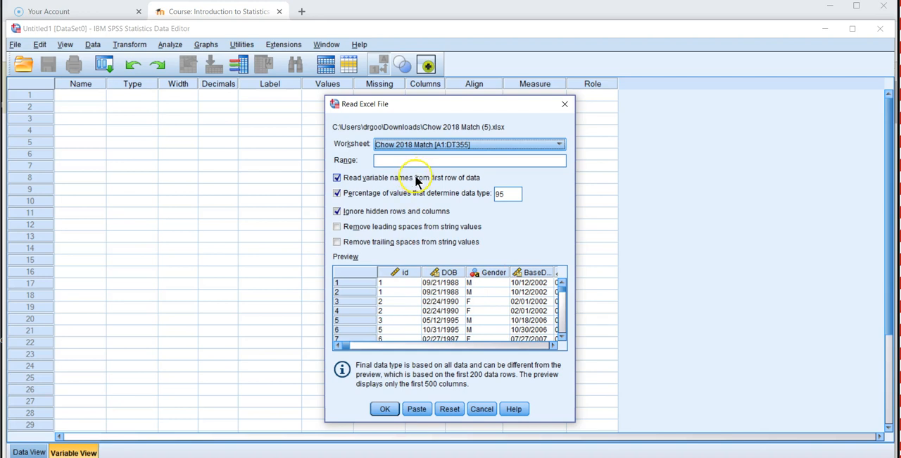
Step: Import the Chow 2018 Match [A1:DT355] worksheet, keeping variable names read from the first row of data
{"action": "left_click", "coordinate": [559, 144]}
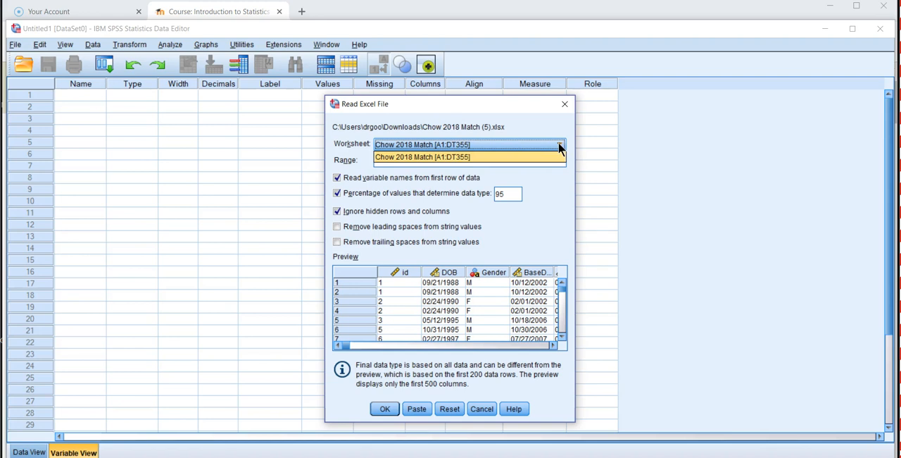
{"action": "left_click", "coordinate": [558, 144]}
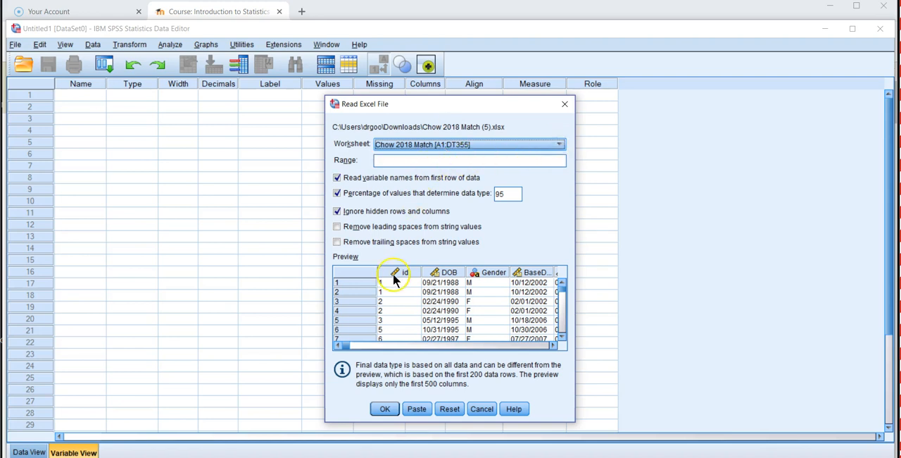
{"action": "left_click", "coordinate": [384, 410]}
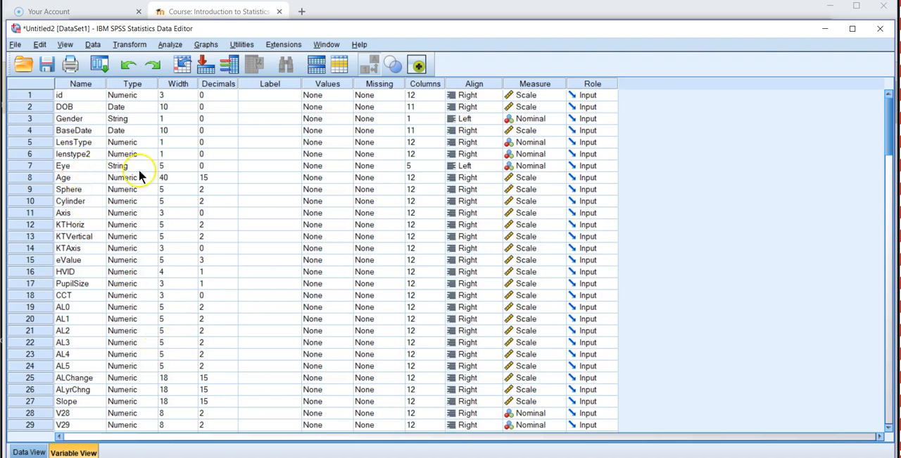
Step: Check the Age column in the data, then set the Age variable's decimals to 2 and its width to 8
{"action": "double_click", "coordinate": [36, 175]}
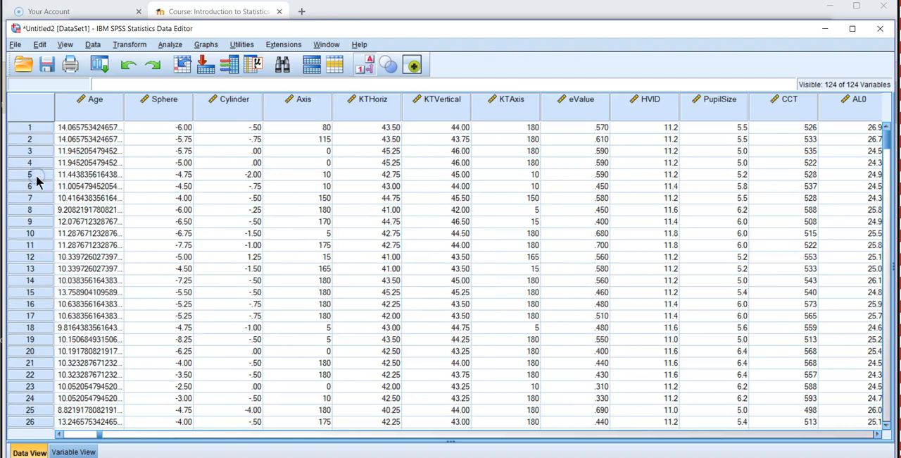
{"action": "double_click", "coordinate": [69, 105]}
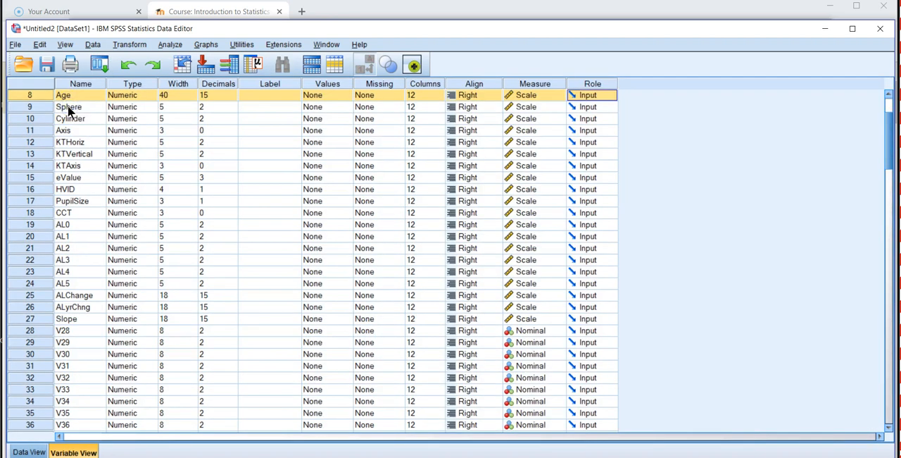
{"action": "left_click", "coordinate": [228, 95]}
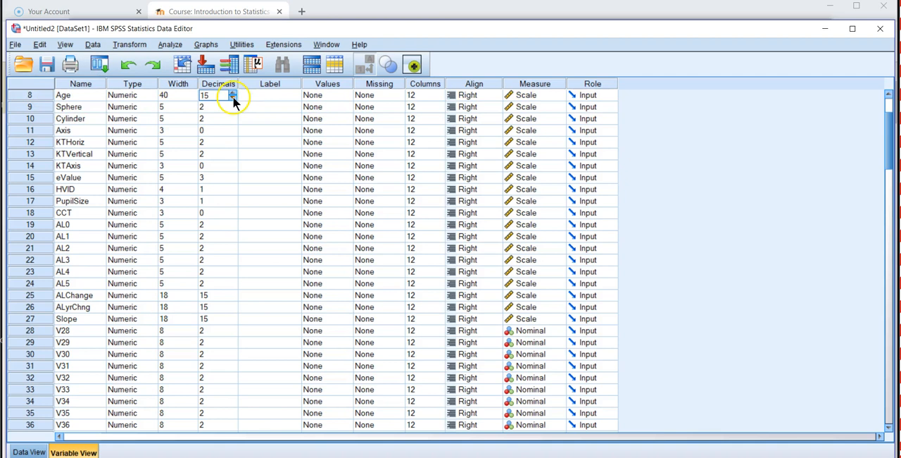
{"action": "left_click", "coordinate": [233, 98]}
{"action": "left_click", "coordinate": [233, 98]}
{"action": "left_click", "coordinate": [232, 98]}
{"action": "left_click", "coordinate": [232, 98]}
{"action": "left_click", "coordinate": [232, 98]}
{"action": "left_click", "coordinate": [232, 98]}
{"action": "left_click", "coordinate": [232, 98]}
{"action": "left_click", "coordinate": [232, 98]}
{"action": "left_click", "coordinate": [232, 98]}
{"action": "left_click", "coordinate": [232, 94]}
{"action": "left_click", "coordinate": [232, 92]}
{"action": "left_click", "coordinate": [169, 95]}
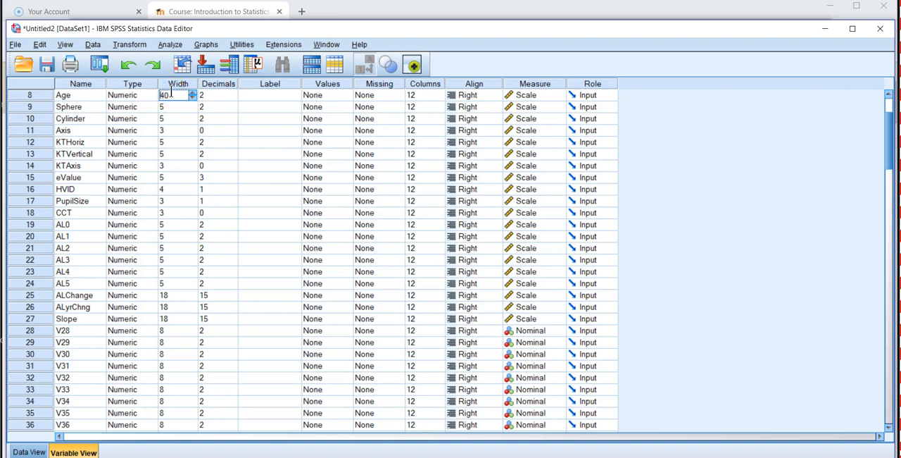
{"action": "left_click_drag", "start_coordinate": [168, 97], "coordinate": [150, 97]}
{"action": "type", "text": "8"}
Step: Move the Age variable between BaseDate and LensType and show the first columns of the data
{"action": "left_click", "coordinate": [34, 95]}
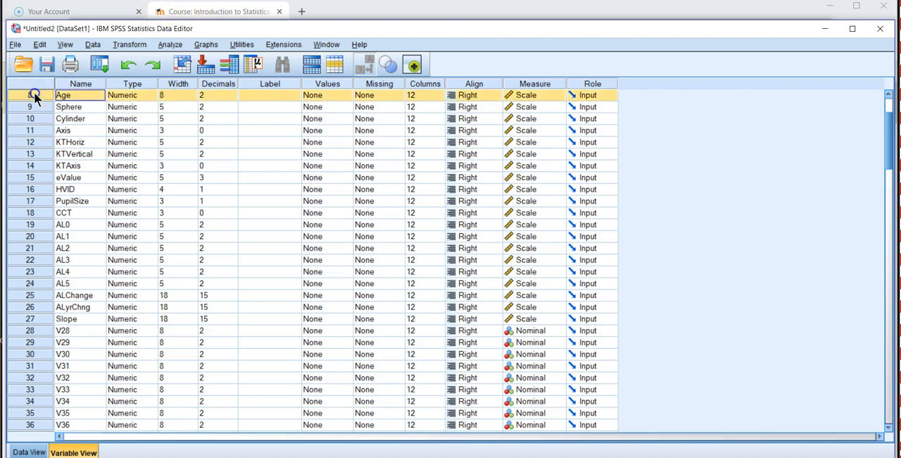
{"action": "left_click_drag", "start_coordinate": [34, 94], "coordinate": [28, 74]}
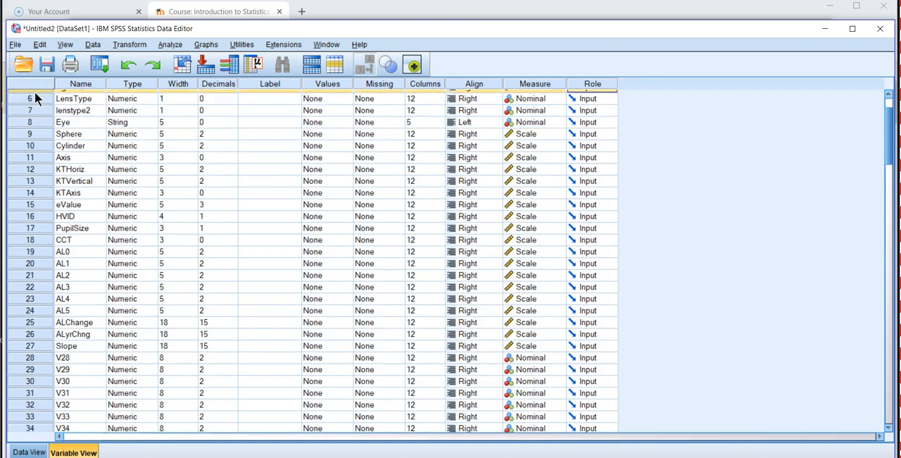
{"action": "left_click", "coordinate": [31, 452]}
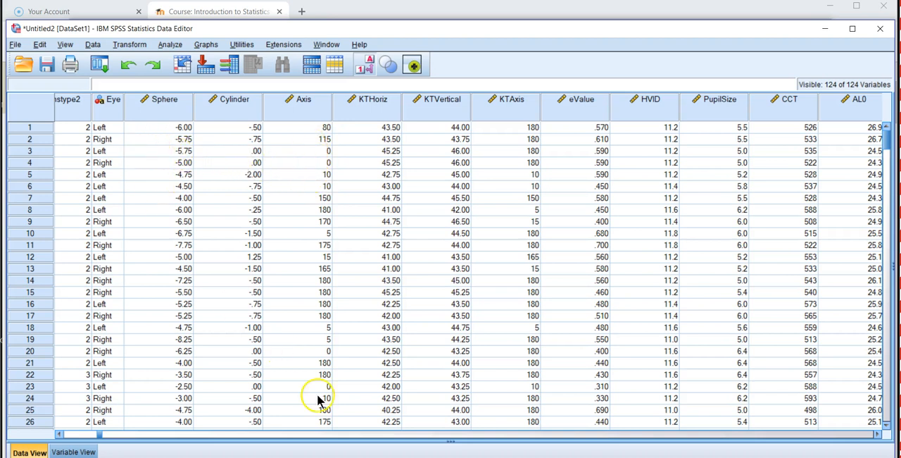
{"action": "left_click_drag", "start_coordinate": [101, 433], "coordinate": [69, 436]}
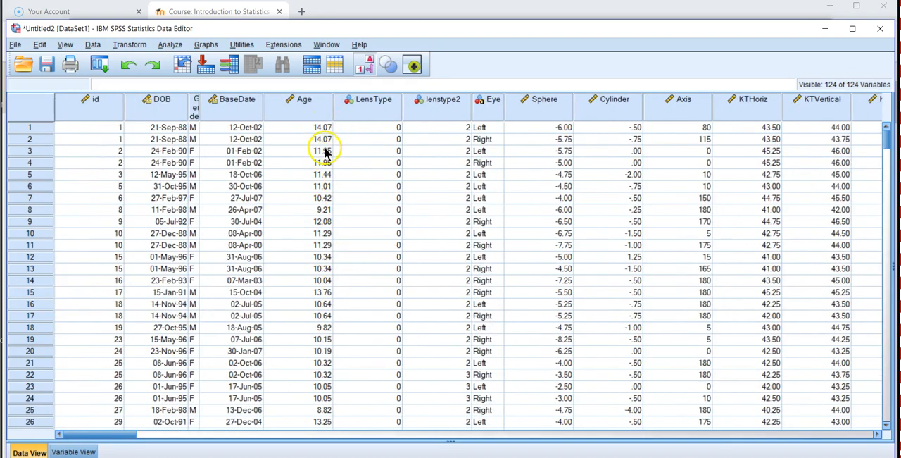
Step: Set the Age variable's decimals to 1 and show its column in the data
{"action": "left_click", "coordinate": [79, 451]}
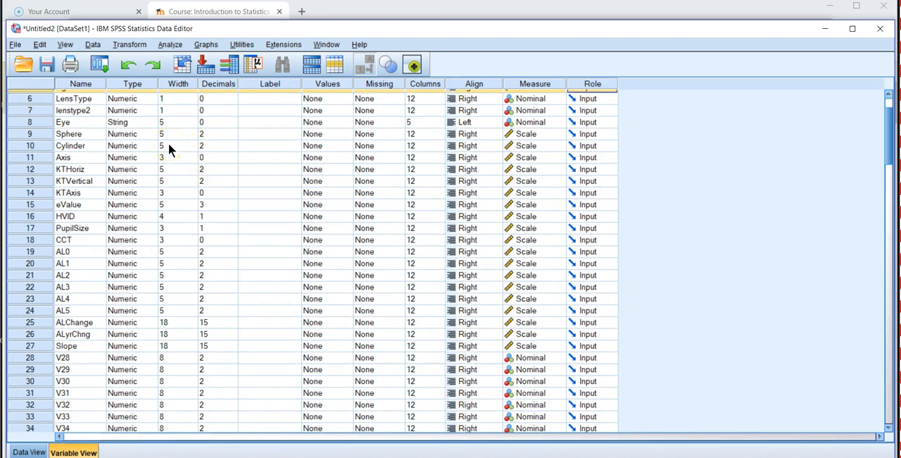
{"action": "key", "text": "Up"}
{"action": "key", "text": "Up"}
{"action": "key", "text": "Up"}
{"action": "key", "text": "Up"}
{"action": "key", "text": "Up"}
{"action": "key", "text": "Up"}
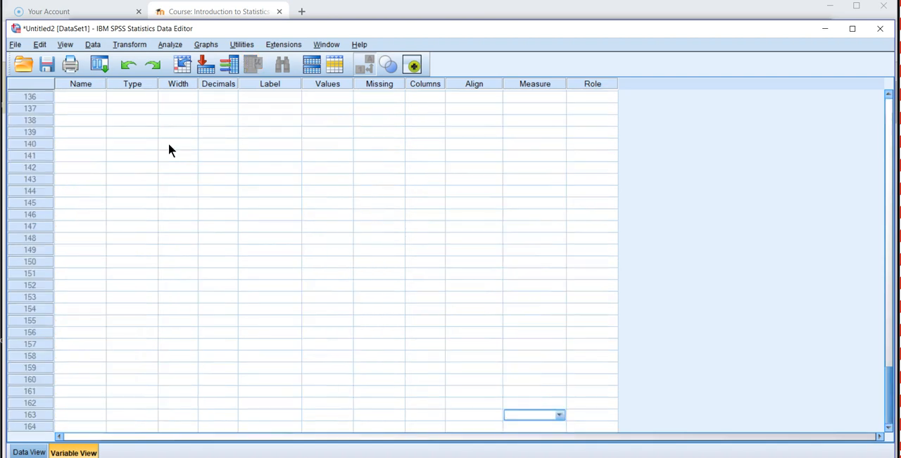
{"action": "key", "text": "Down"}
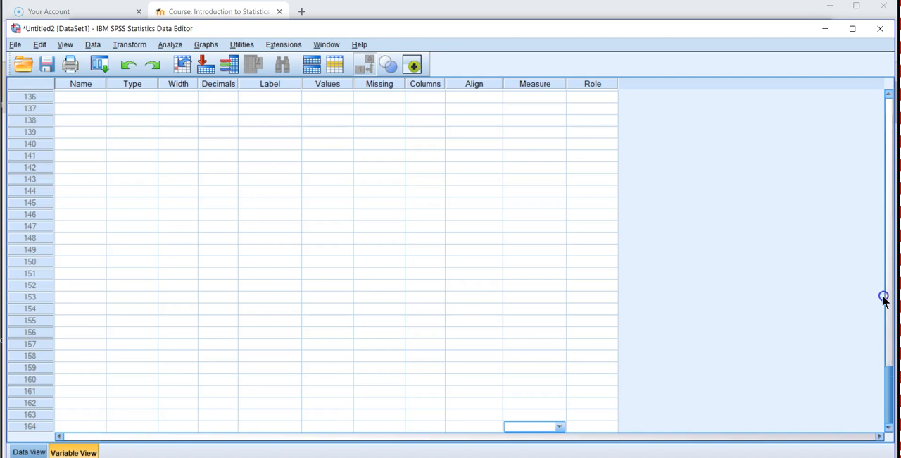
{"action": "left_click_drag", "start_coordinate": [891, 369], "coordinate": [893, 96]}
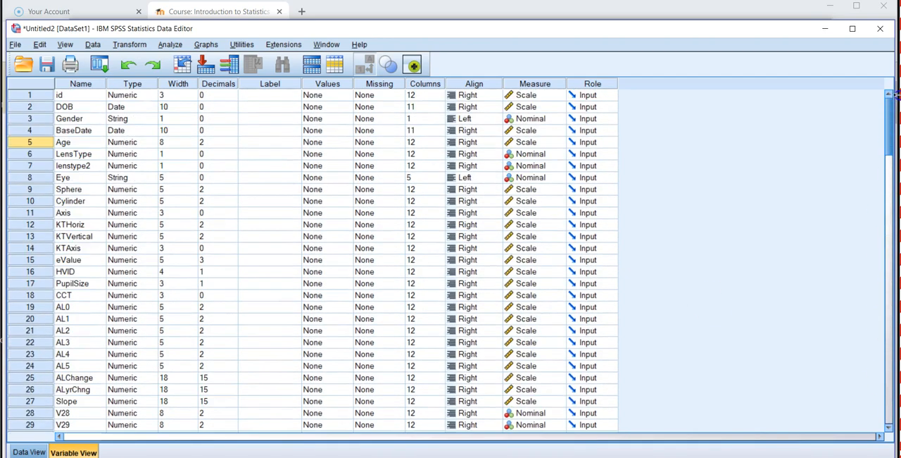
{"action": "left_click", "coordinate": [215, 143]}
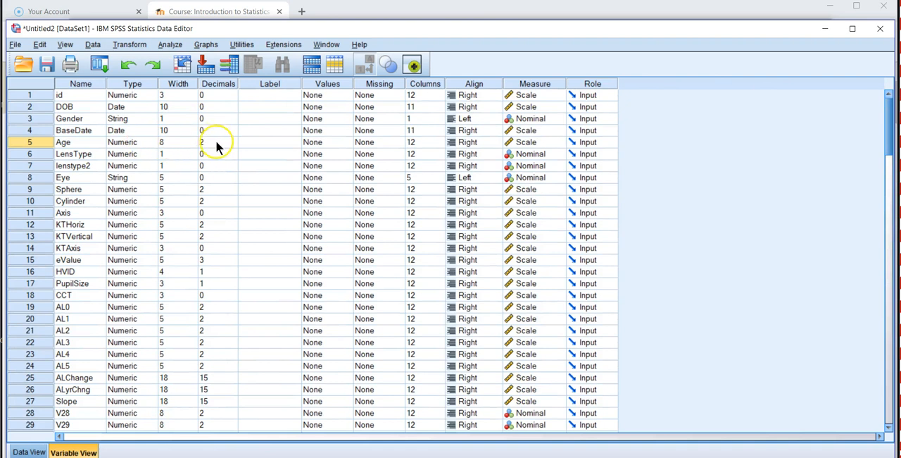
{"action": "left_click", "coordinate": [233, 140]}
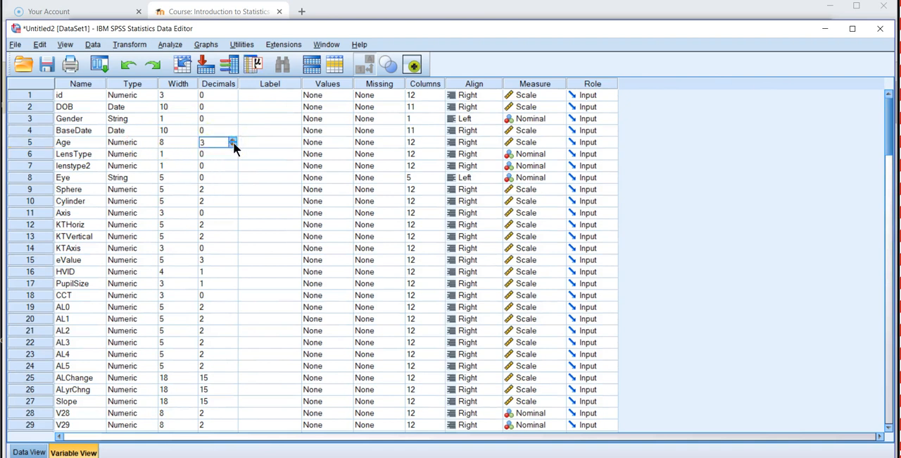
{"action": "left_click", "coordinate": [233, 145]}
{"action": "double_click", "coordinate": [34, 142]}
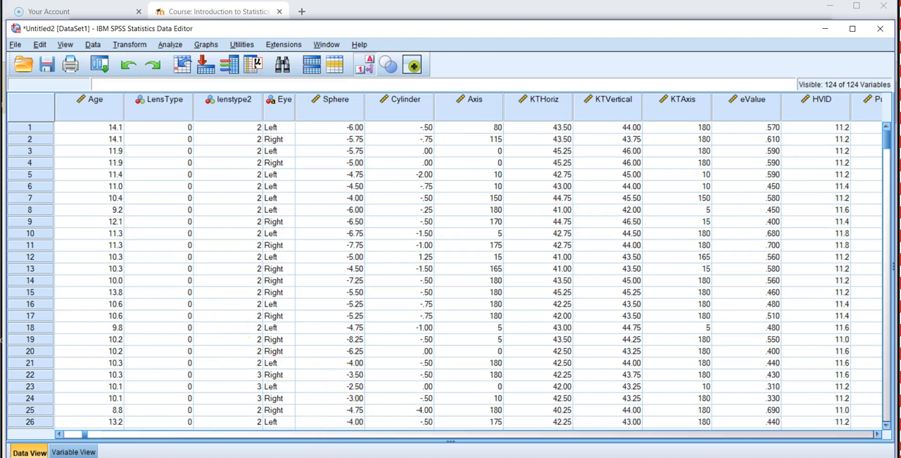
Step: Switch to the Moodle course in the browser and open the Intro to SPSS assignment to read its exercises
{"action": "key", "text": "alt+Tab"}
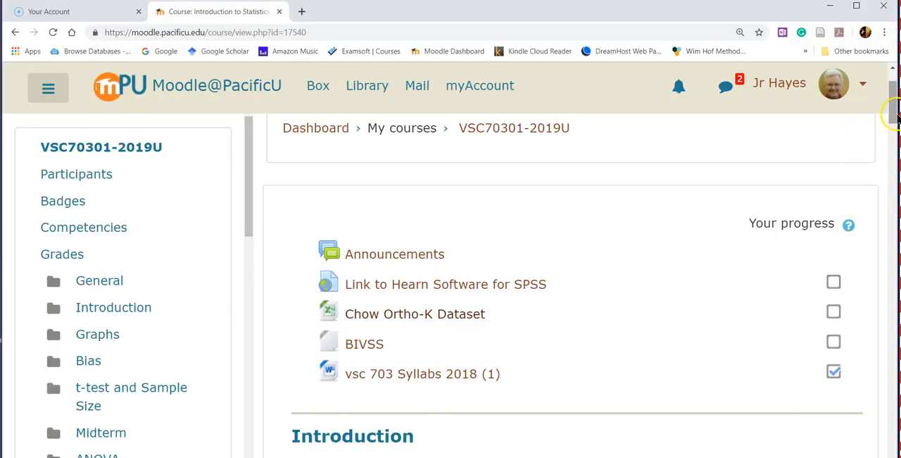
{"action": "left_click_drag", "start_coordinate": [892, 120], "coordinate": [893, 155]}
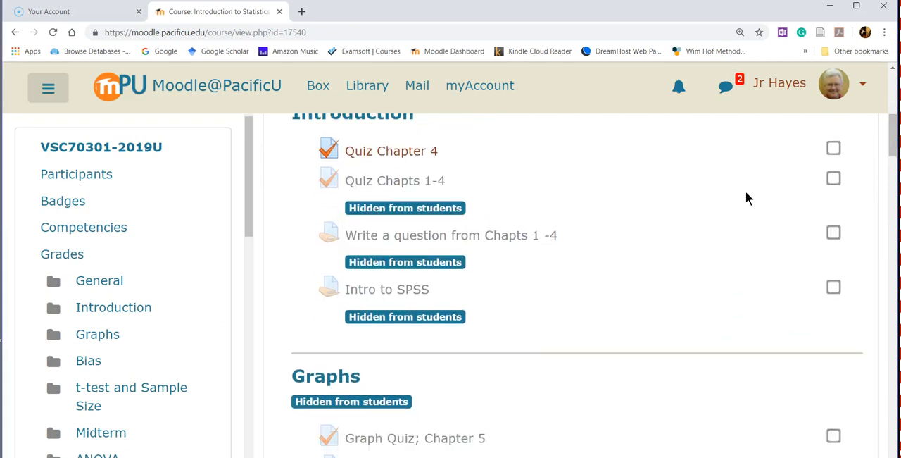
{"action": "left_click", "coordinate": [395, 292]}
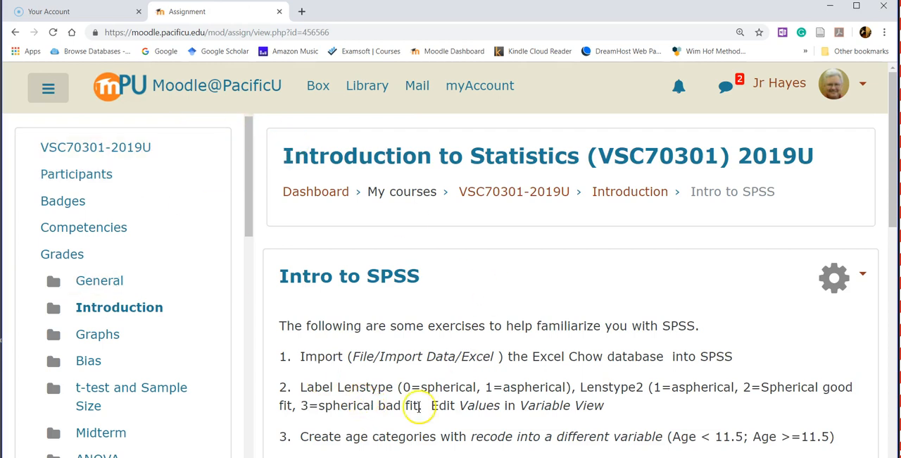
Step: Switch back to the SPSS Data Editor with the imported dataset and show the variable definitions
{"action": "mouse_move", "coordinate": [390, 457]}
{"action": "mouse_move", "coordinate": [275, 457]}
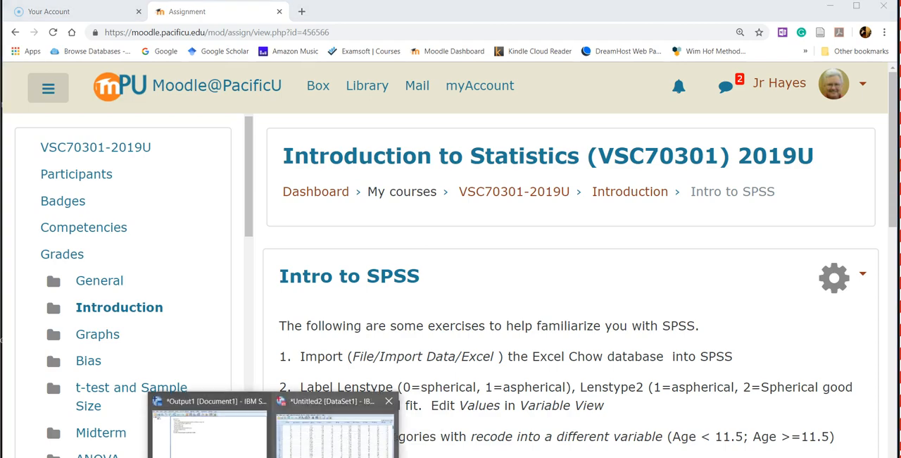
{"action": "left_click", "coordinate": [315, 451]}
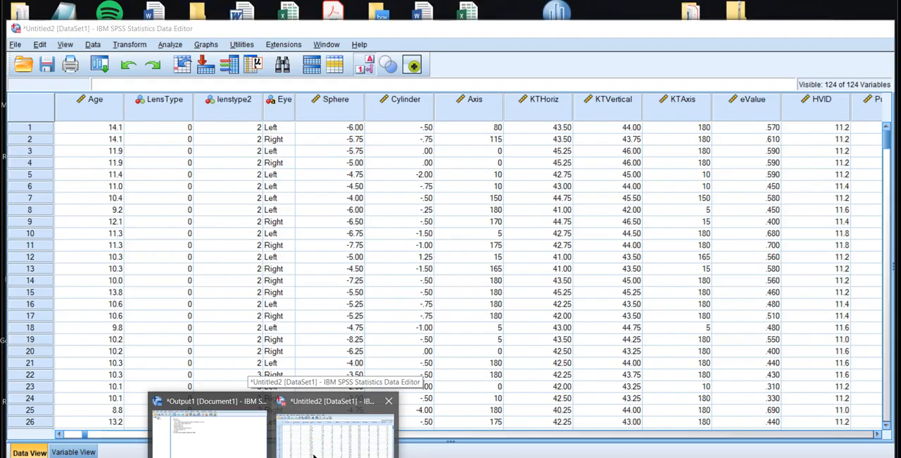
{"action": "left_click", "coordinate": [81, 452]}
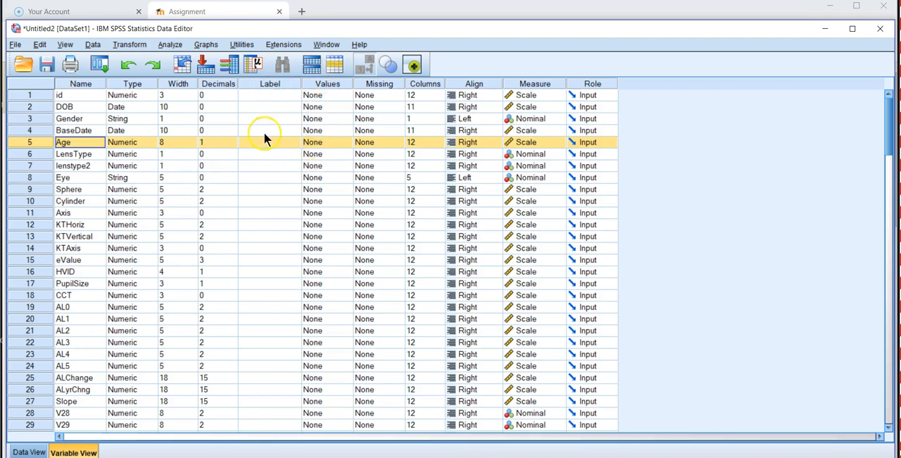
Step: Define value labels for the LensType variable: 0 as Spherical and 1 as Aspherical
{"action": "left_click", "coordinate": [340, 159]}
{"action": "left_click", "coordinate": [345, 154]}
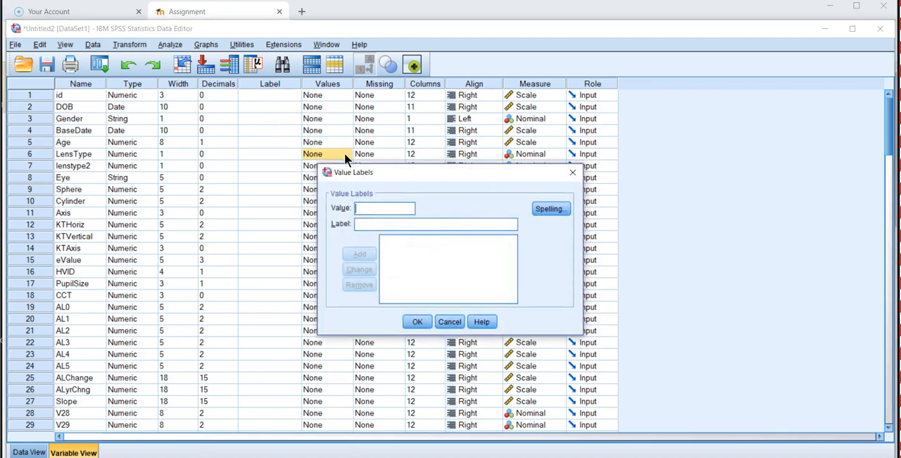
{"action": "type", "text": "0"}
{"action": "type", "text": "Sphe"}
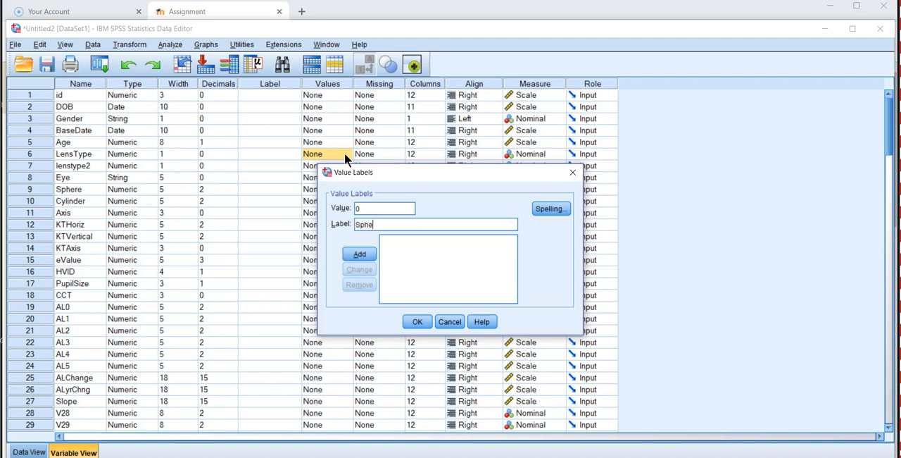
{"action": "type", "text": "rical"}
{"action": "key", "text": "Return"}
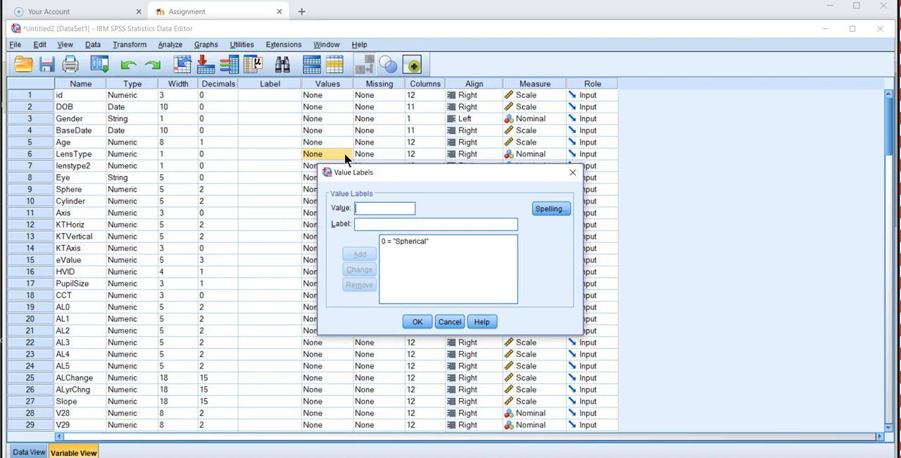
{"action": "type", "text": "1"}
{"action": "type", "text": "Aspherical"}
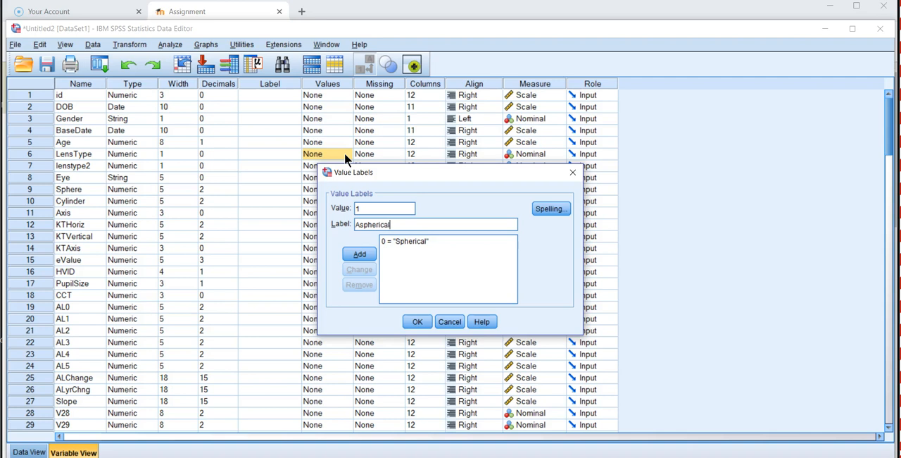
{"action": "key", "text": "Return"}
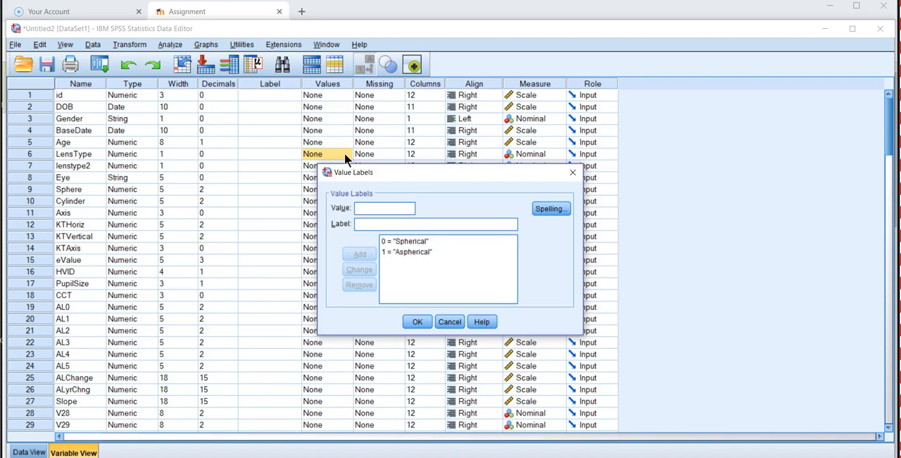
{"action": "left_click", "coordinate": [416, 321]}
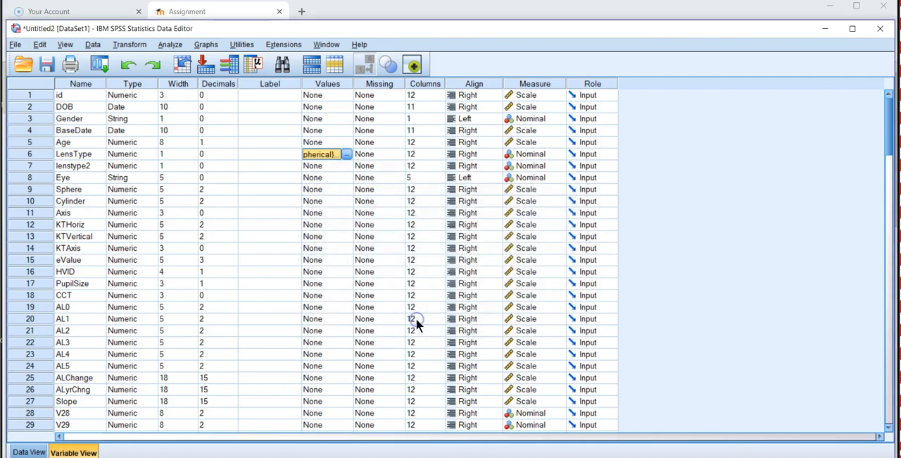
Step: Define value labels for the lenstype2 variable: 1 as Aspherical and 2 as Spherical Good Fit
{"action": "double_click", "coordinate": [347, 165]}
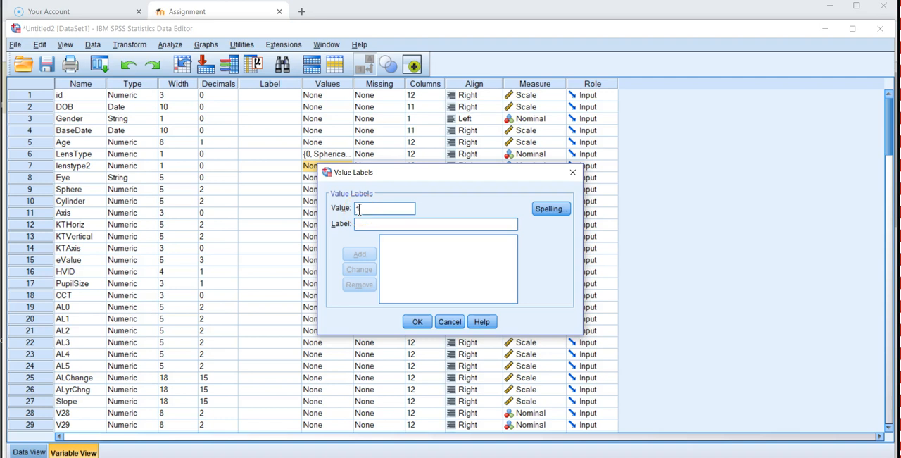
{"action": "type", "text": "Aspherical"}
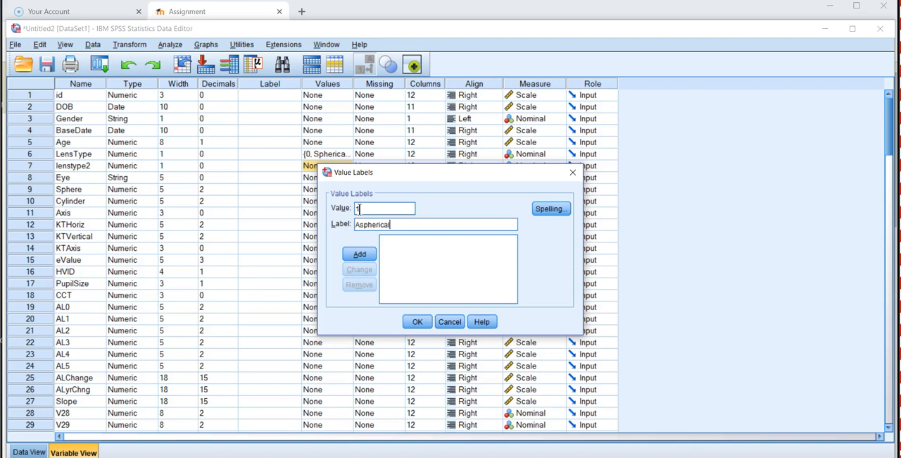
{"action": "key", "text": "Return"}
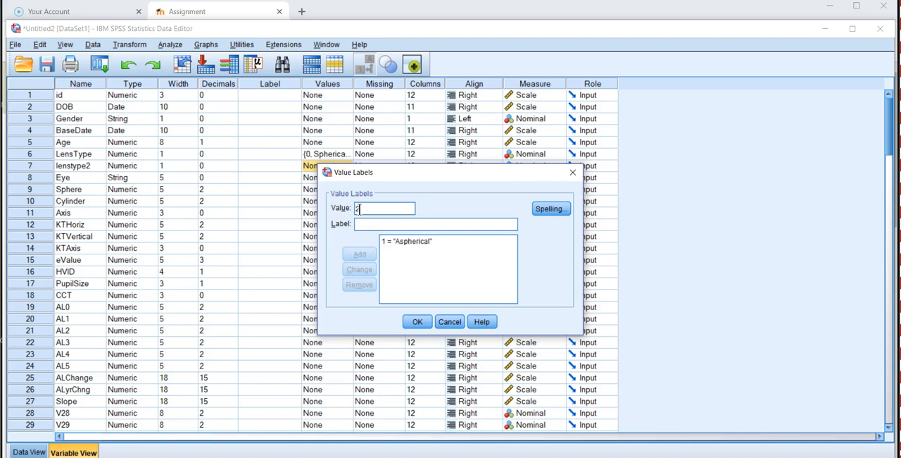
{"action": "key", "text": "Tab"}
{"action": "type", "text": "Sph"}
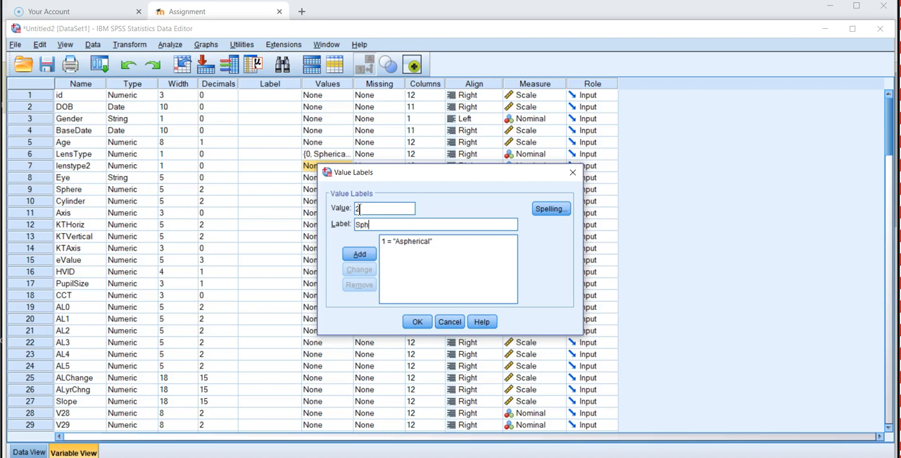
{"action": "type", "text": "erical Good Fit"}
{"action": "key", "text": "Return"}
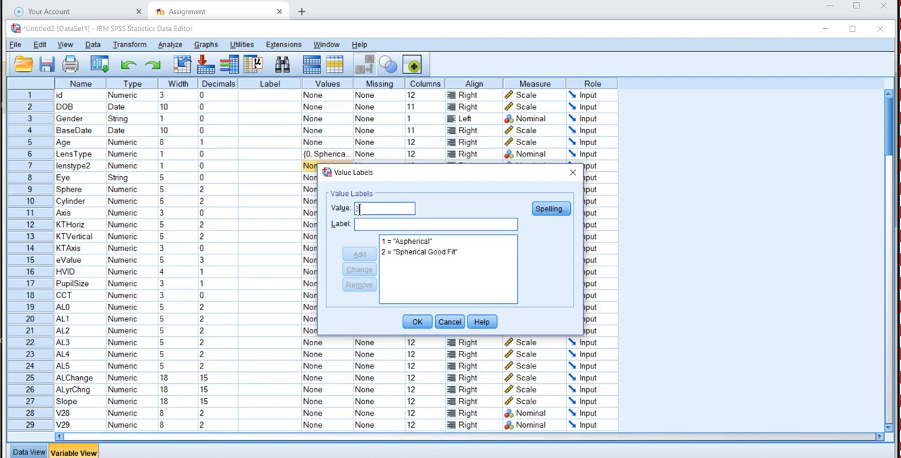
Step: Add the label Spherical Bad Fit for value 3 of lenstype2 and apply the value labels
{"action": "left_click", "coordinate": [359, 209]}
{"action": "type", "text": "3"}
{"action": "key", "text": "Tab"}
{"action": "type", "text": "Spheri"}
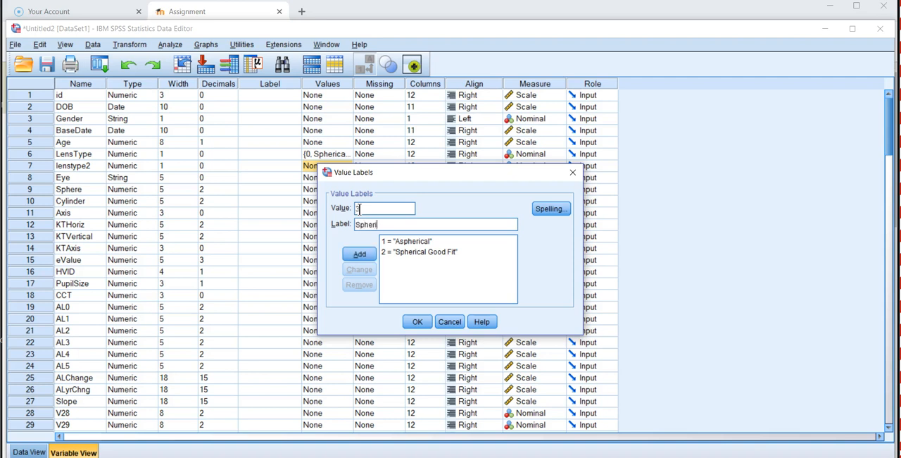
{"action": "type", "text": "cal Bad Fit"}
{"action": "left_click", "coordinate": [360, 209]}
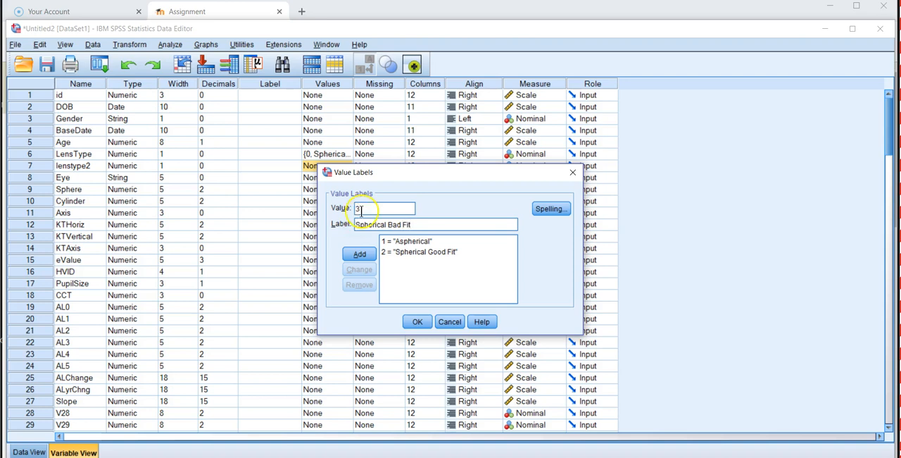
{"action": "key", "text": "Return"}
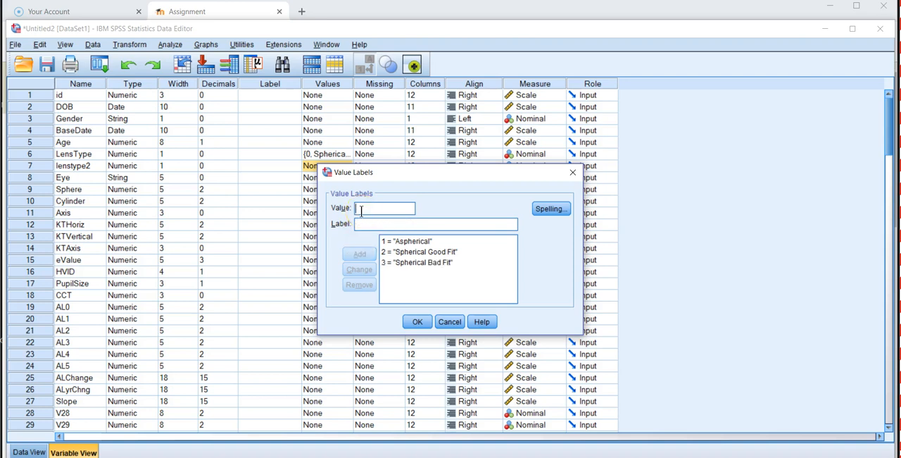
{"action": "left_click", "coordinate": [420, 321]}
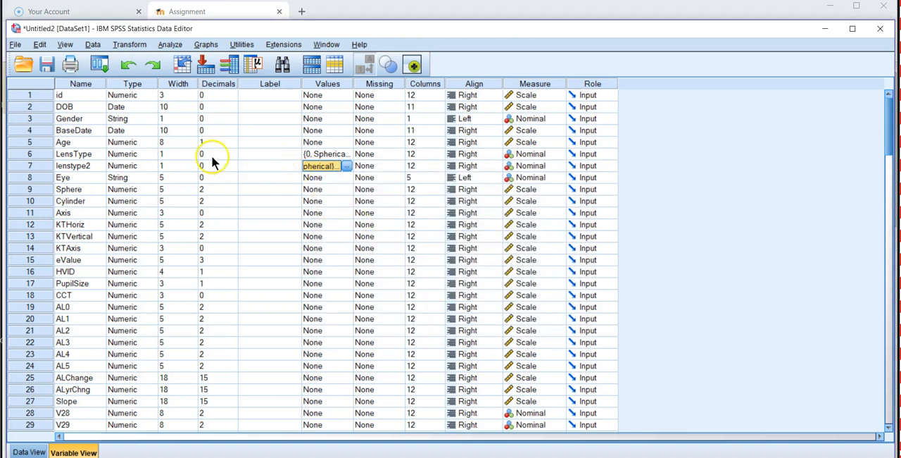
Step: Show the LensType column in the data and inspect the labelled cells of LensType, lenstype2 and Eye
{"action": "double_click", "coordinate": [36, 153]}
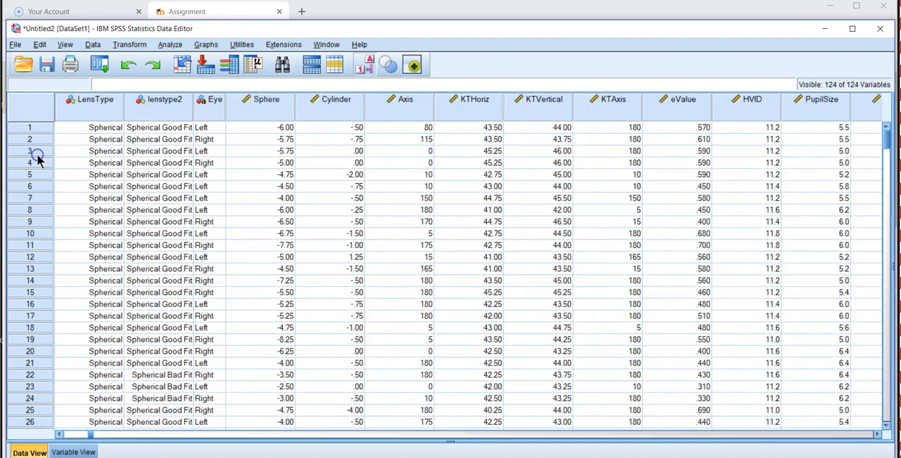
{"action": "left_click", "coordinate": [104, 131]}
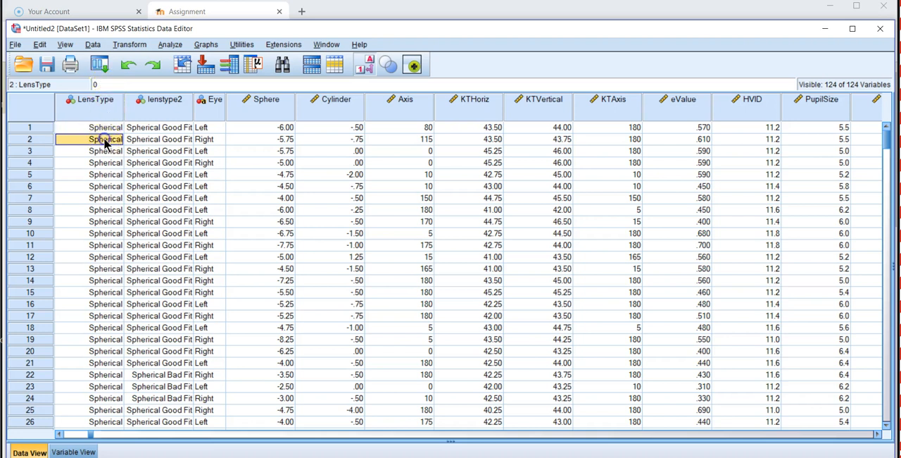
{"action": "left_click", "coordinate": [140, 145]}
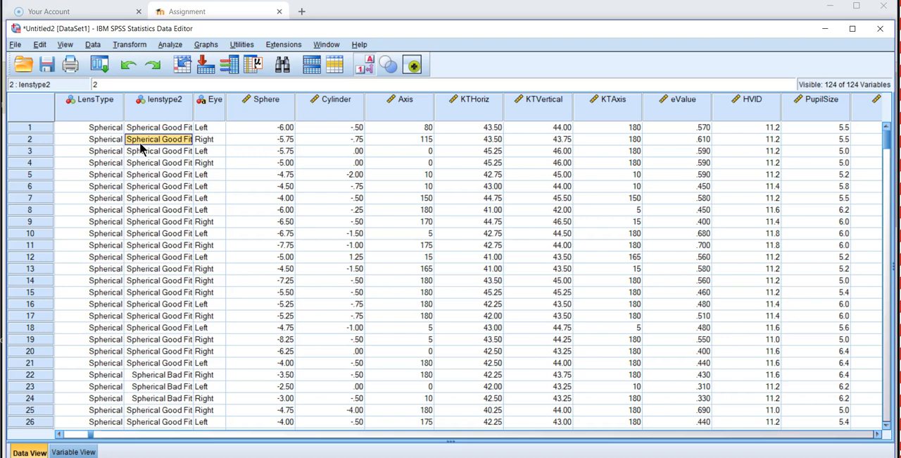
{"action": "left_click", "coordinate": [210, 127]}
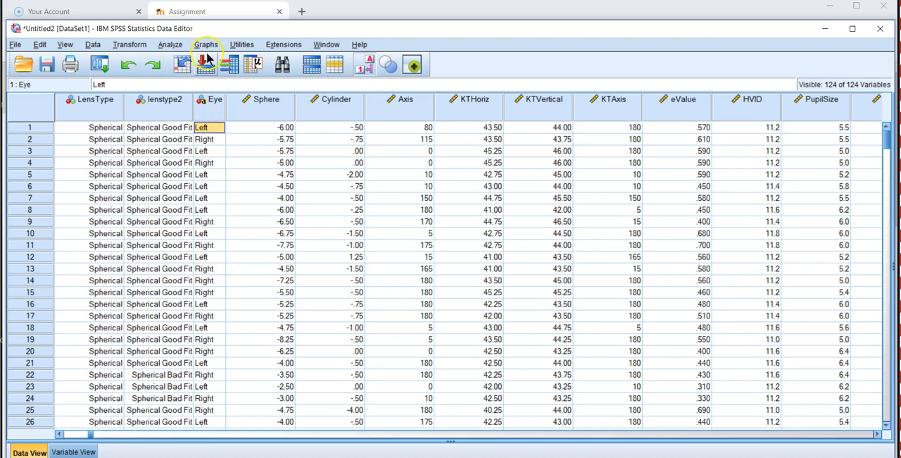
{"action": "left_click", "coordinate": [137, 48]}
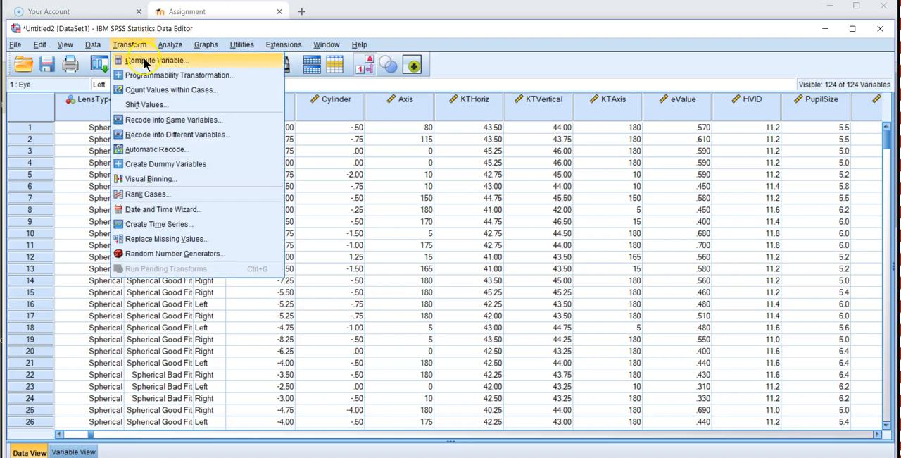
{"action": "left_click", "coordinate": [315, 133]}
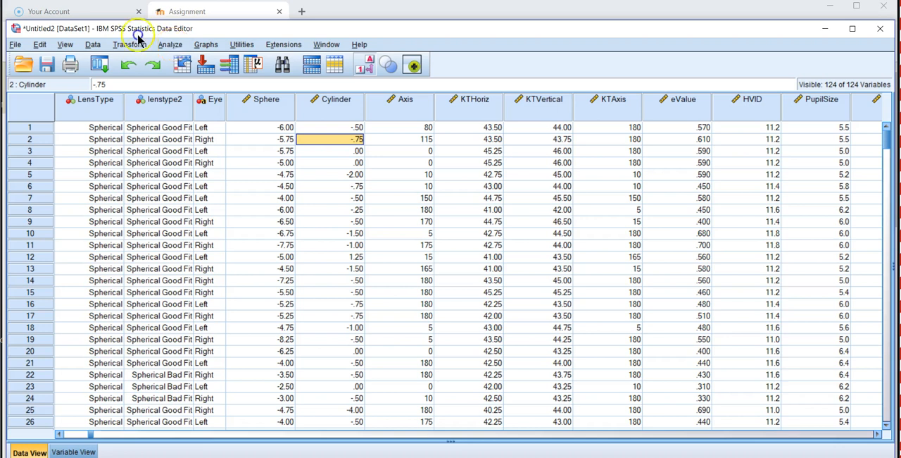
Step: Set up a Frequencies analysis of the Age variable with a histogram as its chart
{"action": "left_click", "coordinate": [170, 46]}
{"action": "mouse_move", "coordinate": [188, 75]}
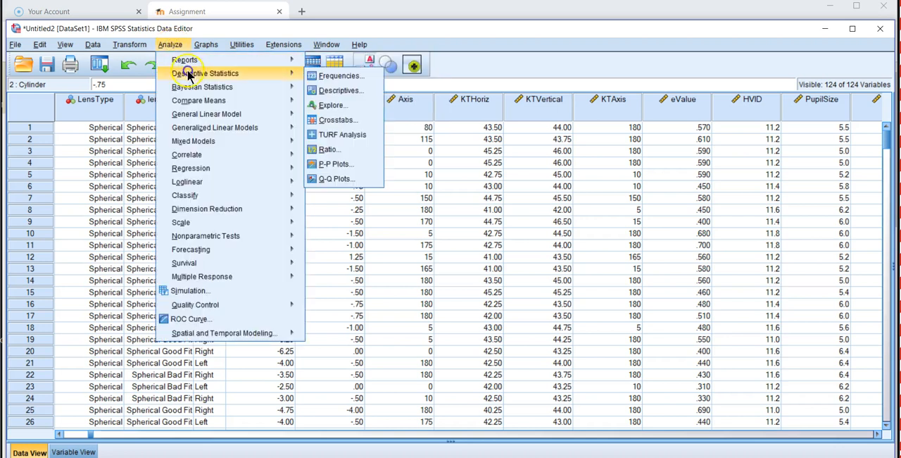
{"action": "left_click", "coordinate": [326, 77]}
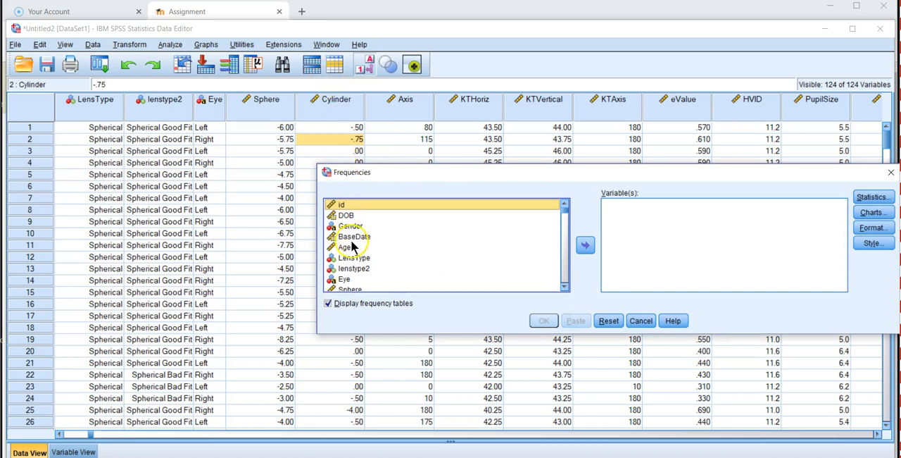
{"action": "left_click", "coordinate": [348, 248]}
{"action": "left_click", "coordinate": [586, 247]}
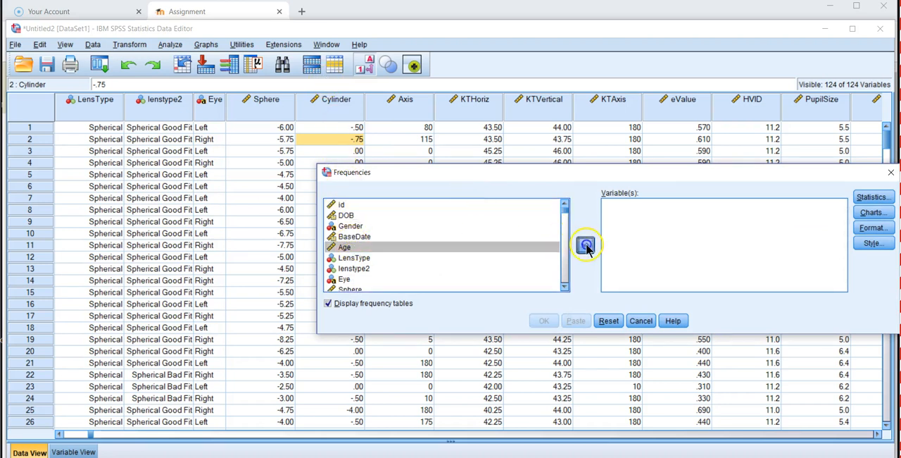
{"action": "left_click", "coordinate": [870, 212]}
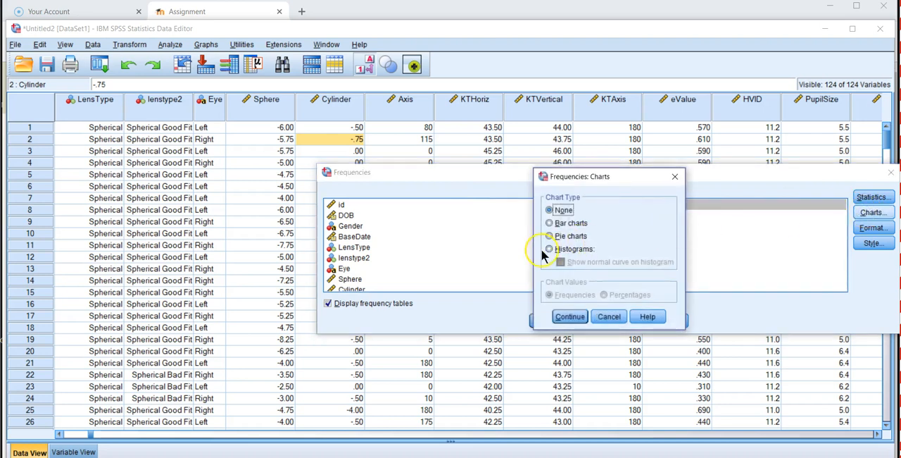
{"action": "left_click", "coordinate": [550, 249]}
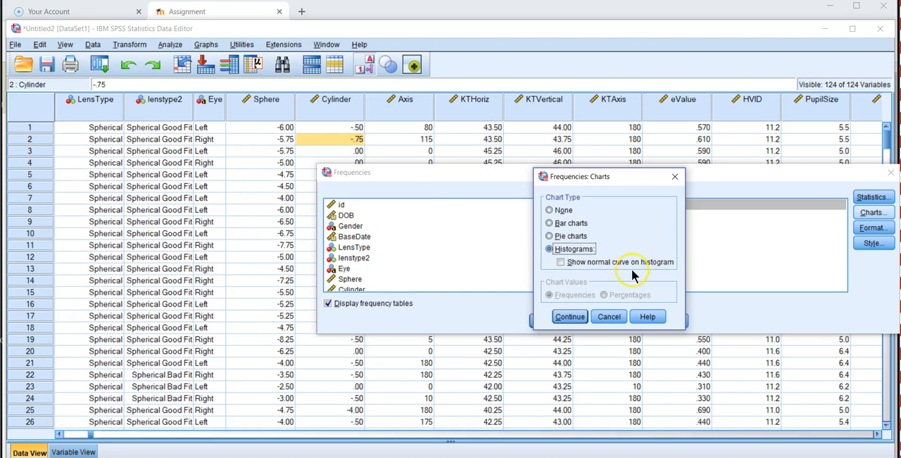
{"action": "left_click", "coordinate": [571, 317]}
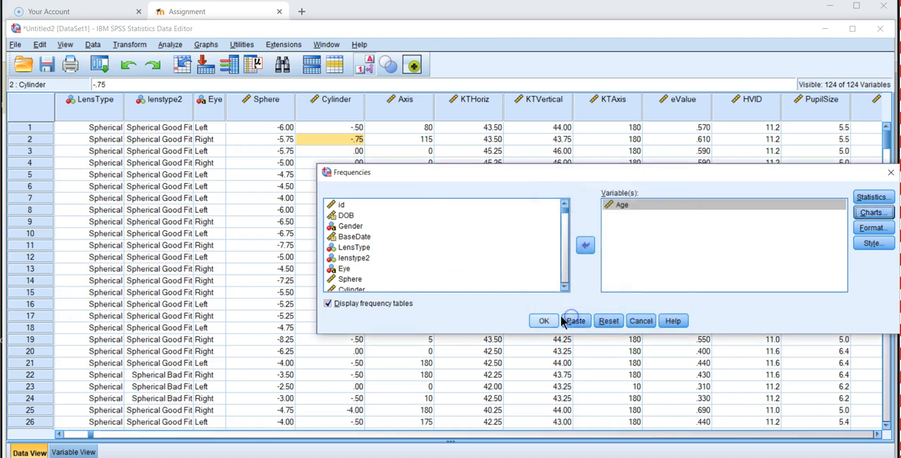
Step: Turn off the display of frequency tables and run the Frequencies analysis for Age
{"action": "left_click", "coordinate": [327, 303]}
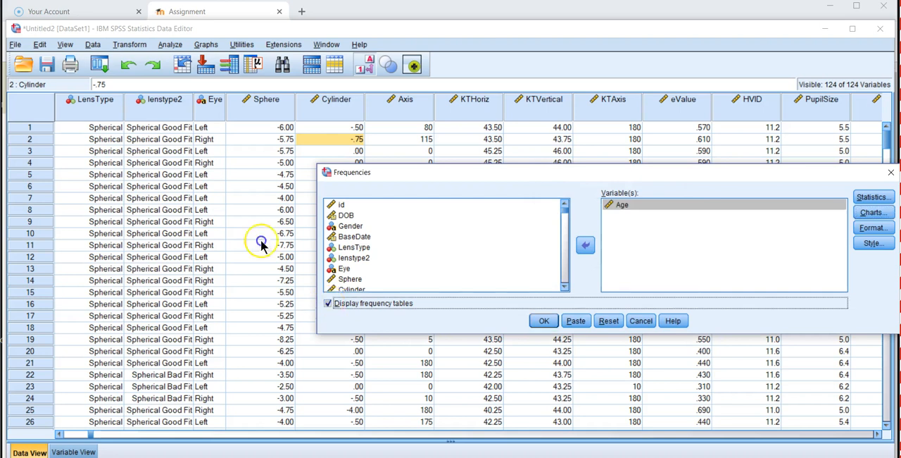
{"action": "left_click", "coordinate": [341, 305]}
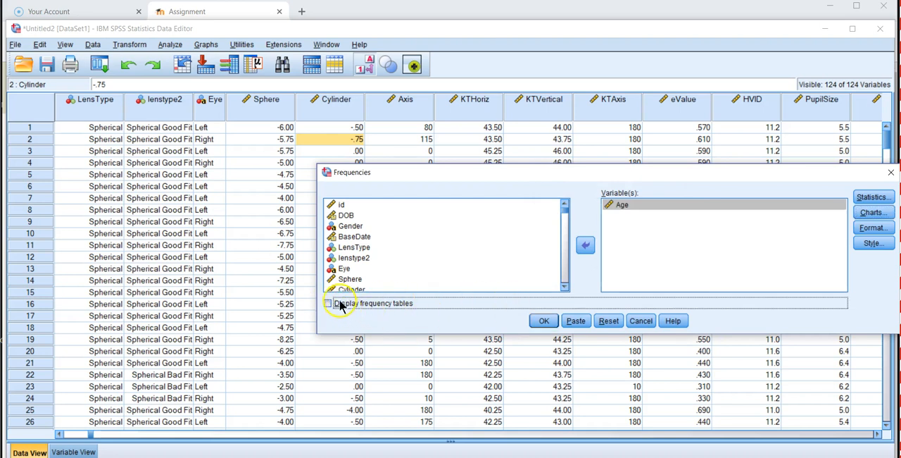
{"action": "left_click", "coordinate": [545, 321]}
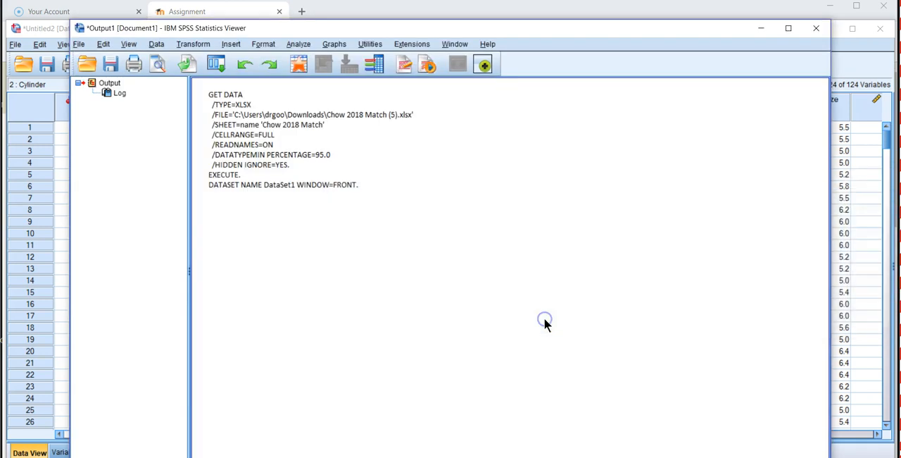
Step: Examine the Age histogram in the output, looking at how the ages are distributed
{"action": "left_click", "coordinate": [592, 297]}
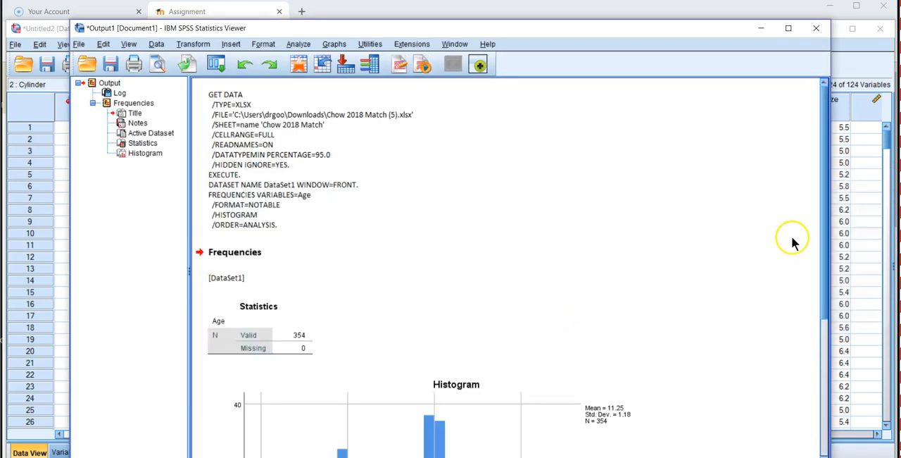
{"action": "scroll", "coordinate": [830, 275], "scroll_direction": "down", "scroll_amount": 3}
{"action": "left_click_drag", "start_coordinate": [832, 294], "coordinate": [846, 387]}
{"action": "left_click", "coordinate": [414, 377]}
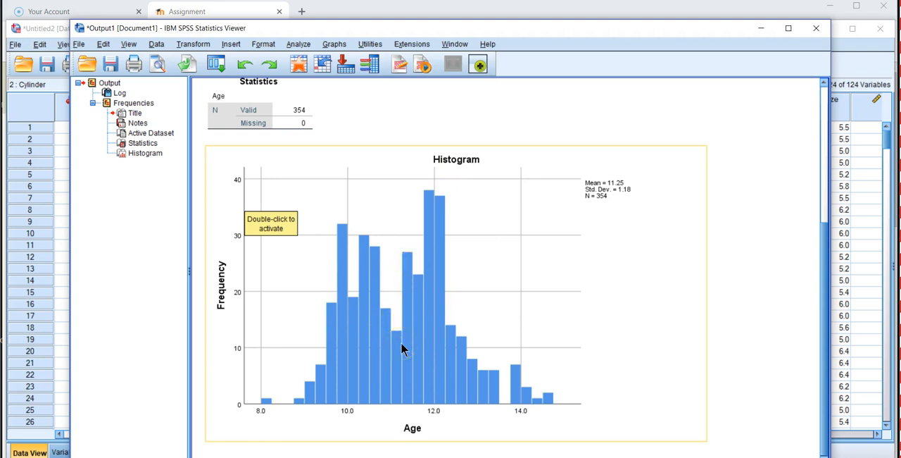
Step: Set up a recode of Age into a different variable named cage with the label Age Category
{"action": "left_click", "coordinate": [201, 45]}
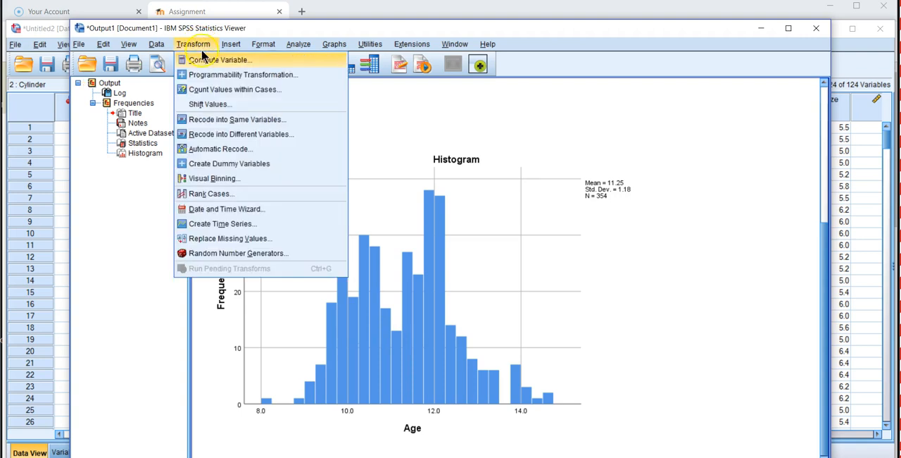
{"action": "left_click", "coordinate": [242, 134]}
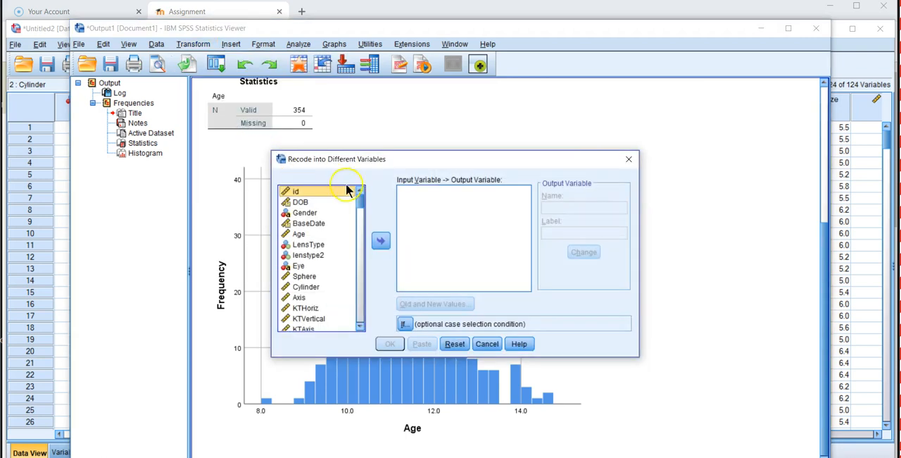
{"action": "left_click", "coordinate": [299, 234]}
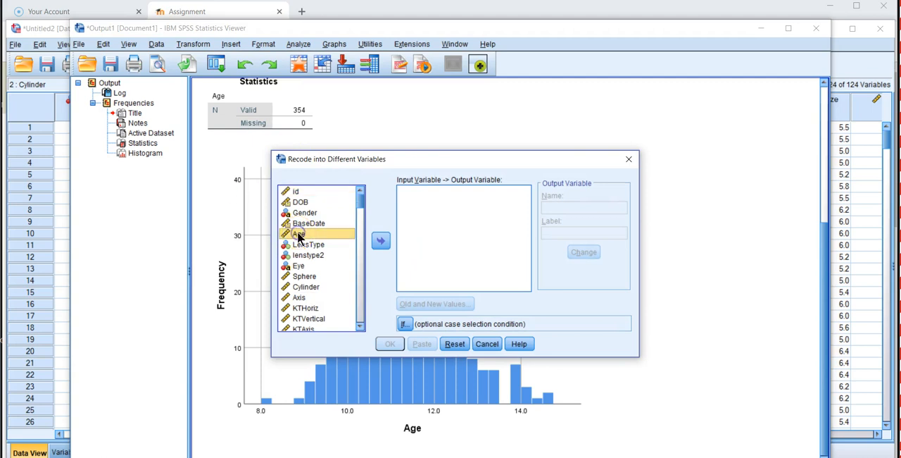
{"action": "left_click", "coordinate": [375, 246]}
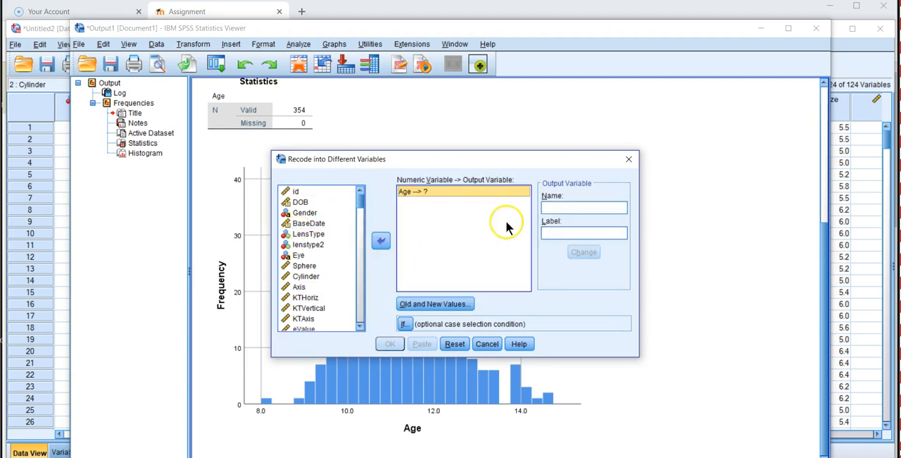
{"action": "left_click", "coordinate": [548, 206]}
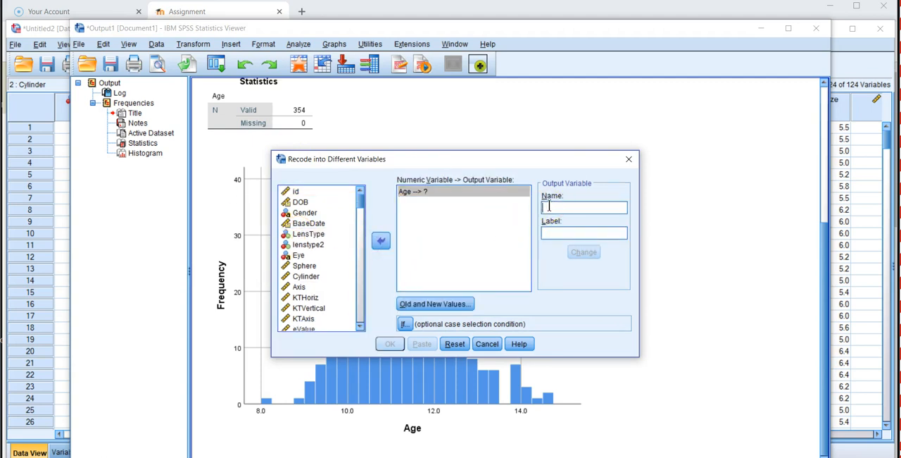
{"action": "type", "text": "cage"}
{"action": "left_click", "coordinate": [551, 232]}
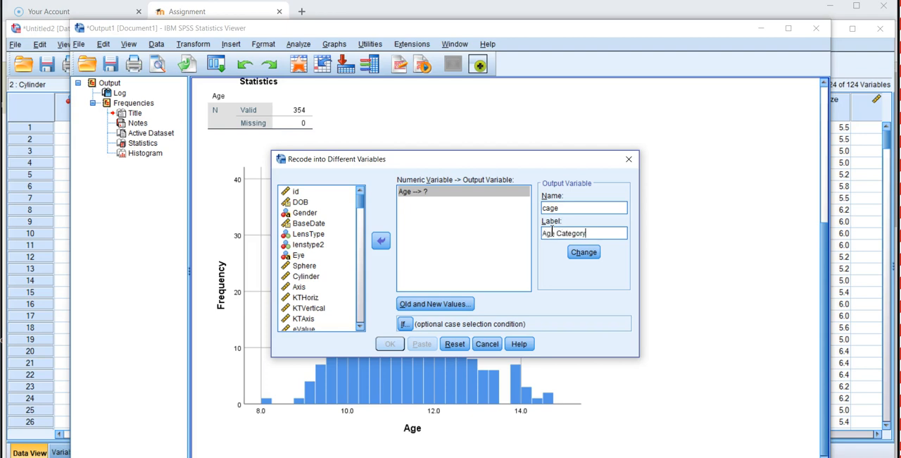
{"action": "left_click", "coordinate": [587, 252]}
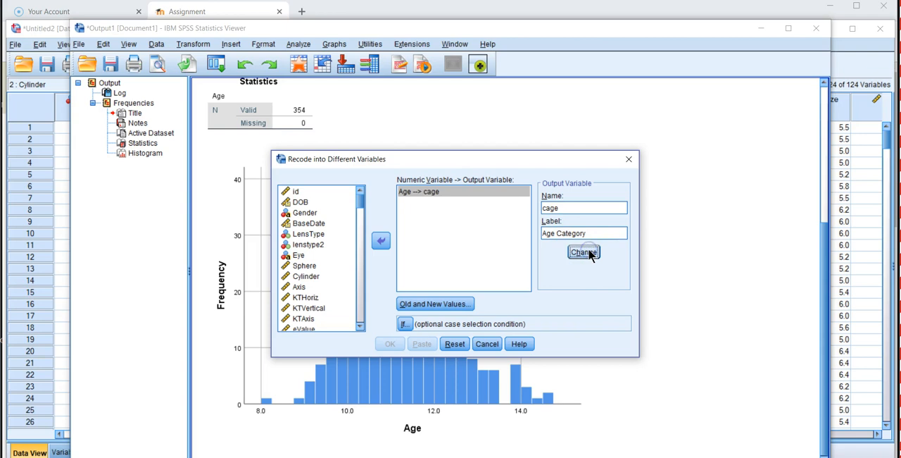
Step: Define a recode rule for Age that turns the range from lowest through 11.5 into the new value 0
{"action": "left_click", "coordinate": [432, 304]}
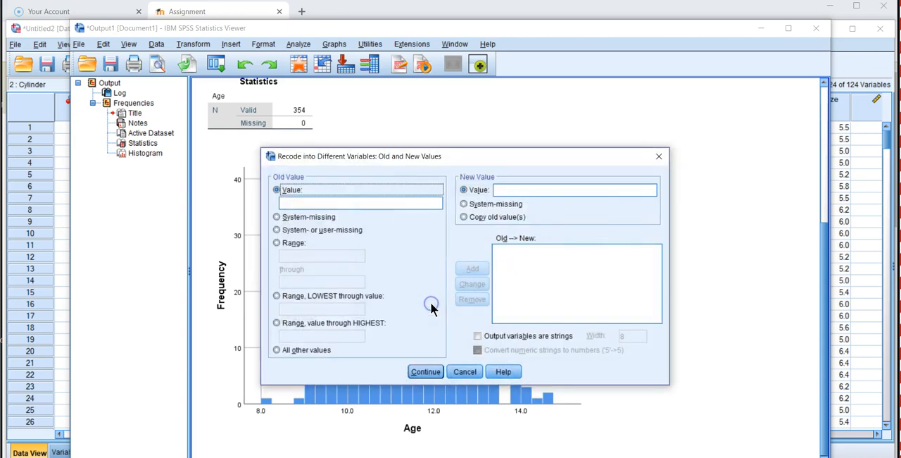
{"action": "left_click", "coordinate": [311, 206]}
{"action": "left_click", "coordinate": [278, 296]}
{"action": "left_click", "coordinate": [290, 311]}
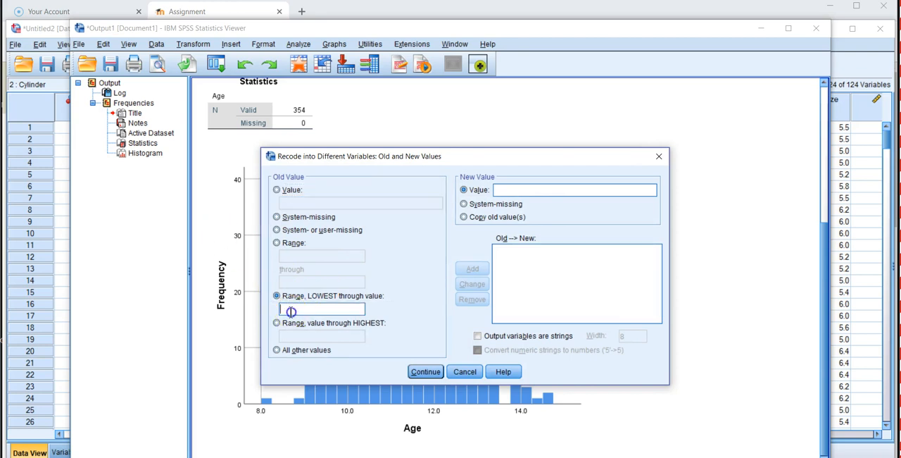
{"action": "type", "text": "1"}
{"action": "type", "text": "1.5"}
{"action": "type", "text": "0"}
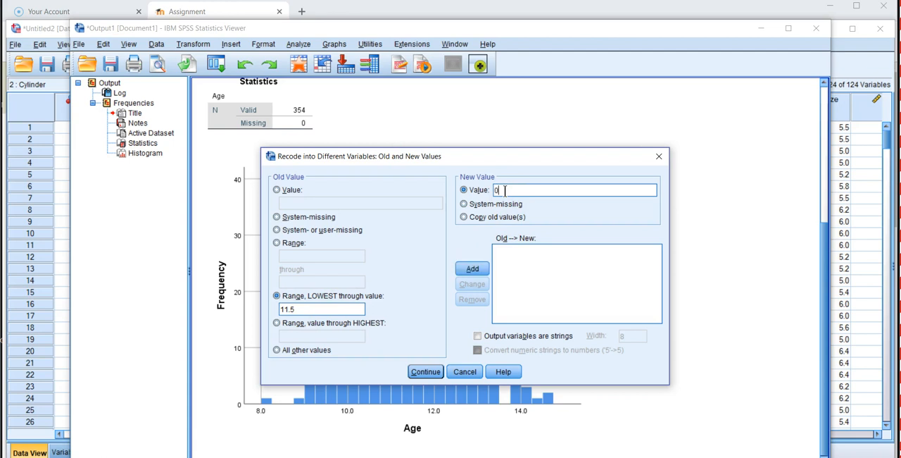
{"action": "left_click", "coordinate": [476, 269]}
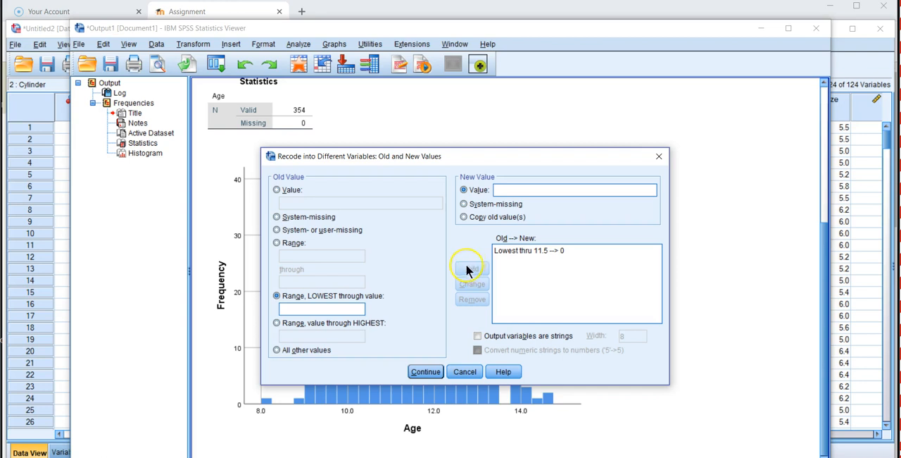
Step: Add a rule that recodes all other Age values to 1 and run the recode into cage
{"action": "left_click", "coordinate": [276, 349]}
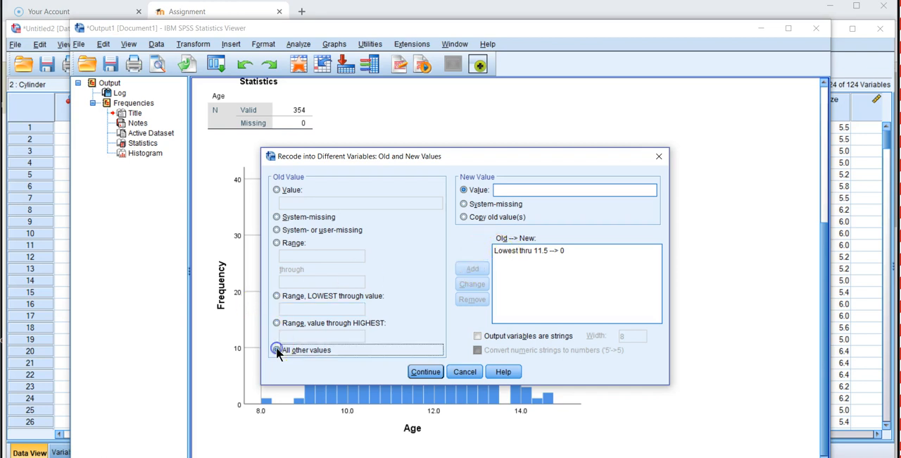
{"action": "left_click", "coordinate": [516, 190]}
{"action": "type", "text": "1"}
{"action": "left_click", "coordinate": [473, 269]}
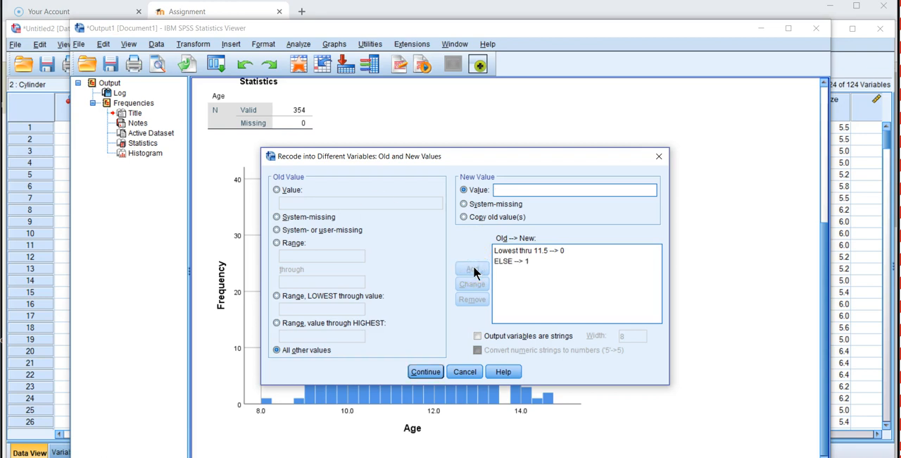
{"action": "left_click", "coordinate": [426, 371]}
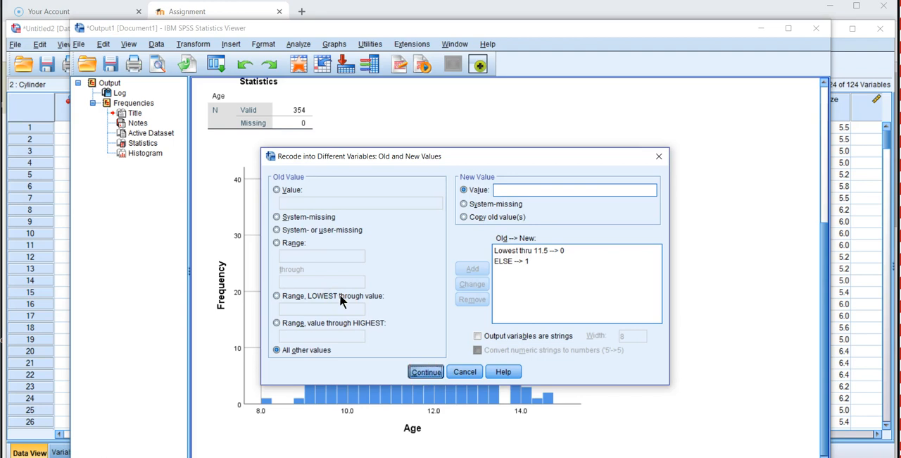
{"action": "left_click", "coordinate": [393, 344]}
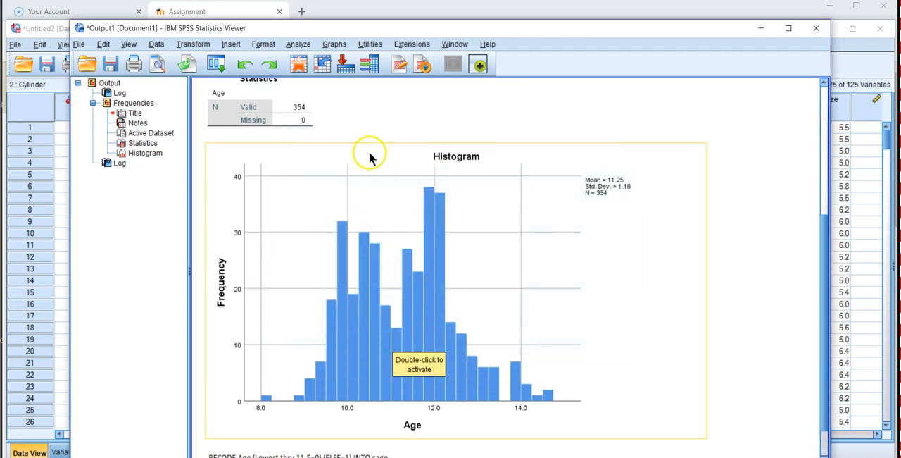
{"action": "left_click", "coordinate": [302, 45]}
{"action": "mouse_move", "coordinate": [334, 77]}
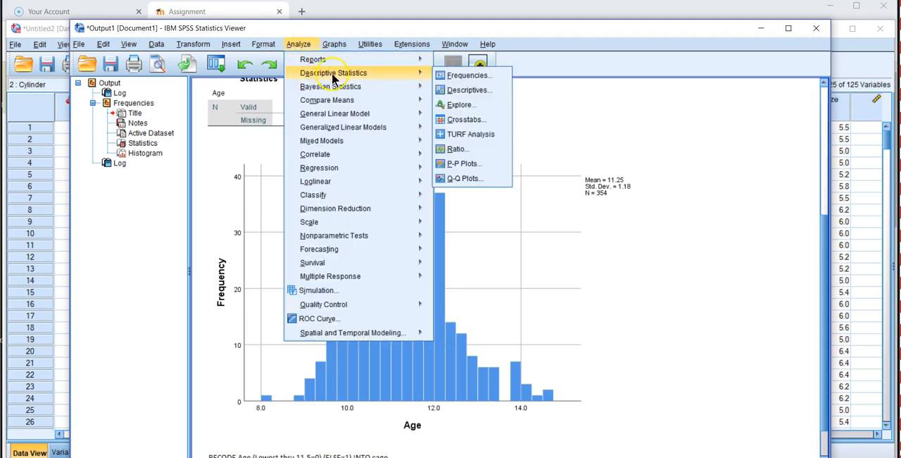
{"action": "left_click", "coordinate": [443, 77]}
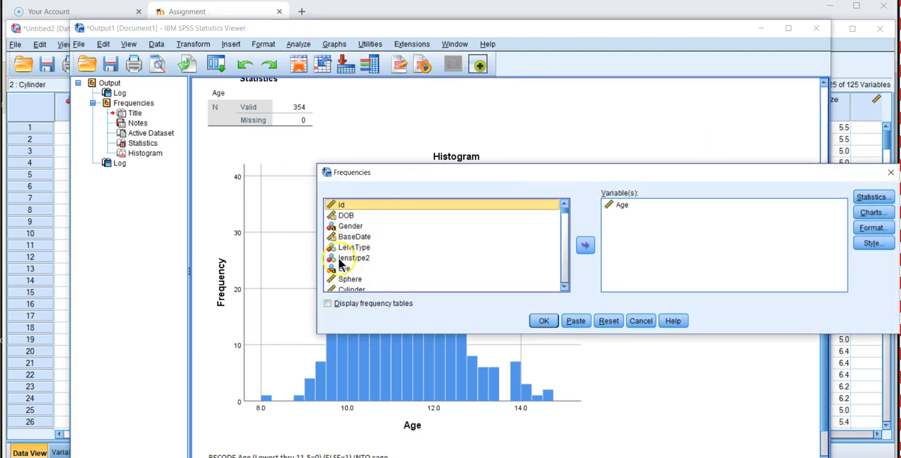
{"action": "left_click", "coordinate": [327, 304]}
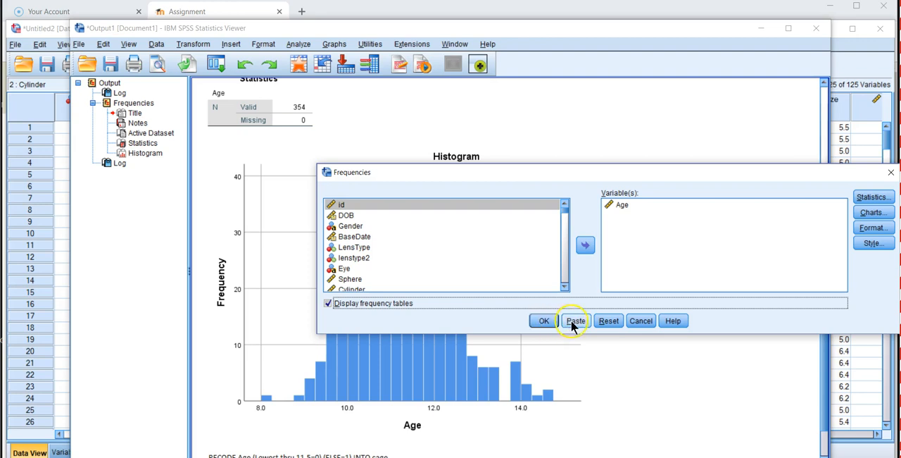
{"action": "left_click", "coordinate": [639, 321]}
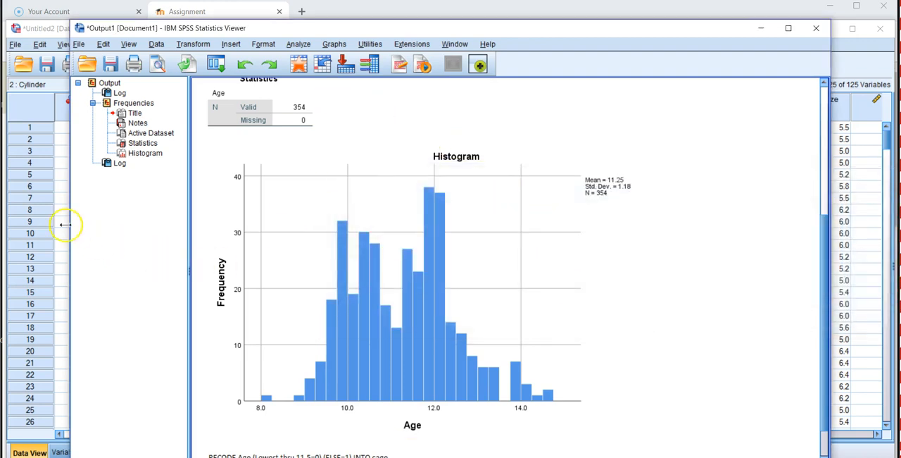
Step: Delete the surplus variables from V28 through Resid_A in the dataset's variable list, keeping cage
{"action": "left_click", "coordinate": [38, 103]}
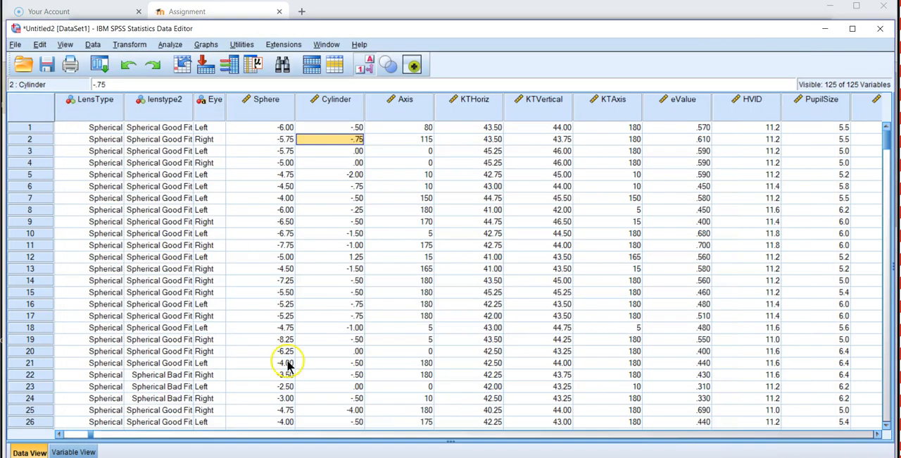
{"action": "left_click", "coordinate": [74, 452]}
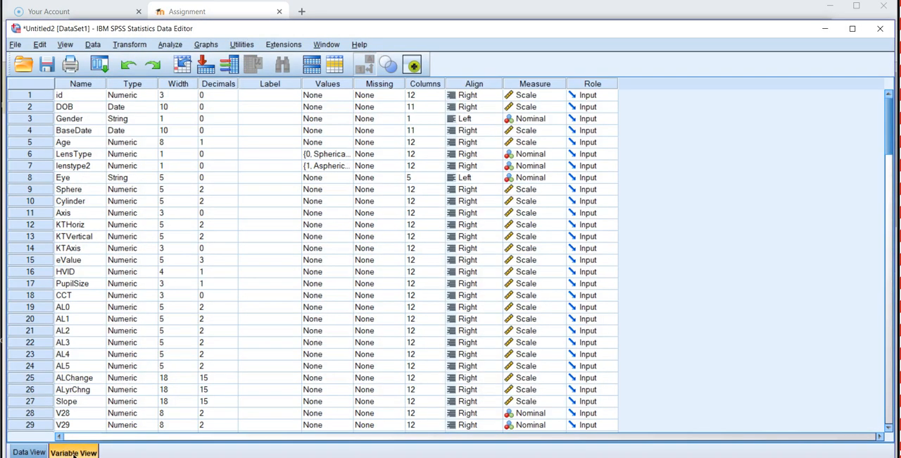
{"action": "left_click_drag", "start_coordinate": [891, 144], "coordinate": [885, 180]}
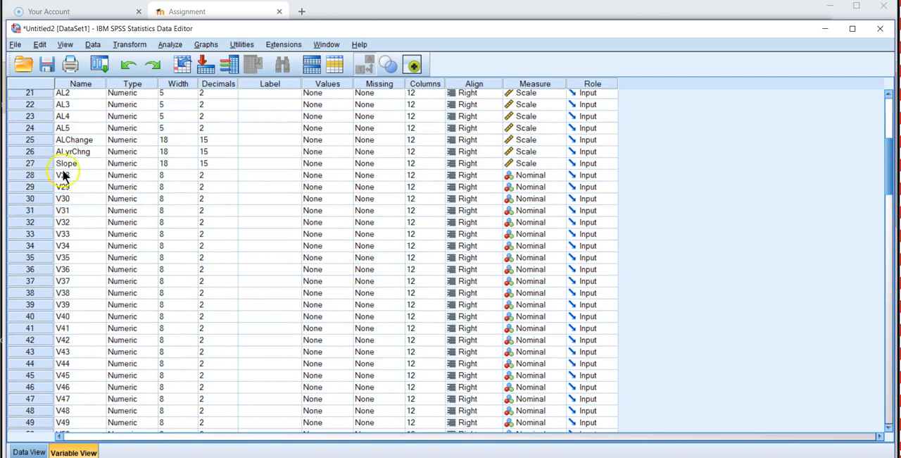
{"action": "left_click", "coordinate": [30, 176]}
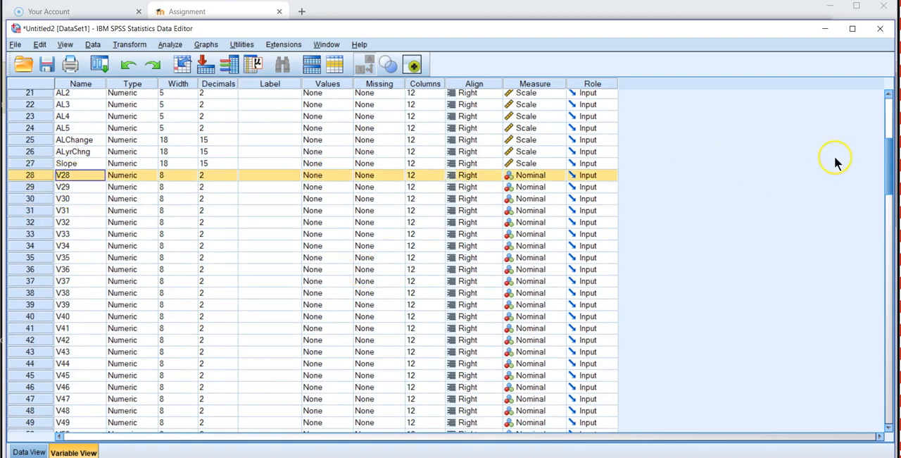
{"action": "left_click_drag", "start_coordinate": [889, 173], "coordinate": [890, 352]}
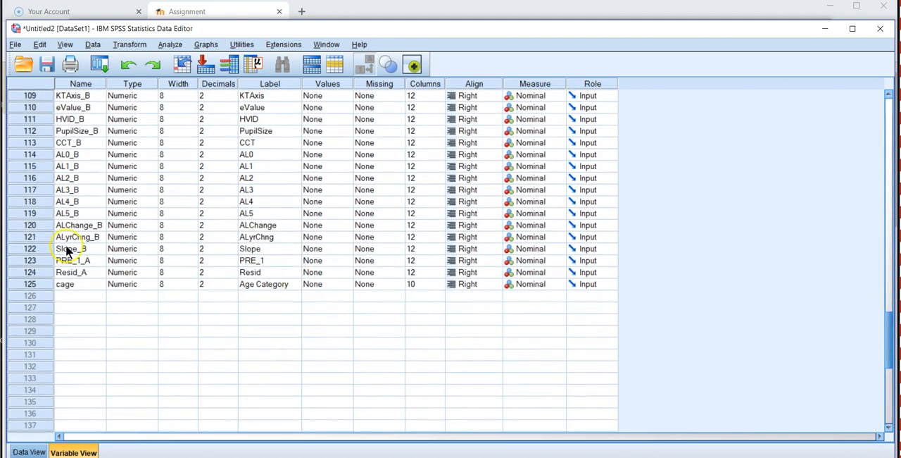
{"action": "left_click", "coordinate": [29, 271], "text": "shift"}
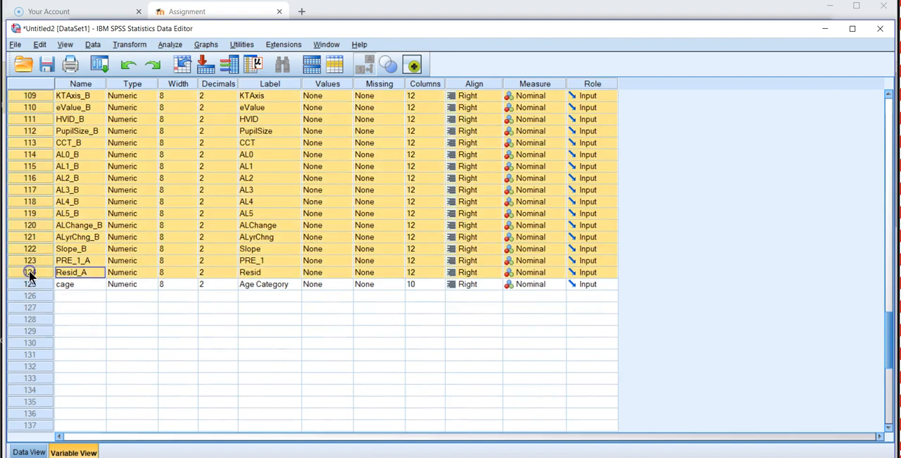
{"action": "right_click", "coordinate": [28, 270]}
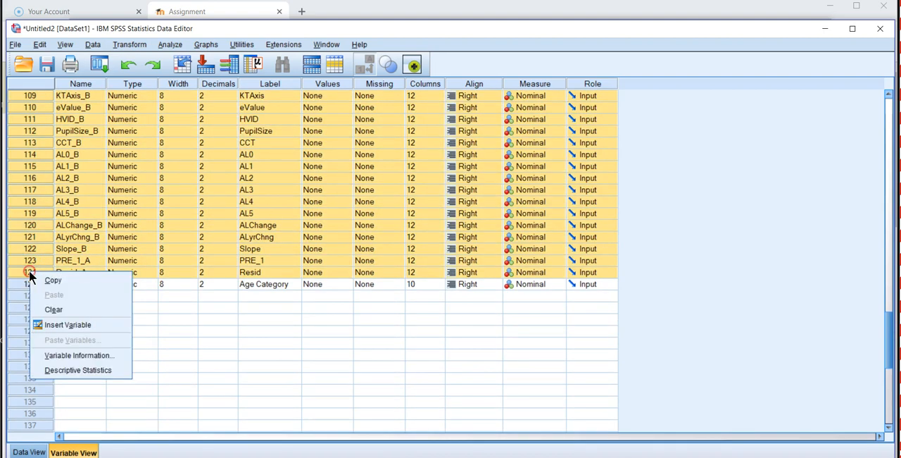
{"action": "left_click", "coordinate": [56, 310]}
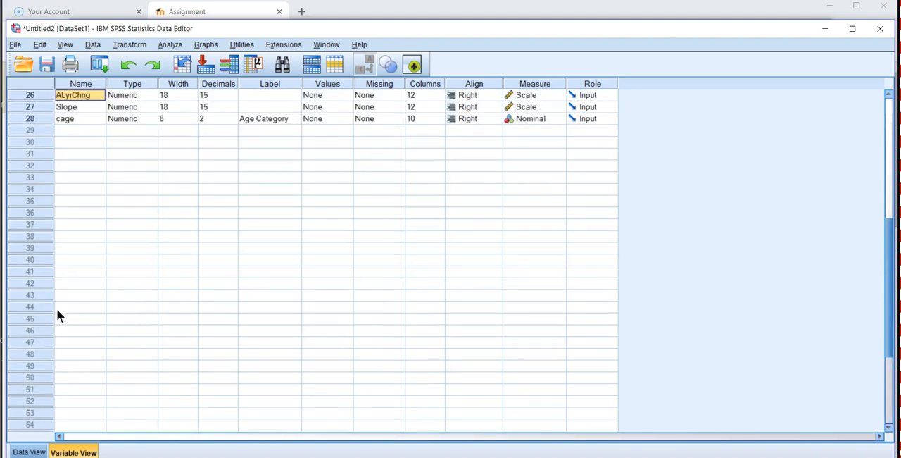
Step: Move the cage variable up the variable list so it sits directly below Age
{"action": "key", "text": "Up"}
{"action": "key", "text": "Up"}
{"action": "key", "text": "Up"}
{"action": "key", "text": "Up"}
{"action": "key", "text": "Up"}
{"action": "key", "text": "Up"}
{"action": "key", "text": "Up"}
{"action": "key", "text": "Up"}
{"action": "key", "text": "Up"}
{"action": "key", "text": "Up"}
{"action": "key", "text": "Up"}
{"action": "key", "text": "Up"}
{"action": "key", "text": "Up"}
{"action": "key", "text": "Up"}
{"action": "key", "text": "Up"}
{"action": "key", "text": "Up"}
{"action": "key", "text": "Up"}
{"action": "key", "text": "Up"}
{"action": "key", "text": "Up"}
{"action": "key", "text": "Up"}
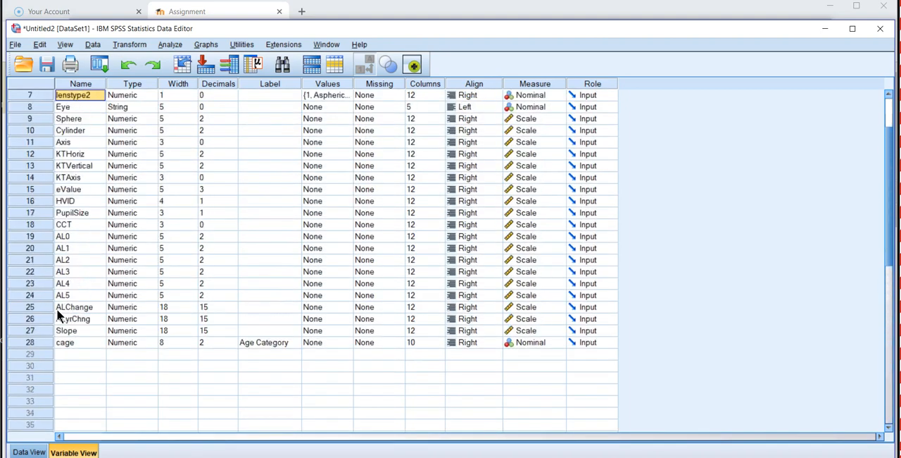
{"action": "key", "text": "Down"}
{"action": "key", "text": "Down"}
{"action": "key", "text": "Down"}
{"action": "key", "text": "Down"}
{"action": "key", "text": "Down"}
{"action": "key", "text": "Down"}
{"action": "key", "text": "Down"}
{"action": "key", "text": "Down"}
{"action": "key", "text": "Down"}
{"action": "key", "text": "Down"}
{"action": "key", "text": "Down"}
{"action": "key", "text": "Down"}
{"action": "key", "text": "Down"}
{"action": "key", "text": "Down"}
{"action": "key", "text": "Down"}
{"action": "key", "text": "Down"}
{"action": "key", "text": "Down"}
{"action": "key", "text": "Down"}
{"action": "key", "text": "Down"}
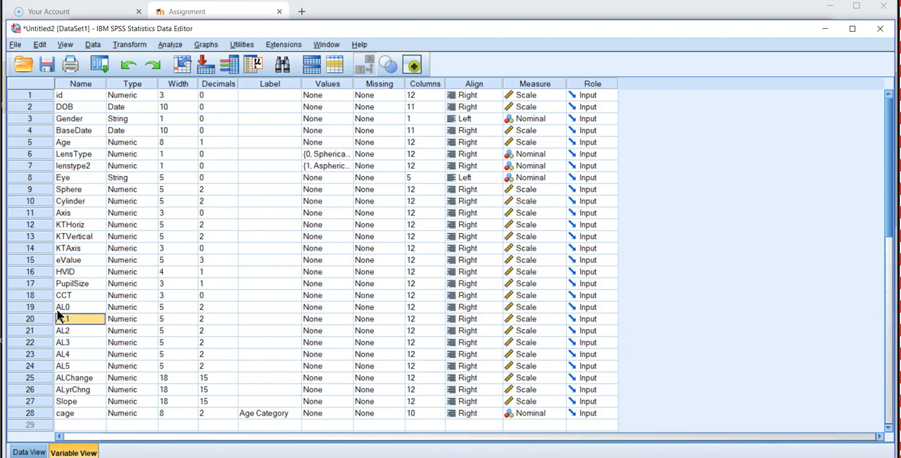
{"action": "left_click", "coordinate": [28, 414]}
{"action": "left_click_drag", "start_coordinate": [27, 415], "coordinate": [22, 152]}
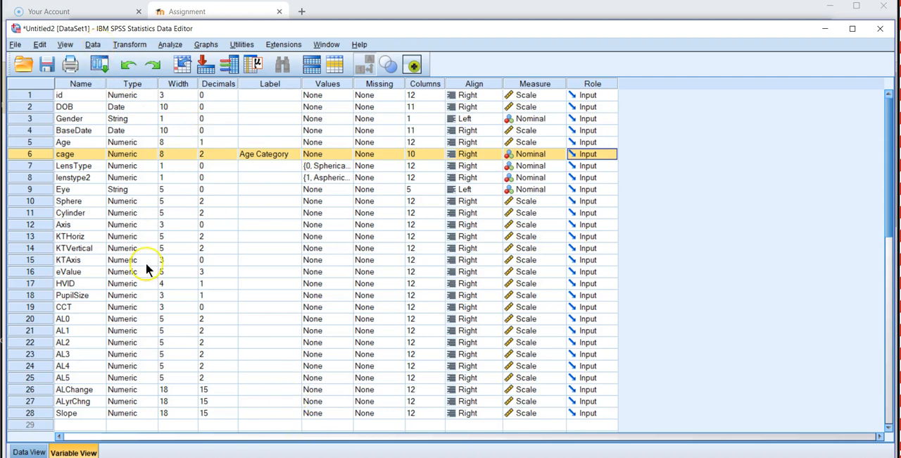
Step: Sort the cases in the dataset by Age in ascending order
{"action": "left_click", "coordinate": [23, 450]}
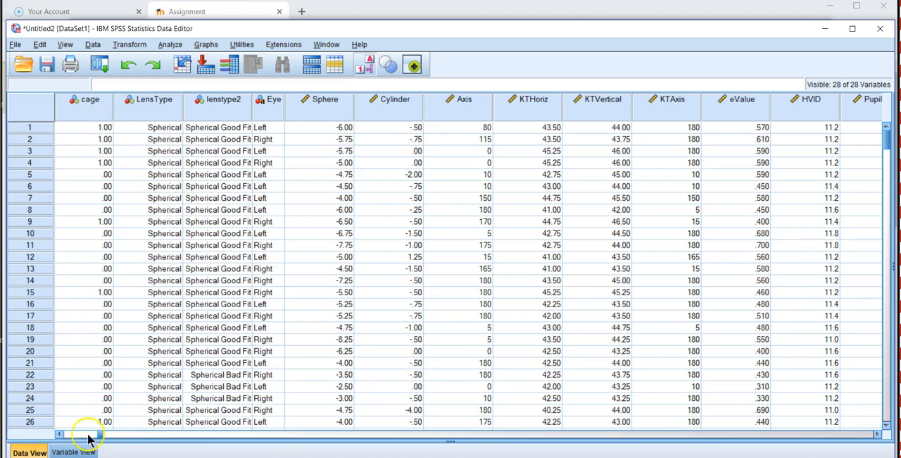
{"action": "left_click", "coordinate": [59, 434]}
{"action": "left_click", "coordinate": [59, 434]}
{"action": "left_click", "coordinate": [59, 434]}
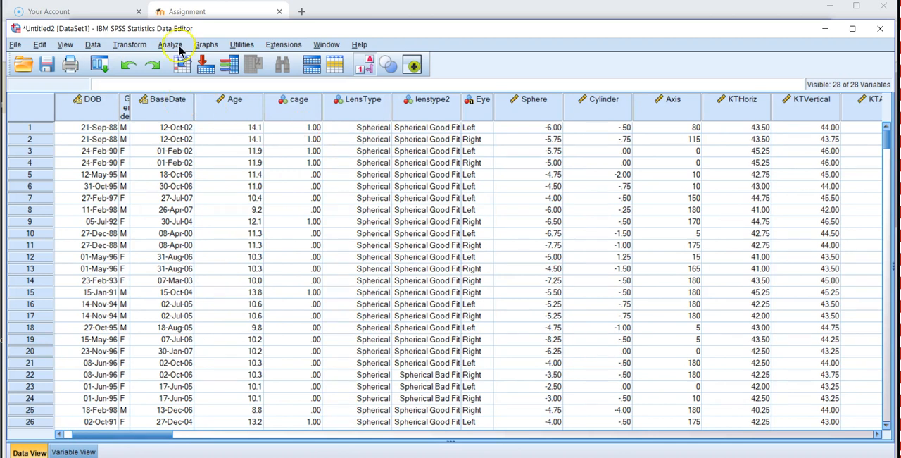
{"action": "left_click", "coordinate": [93, 44]}
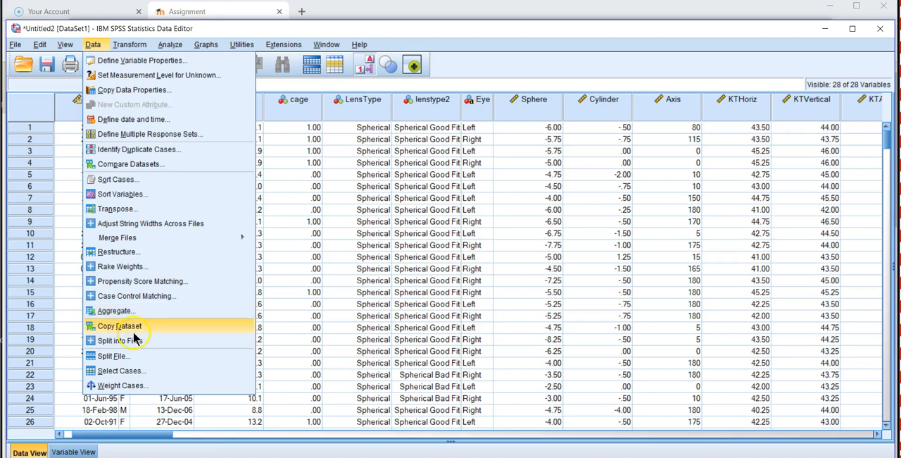
{"action": "left_click", "coordinate": [118, 181]}
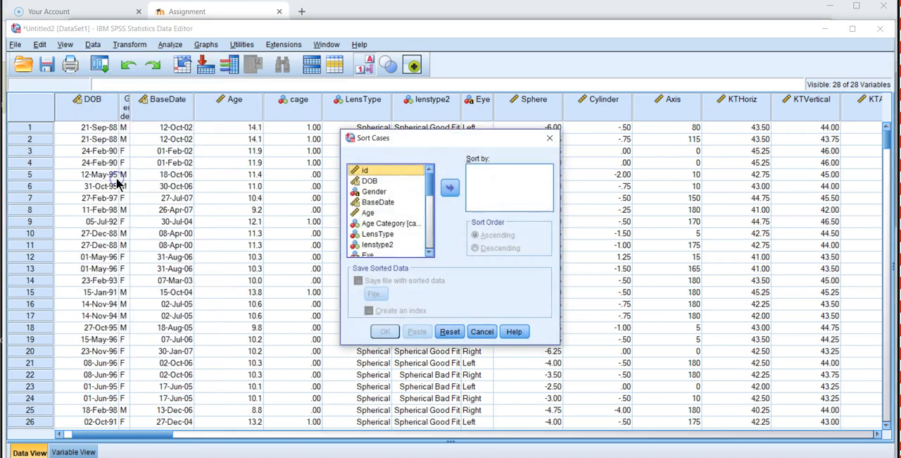
{"action": "left_click", "coordinate": [369, 213]}
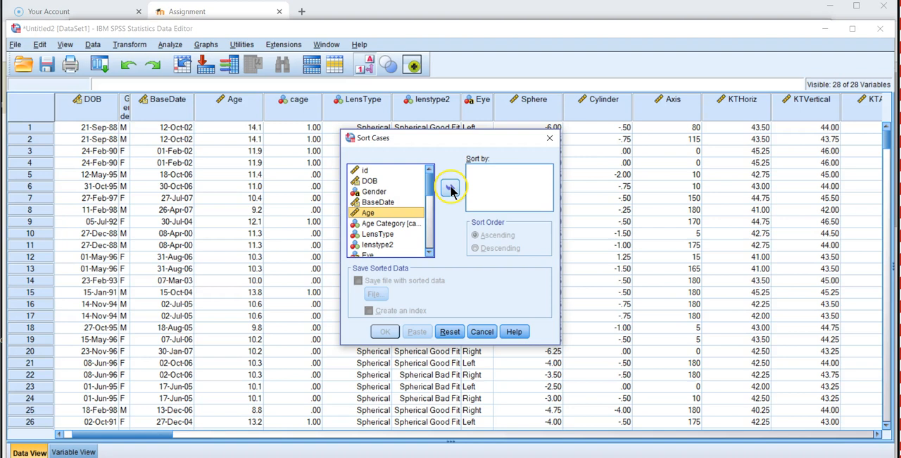
{"action": "left_click", "coordinate": [451, 187]}
{"action": "left_click", "coordinate": [383, 331]}
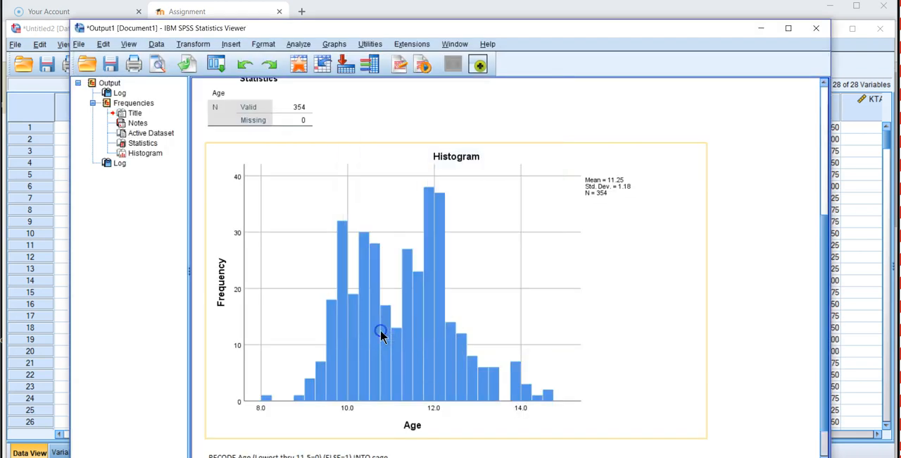
Step: Examine the sorted Age values beside cage, checking where the category switches around the 11.5 cutoff
{"action": "left_click", "coordinate": [32, 115]}
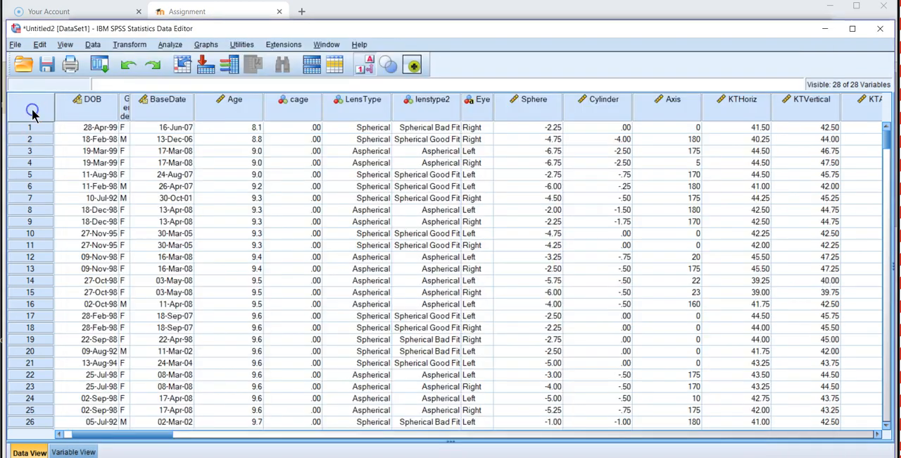
{"action": "left_click", "coordinate": [255, 130]}
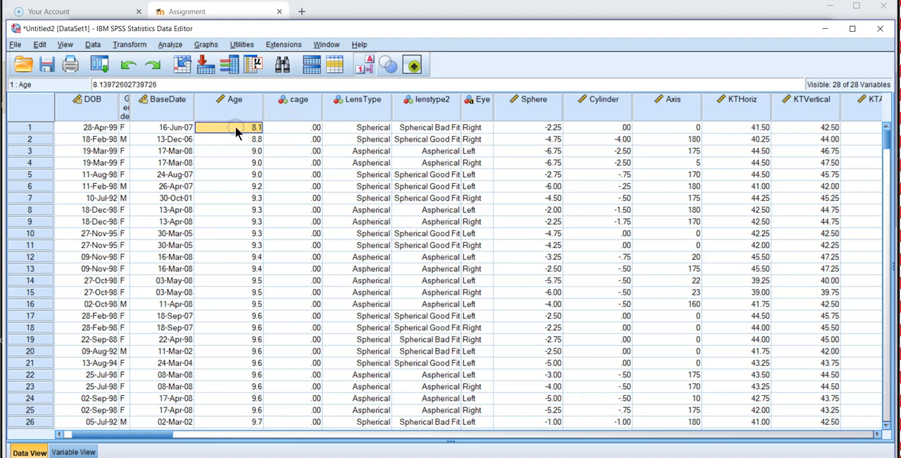
{"action": "key", "text": "Down"}
{"action": "key", "text": "Down"}
{"action": "key", "text": "Down"}
{"action": "key", "text": "Down"}
{"action": "key", "text": "Down"}
{"action": "key", "text": "Down"}
{"action": "key", "text": "Down"}
{"action": "key", "text": "Down"}
{"action": "key", "text": "Down"}
{"action": "key", "text": "Down"}
{"action": "key", "text": "Down"}
{"action": "key", "text": "Down"}
{"action": "key", "text": "Down"}
{"action": "key", "text": "Down"}
{"action": "key", "text": "Down"}
{"action": "key", "text": "Down"}
{"action": "key", "text": "Down"}
{"action": "key", "text": "Down"}
{"action": "key", "text": "Down"}
{"action": "key", "text": "Down"}
{"action": "key", "text": "Down"}
{"action": "key", "text": "Down"}
{"action": "key", "text": "Down"}
{"action": "key", "text": "Down"}
{"action": "key", "text": "Down"}
{"action": "key", "text": "Down"}
{"action": "key", "text": "Down"}
{"action": "key", "text": "Down"}
{"action": "key", "text": "Down"}
{"action": "key", "text": "Down"}
{"action": "key", "text": "Down"}
{"action": "key", "text": "Down"}
{"action": "key", "text": "Down"}
{"action": "key", "text": "Down"}
{"action": "key", "text": "Down"}
{"action": "key", "text": "Down"}
{"action": "key", "text": "Down"}
{"action": "key", "text": "Down"}
{"action": "key", "text": "Down"}
{"action": "key", "text": "Down"}
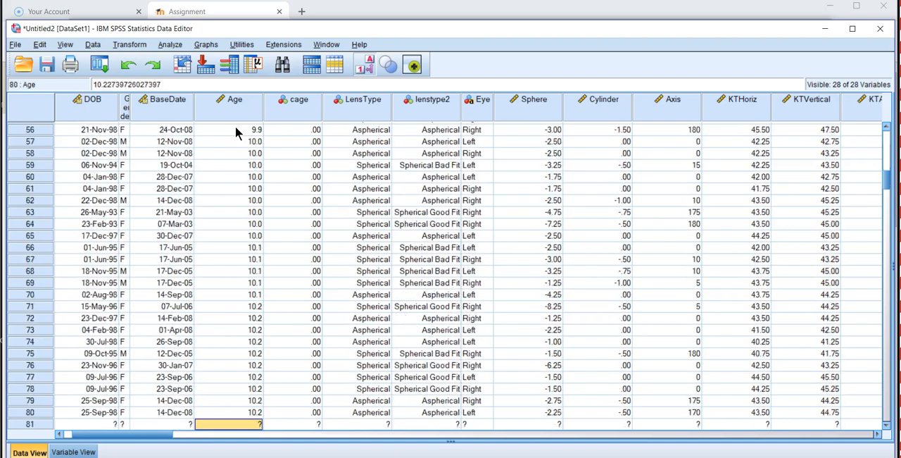
{"action": "key", "text": "Down"}
{"action": "key", "text": "Down"}
{"action": "key", "text": "Down"}
{"action": "key", "text": "Down"}
{"action": "key", "text": "Down"}
{"action": "key", "text": "Down"}
{"action": "key", "text": "Down"}
{"action": "key", "text": "Down"}
{"action": "key", "text": "Down"}
{"action": "key", "text": "Down"}
{"action": "key", "text": "Down"}
{"action": "key", "text": "Down"}
{"action": "key", "text": "Down"}
{"action": "key", "text": "Down"}
{"action": "key", "text": "Down"}
{"action": "key", "text": "Down"}
{"action": "key", "text": "Down"}
{"action": "key", "text": "Down"}
{"action": "key", "text": "Down"}
{"action": "key", "text": "Down"}
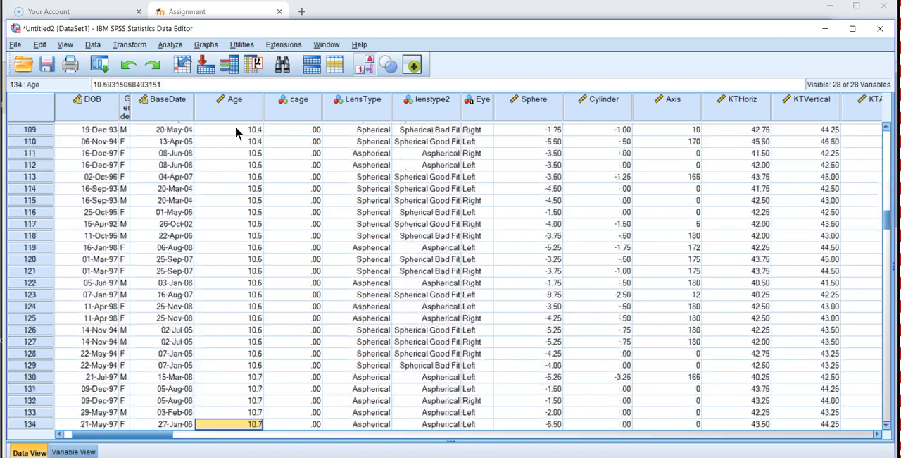
{"action": "key", "text": "Down"}
{"action": "key", "text": "Down"}
{"action": "key", "text": "Down"}
{"action": "key", "text": "Down"}
{"action": "key", "text": "Down"}
{"action": "key", "text": "Down"}
{"action": "key", "text": "Down"}
{"action": "key", "text": "Down"}
{"action": "key", "text": "Down"}
{"action": "key", "text": "Down"}
{"action": "key", "text": "Down"}
{"action": "key", "text": "Down"}
{"action": "key", "text": "Down"}
{"action": "key", "text": "Down"}
{"action": "key", "text": "Down"}
{"action": "key", "text": "Down"}
{"action": "key", "text": "Down"}
{"action": "key", "text": "Down"}
{"action": "key", "text": "Down"}
{"action": "key", "text": "Down"}
{"action": "key", "text": "Down"}
{"action": "key", "text": "Down"}
{"action": "key", "text": "Down"}
{"action": "key", "text": "Down"}
{"action": "key", "text": "Down"}
{"action": "key", "text": "Down"}
{"action": "key", "text": "Down"}
{"action": "key", "text": "Down"}
{"action": "key", "text": "Down"}
{"action": "key", "text": "Down"}
{"action": "key", "text": "Down"}
{"action": "key", "text": "Down"}
{"action": "key", "text": "Down"}
{"action": "key", "text": "Down"}
{"action": "key", "text": "Down"}
{"action": "key", "text": "Down"}
{"action": "key", "text": "Down"}
{"action": "key", "text": "Down"}
{"action": "key", "text": "Down"}
{"action": "key", "text": "Down"}
{"action": "key", "text": "Up"}
{"action": "key", "text": "Up"}
{"action": "key", "text": "Up"}
{"action": "key", "text": "Up"}
{"action": "key", "text": "Up"}
{"action": "key", "text": "Up"}
{"action": "key", "text": "Up"}
{"action": "key", "text": "Up"}
{"action": "key", "text": "Up"}
{"action": "key", "text": "Up"}
{"action": "key", "text": "Up"}
{"action": "key", "text": "Up"}
{"action": "key", "text": "Up"}
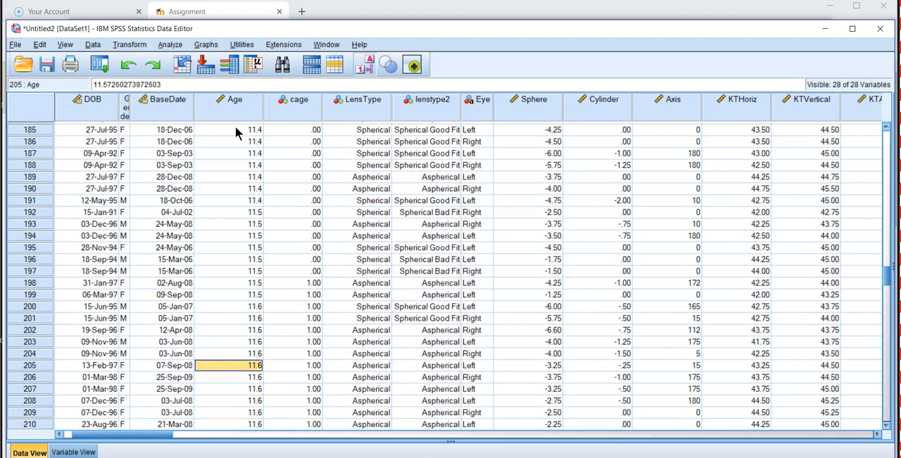
Step: Compare the full-precision Age values of cases 194 to 199 with their cage codes, and examine the codes in the cases above
{"action": "key", "text": "Up"}
{"action": "key", "text": "Up"}
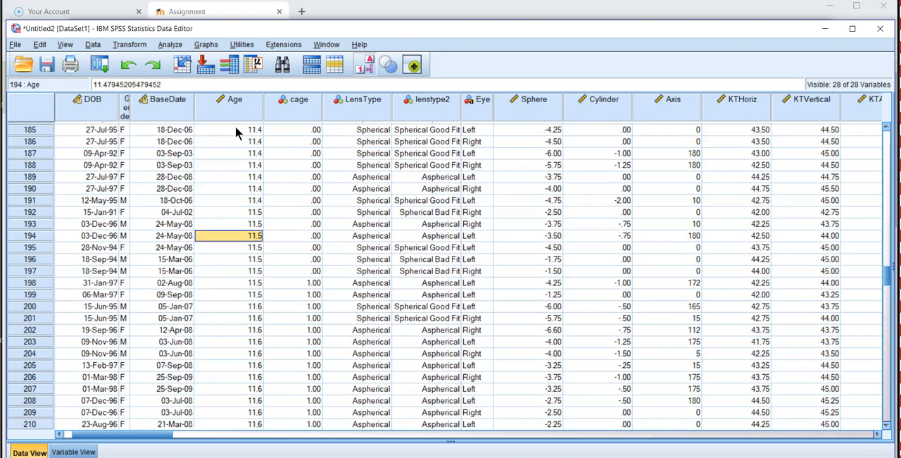
{"action": "key", "text": "Down"}
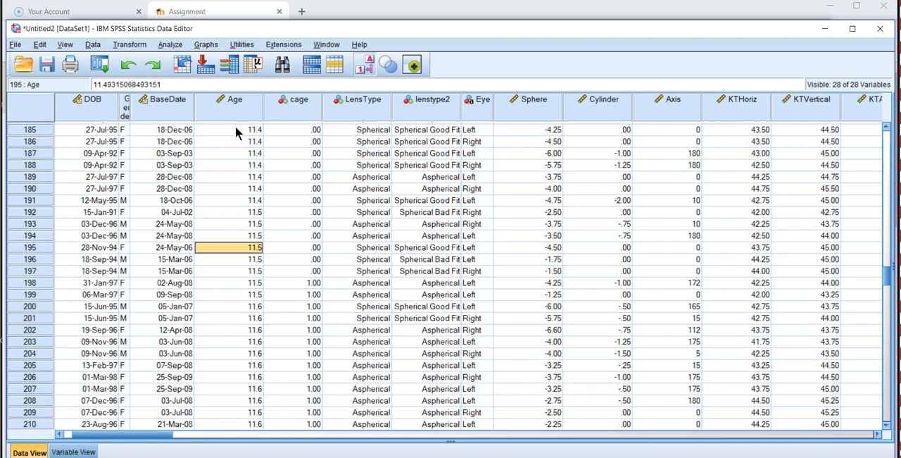
{"action": "key", "text": "Down"}
{"action": "key", "text": "Down"}
{"action": "key", "text": "Down"}
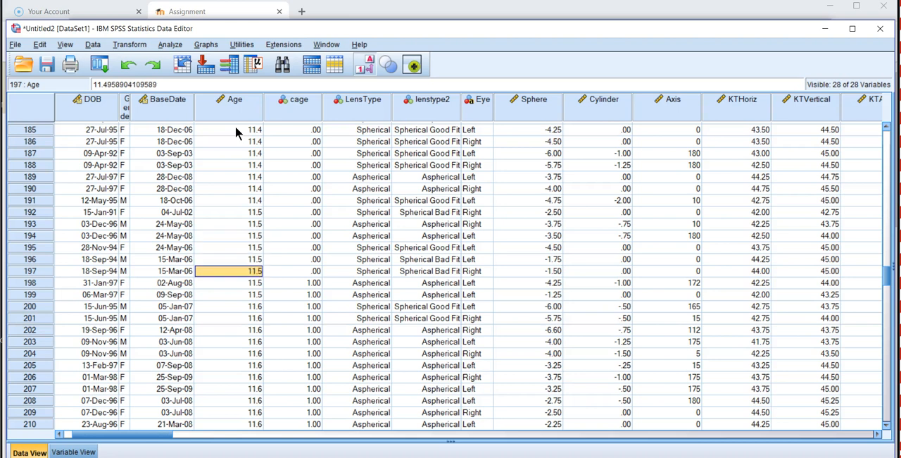
{"action": "key", "text": "Down"}
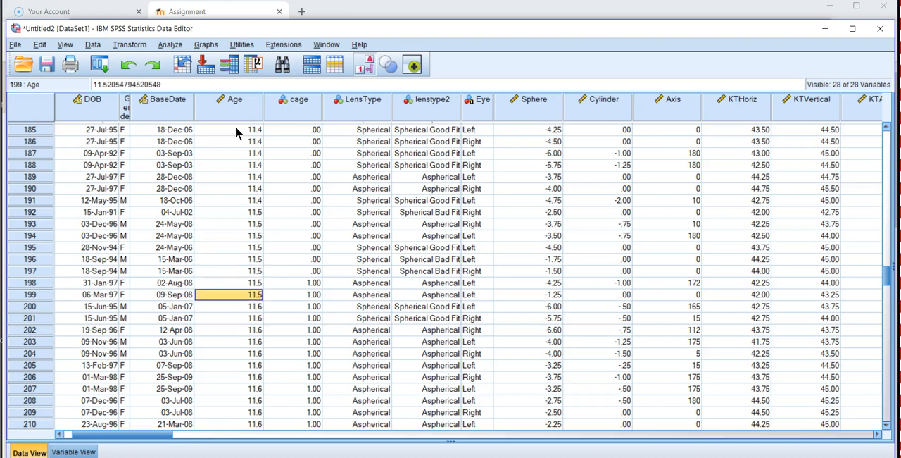
{"action": "key", "text": "Right"}
{"action": "key", "text": "Left"}
{"action": "key", "text": "Up"}
{"action": "key", "text": "Right"}
{"action": "key", "text": "Down"}
{"action": "key", "text": "Left"}
{"action": "key", "text": "Up"}
{"action": "key", "text": "Up"}
{"action": "key", "text": "Up"}
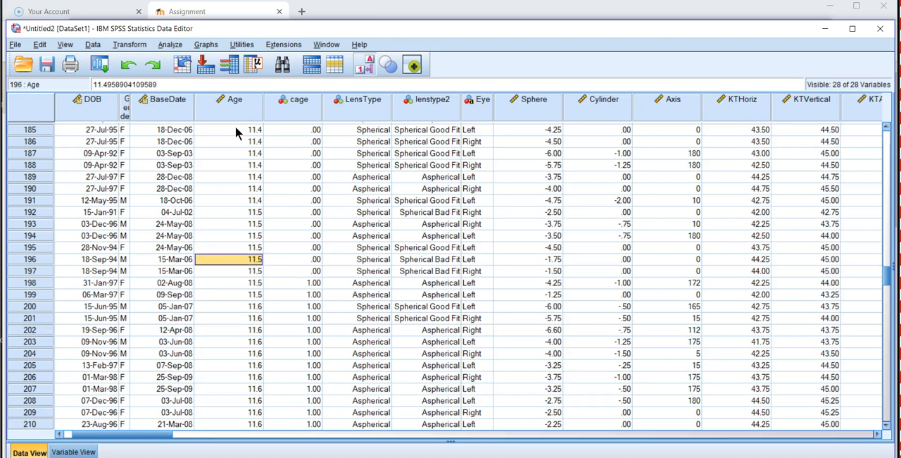
{"action": "key", "text": "Down"}
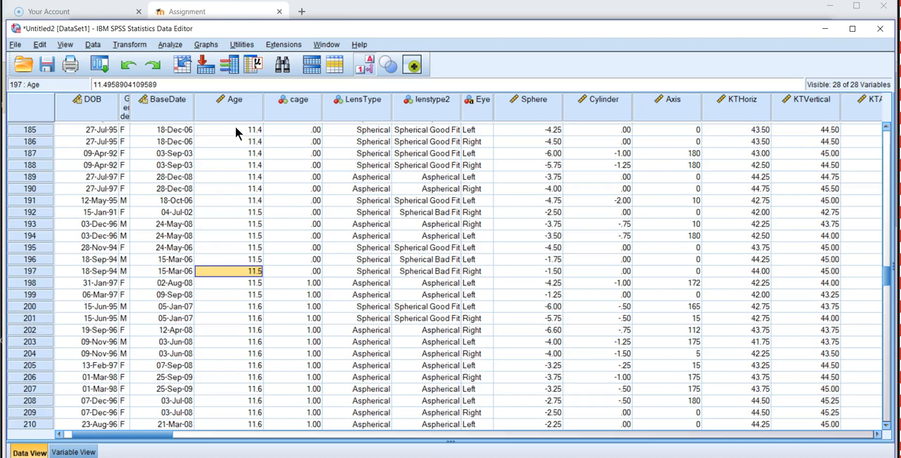
{"action": "key", "text": "Up"}
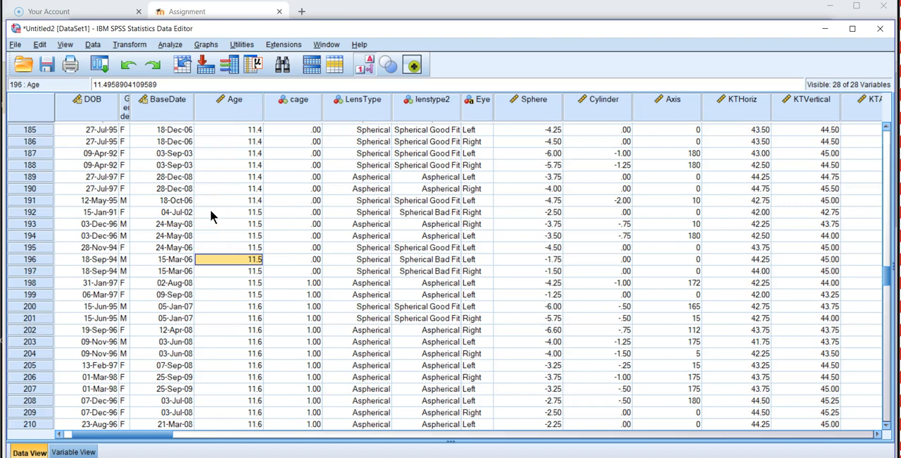
{"action": "key", "text": "Down"}
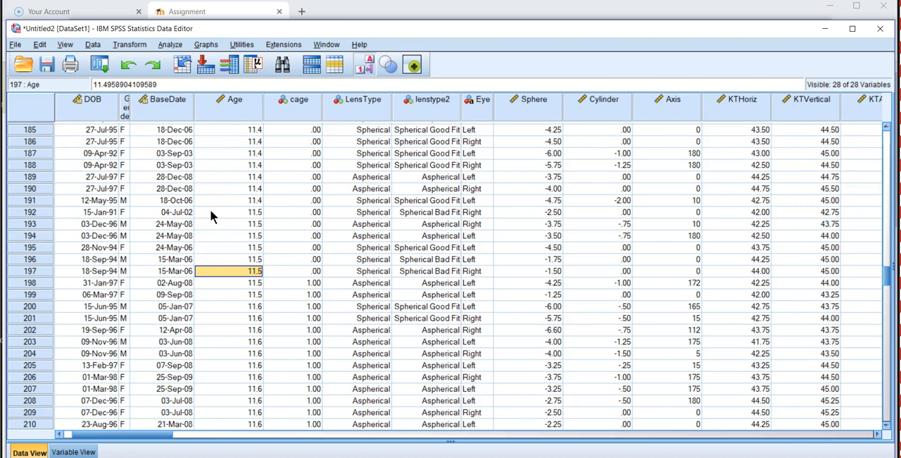
{"action": "key", "text": "Down"}
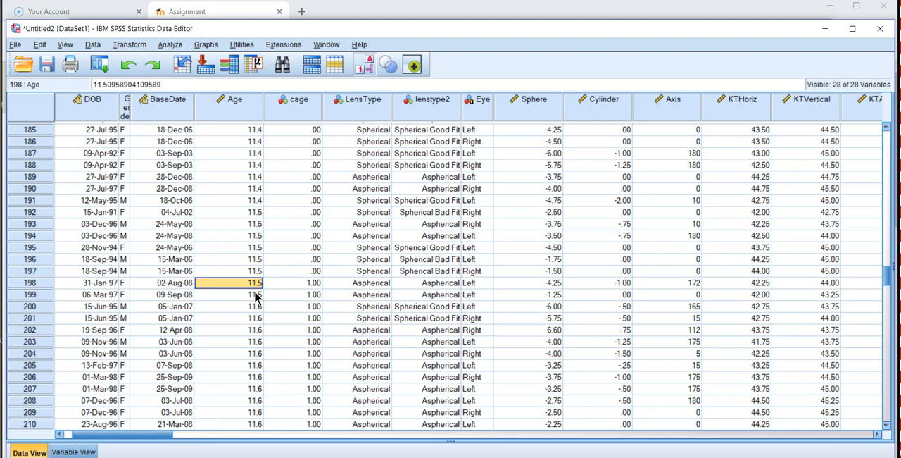
{"action": "key", "text": "Right"}
{"action": "key", "text": "Up"}
{"action": "key", "text": "Up"}
{"action": "key", "text": "Up"}
{"action": "key", "text": "Up"}
{"action": "key", "text": "Up"}
{"action": "key", "text": "Up"}
{"action": "key", "text": "Up"}
{"action": "key", "text": "Up"}
{"action": "key", "text": "Up"}
{"action": "key", "text": "Up"}
{"action": "key", "text": "Up"}
{"action": "key", "text": "Up"}
{"action": "key", "text": "Up"}
{"action": "key", "text": "Up"}
{"action": "key", "text": "Up"}
{"action": "key", "text": "Up"}
{"action": "key", "text": "Up"}
{"action": "key", "text": "Up"}
{"action": "key", "text": "Up"}
{"action": "key", "text": "Up"}
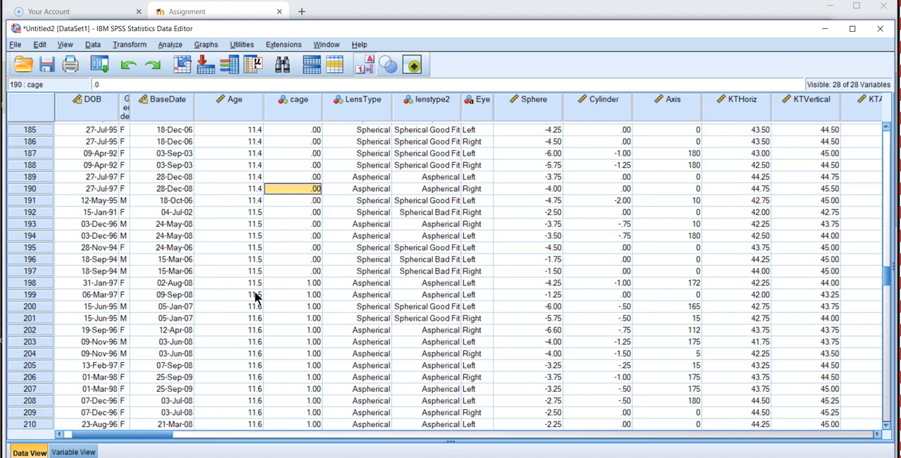
{"action": "key", "text": "Up"}
{"action": "key", "text": "Up"}
{"action": "key", "text": "Up"}
{"action": "key", "text": "Up"}
{"action": "key", "text": "Up"}
{"action": "key", "text": "Up"}
{"action": "key", "text": "Up"}
{"action": "key", "text": "Up"}
{"action": "key", "text": "Up"}
{"action": "key", "text": "Up"}
{"action": "key", "text": "Up"}
{"action": "key", "text": "Up"}
{"action": "key", "text": "Up"}
{"action": "key", "text": "Up"}
{"action": "key", "text": "Up"}
{"action": "key", "text": "Up"}
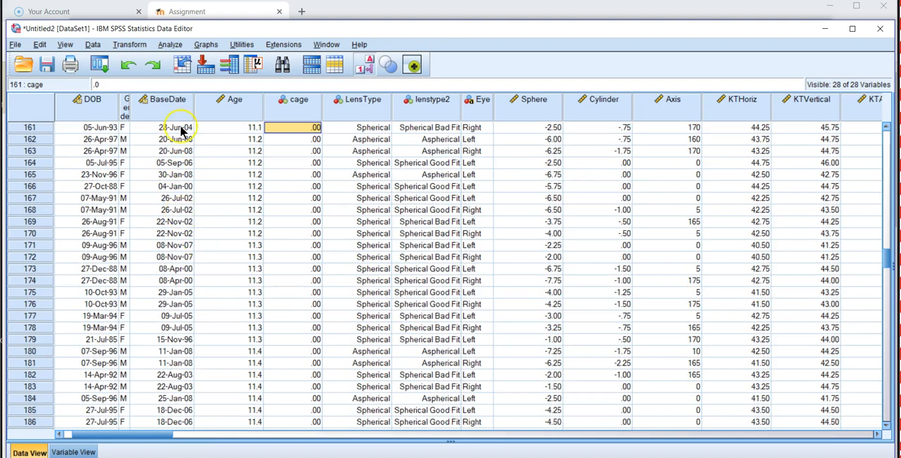
Step: Add value labels to the cage variable: 0 as Younger and 1 as Older
{"action": "left_click", "coordinate": [76, 450]}
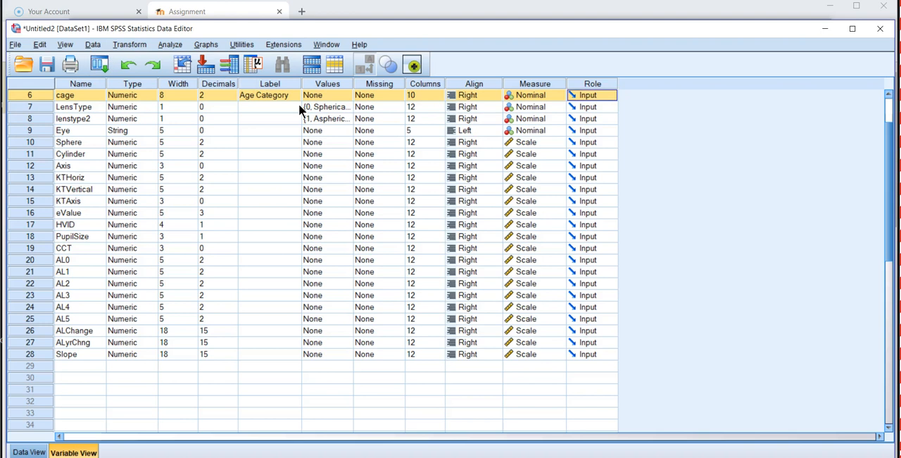
{"action": "left_click", "coordinate": [345, 92]}
{"action": "left_click", "coordinate": [346, 93]}
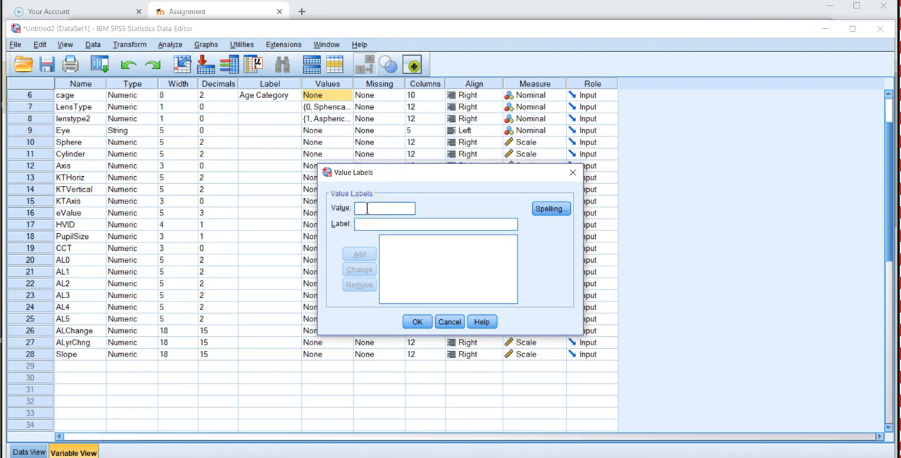
{"action": "type", "text": "0"}
{"action": "type", "text": "Younger"}
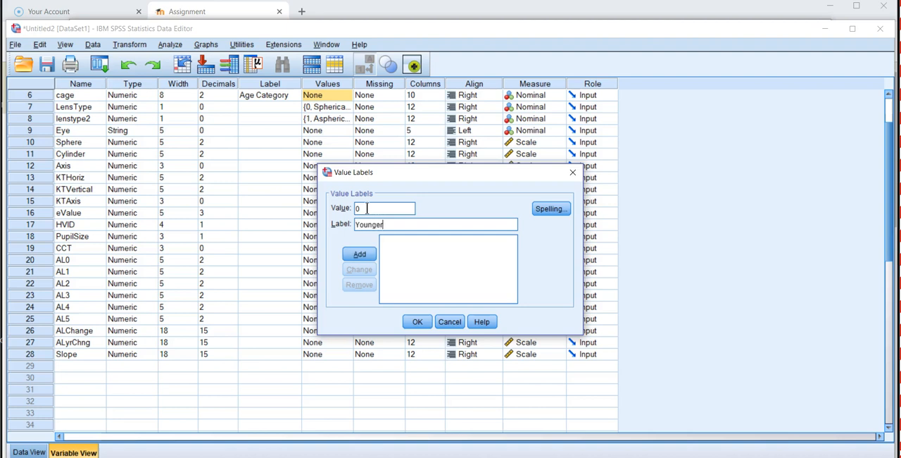
{"action": "key", "text": "Return"}
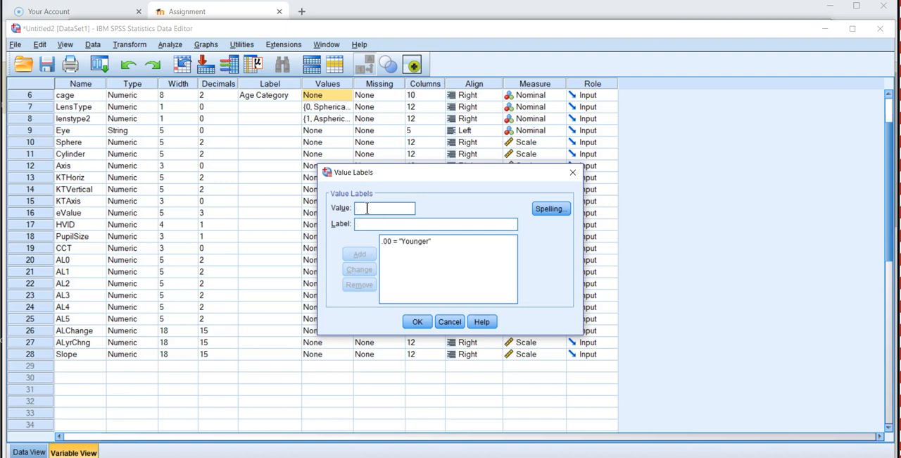
{"action": "type", "text": "1"}
{"action": "key", "text": "Tab"}
{"action": "type", "text": "Older"}
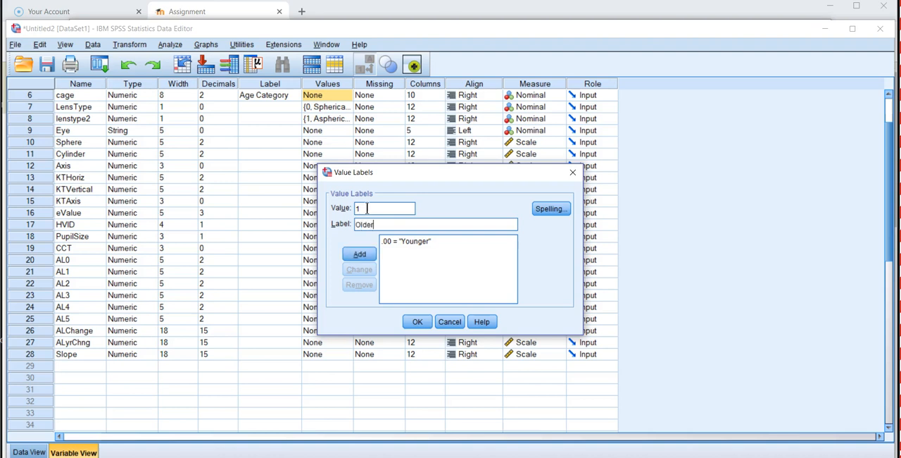
{"action": "key", "text": "Return"}
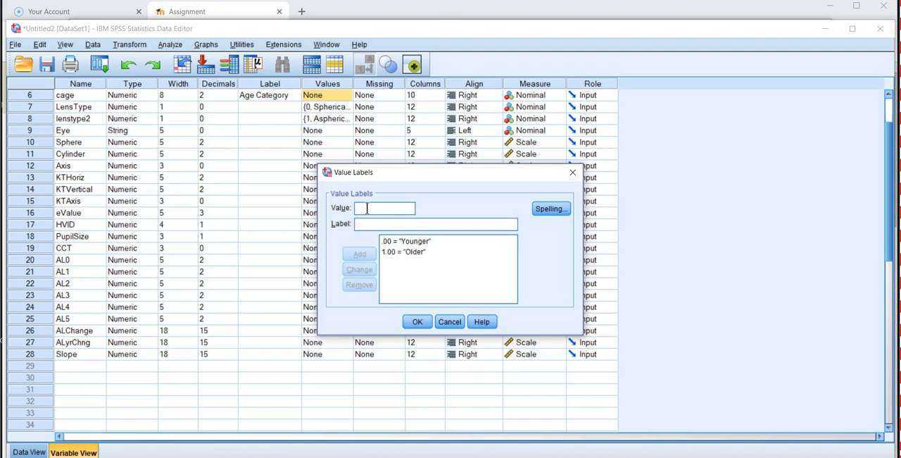
{"action": "left_click", "coordinate": [425, 322]}
Step: Change the cage label for value 0 to "Younger <11.5" and review the labelled categories through the data rows
{"action": "left_click", "coordinate": [413, 242]}
{"action": "left_click", "coordinate": [390, 224]}
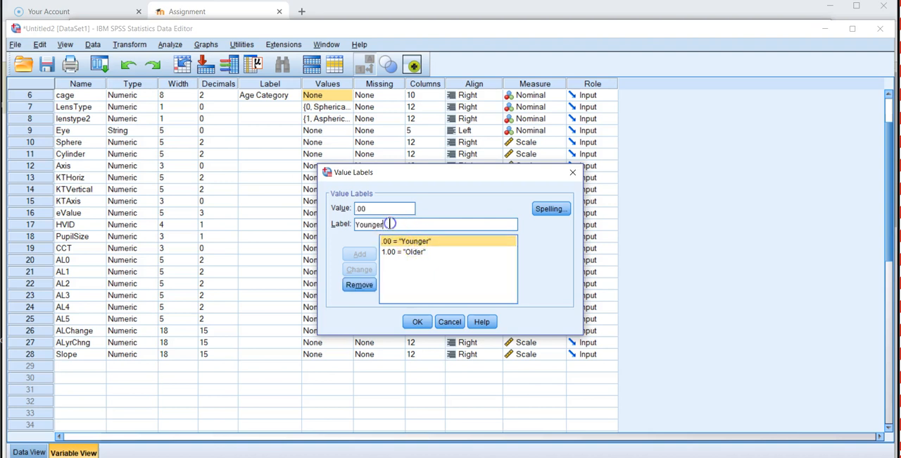
{"action": "type", "text": "<"}
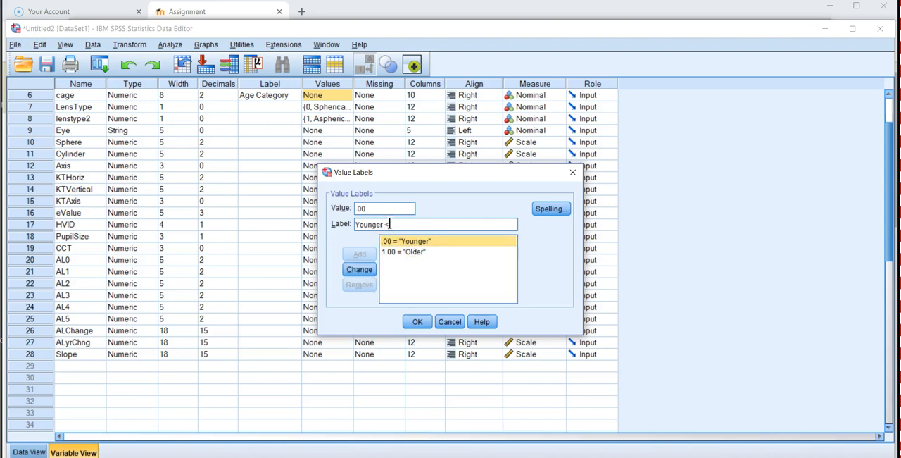
{"action": "type", "text": " 1.5"}
{"action": "left_click", "coordinate": [389, 224]}
{"action": "key", "text": "BackSpace"}
{"action": "type", "text": "1"}
{"action": "key", "text": "Return"}
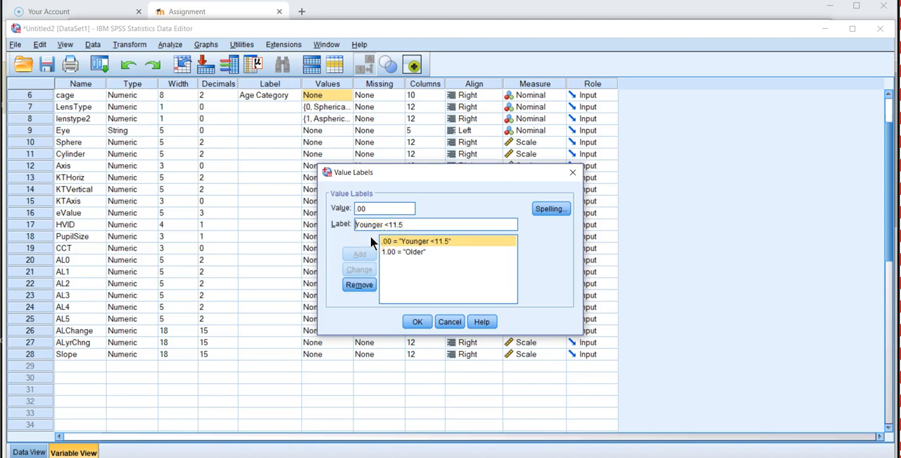
{"action": "left_click", "coordinate": [416, 319]}
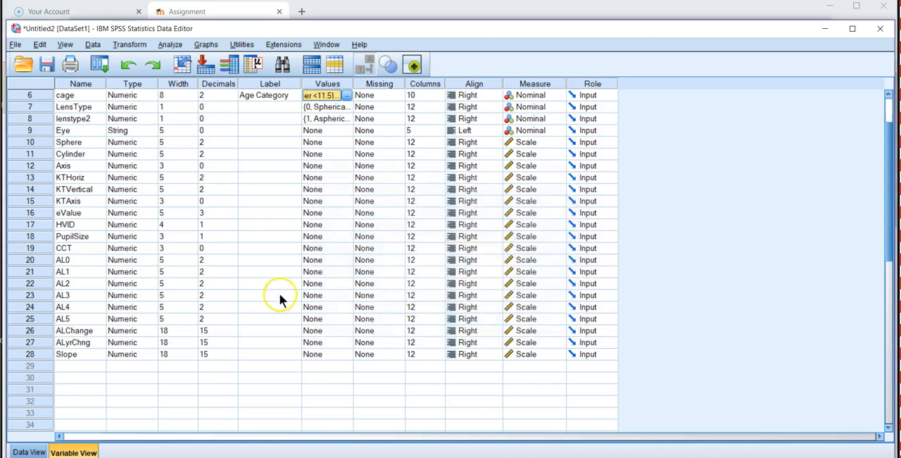
{"action": "left_click", "coordinate": [29, 452]}
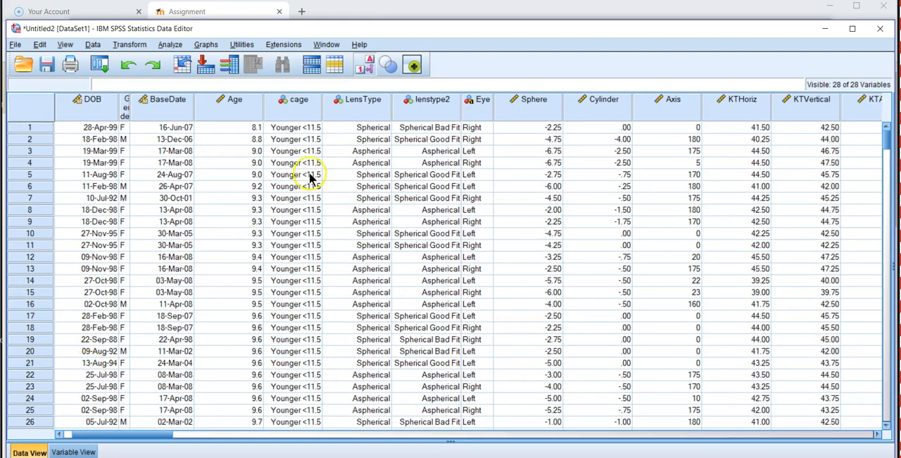
{"action": "left_click_drag", "start_coordinate": [886, 136], "coordinate": [886, 308]}
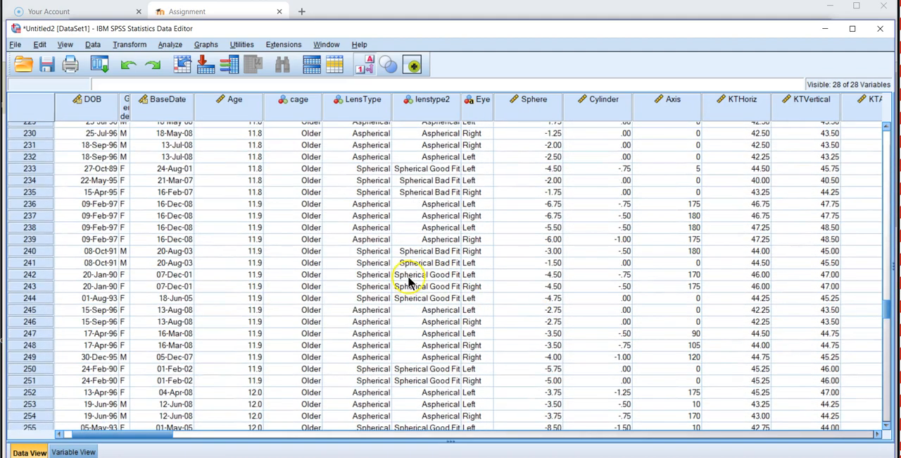
{"action": "left_click_drag", "start_coordinate": [889, 312], "coordinate": [890, 133]}
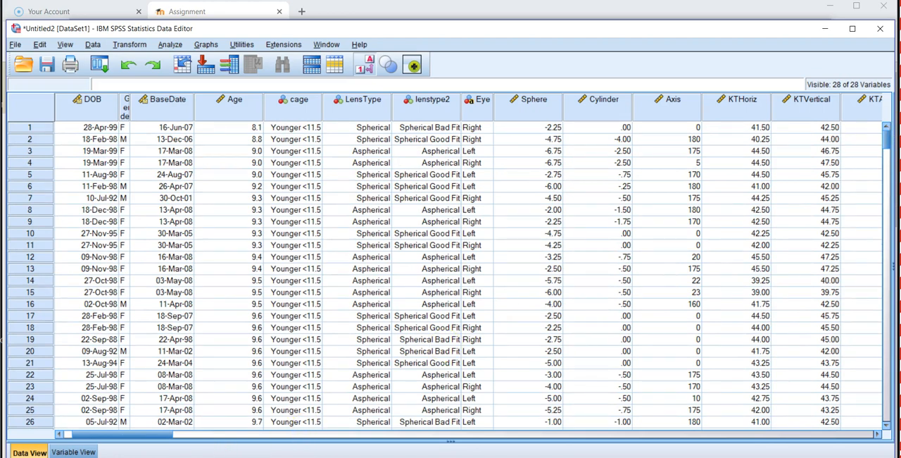
Step: From the output viewer, split the file to compare groups based on Eye and LensType, sorting the file by the grouping variables
{"action": "left_click", "coordinate": [223, 450]}
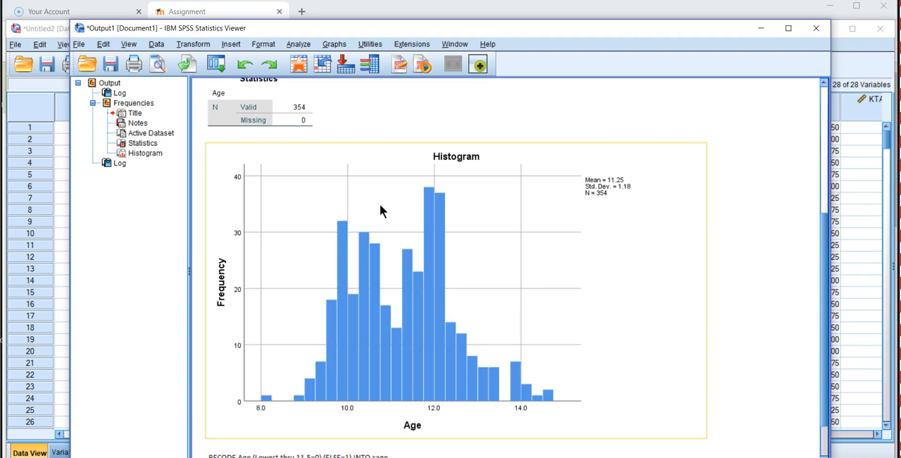
{"action": "left_click", "coordinate": [240, 113]}
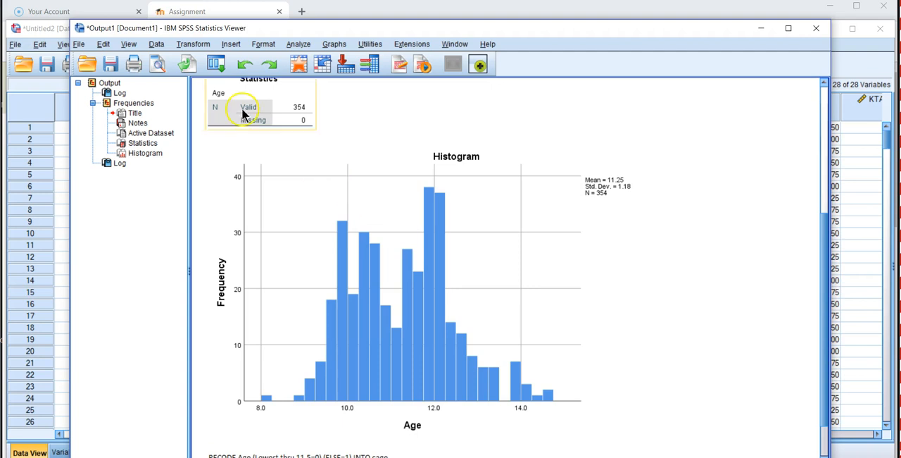
{"action": "left_click", "coordinate": [155, 44]}
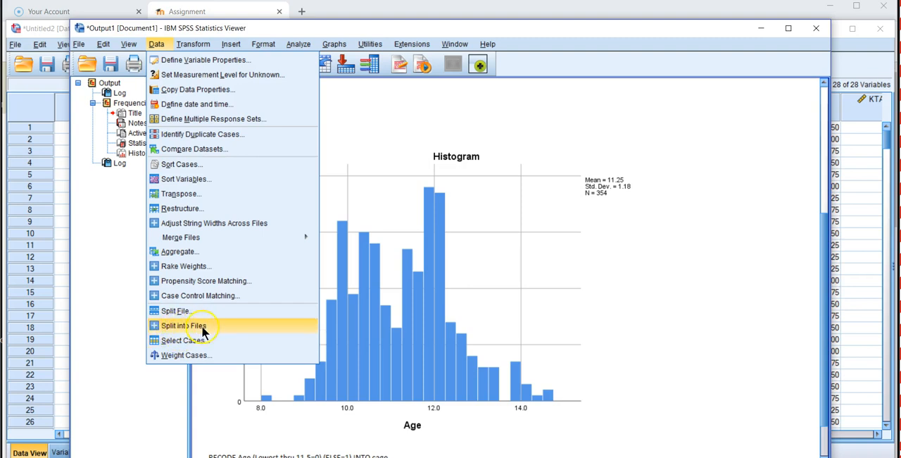
{"action": "left_click", "coordinate": [157, 310]}
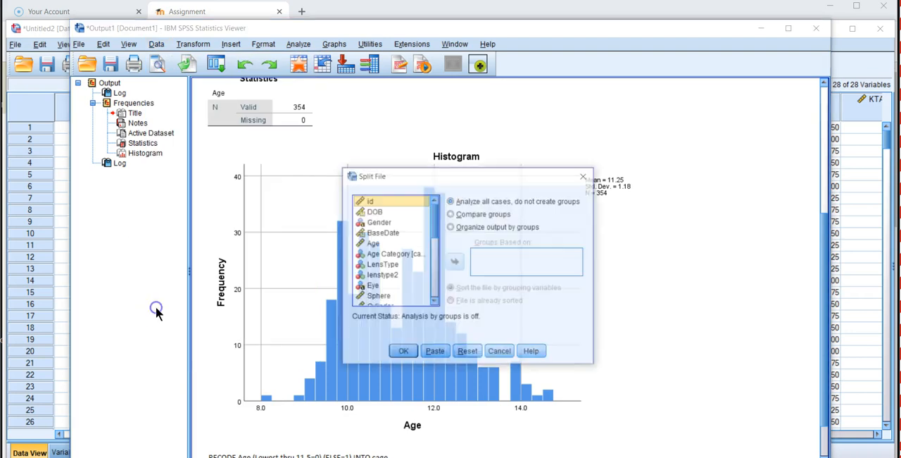
{"action": "left_click", "coordinate": [451, 215]}
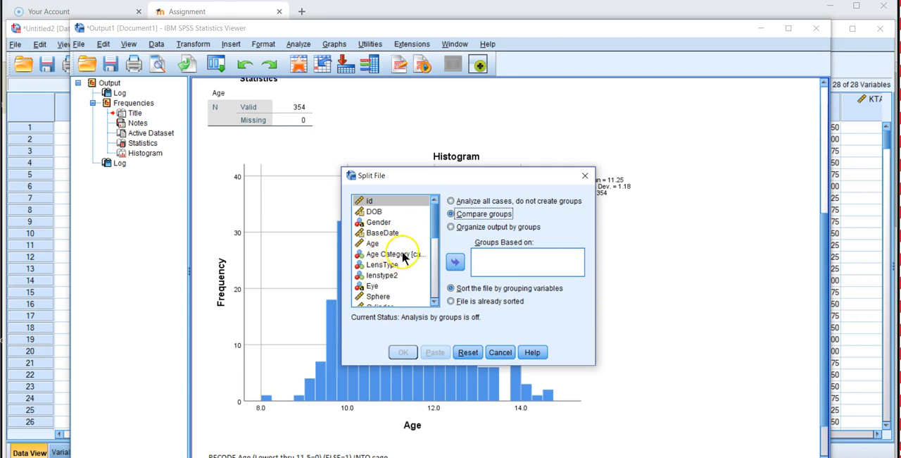
{"action": "left_click_drag", "start_coordinate": [436, 231], "coordinate": [435, 241]}
{"action": "left_click", "coordinate": [372, 257]}
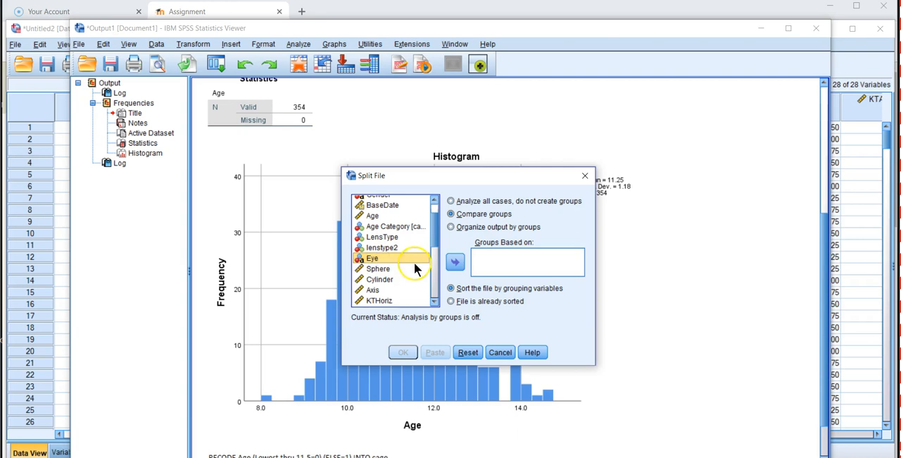
{"action": "left_click", "coordinate": [453, 263]}
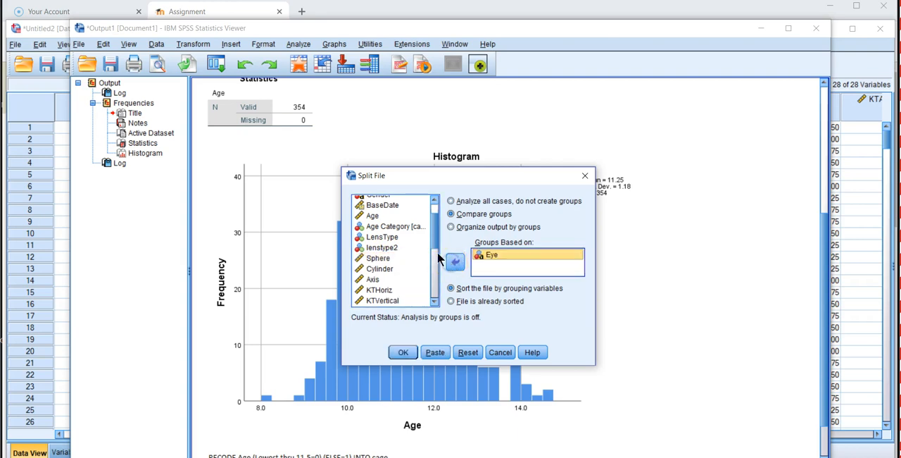
{"action": "left_click_drag", "start_coordinate": [433, 242], "coordinate": [432, 228]}
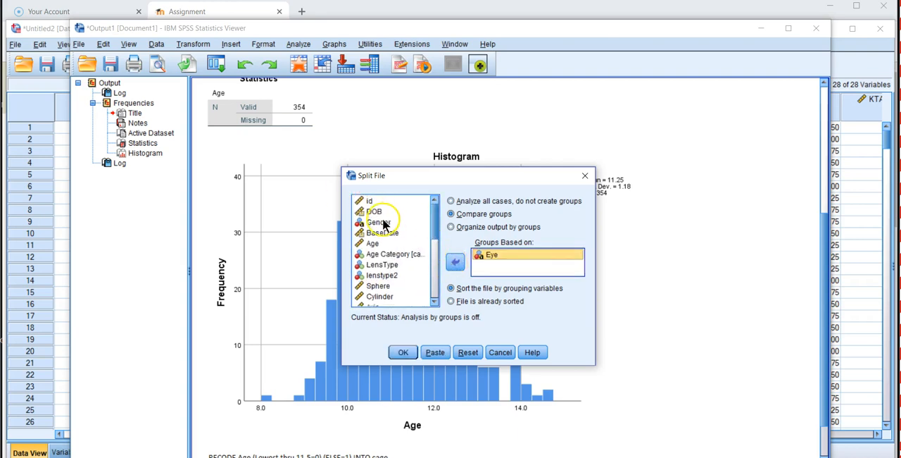
{"action": "left_click", "coordinate": [384, 265]}
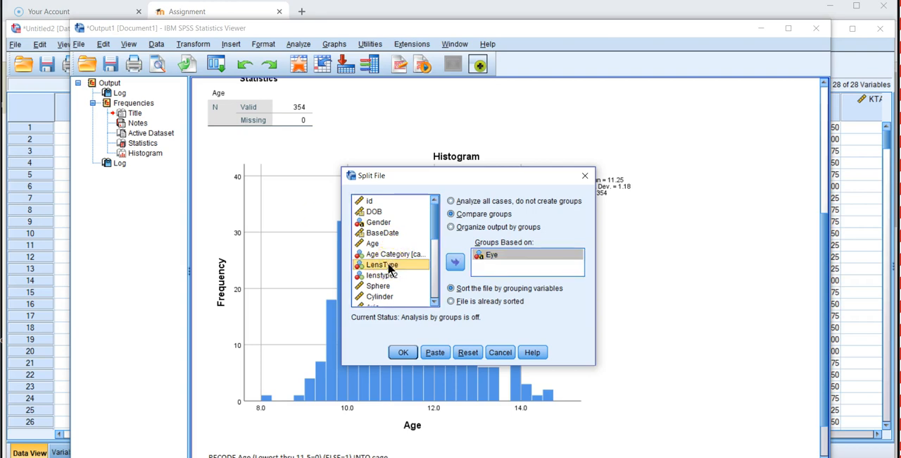
{"action": "left_click", "coordinate": [456, 262]}
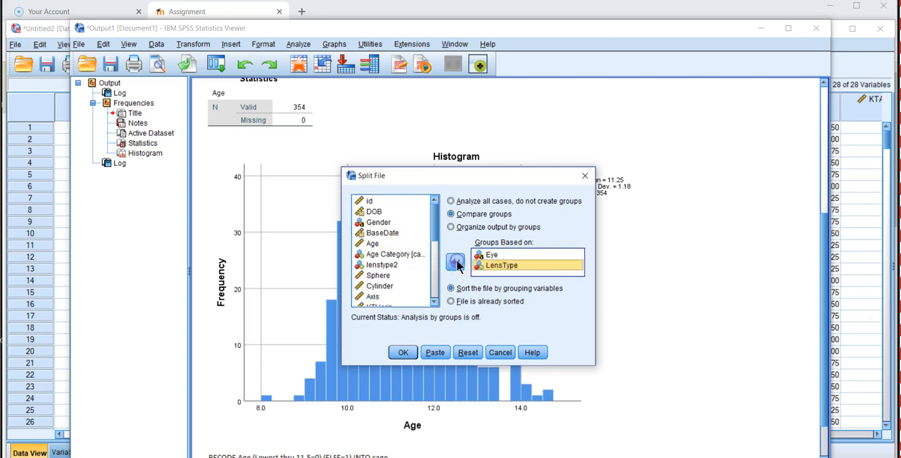
{"action": "left_click", "coordinate": [403, 350]}
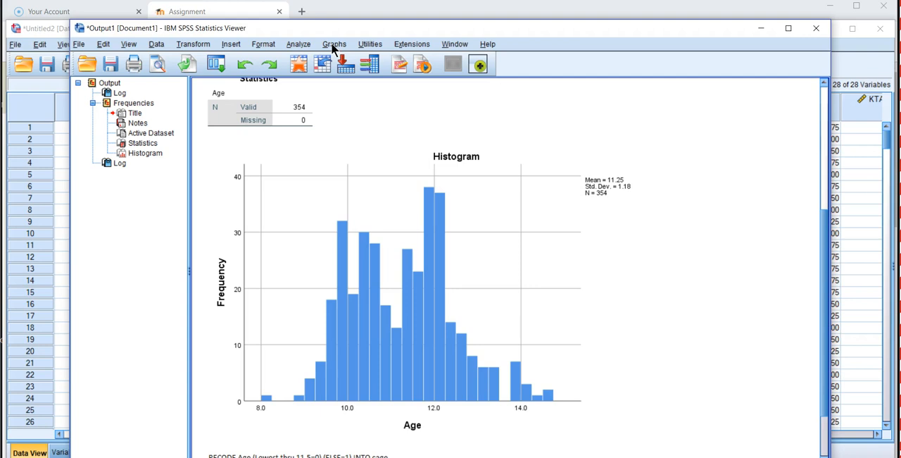
Step: Start a Descriptives analysis and add Age as its first variable
{"action": "left_click", "coordinate": [299, 44]}
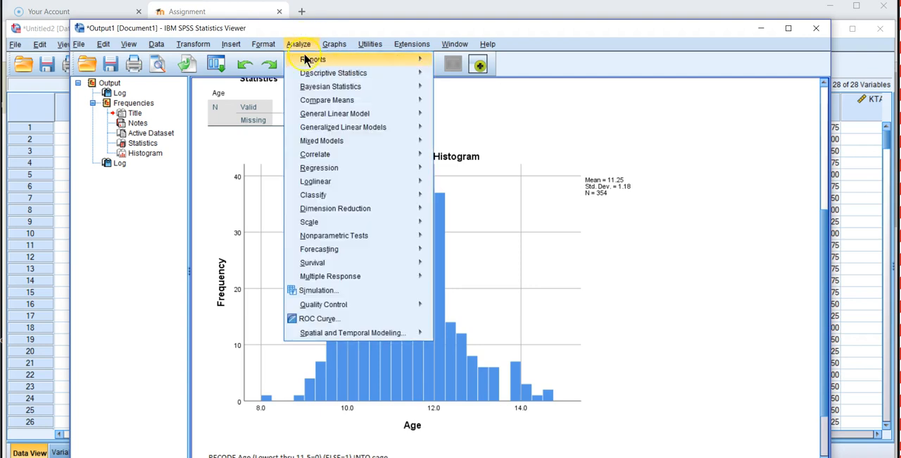
{"action": "mouse_move", "coordinate": [322, 75]}
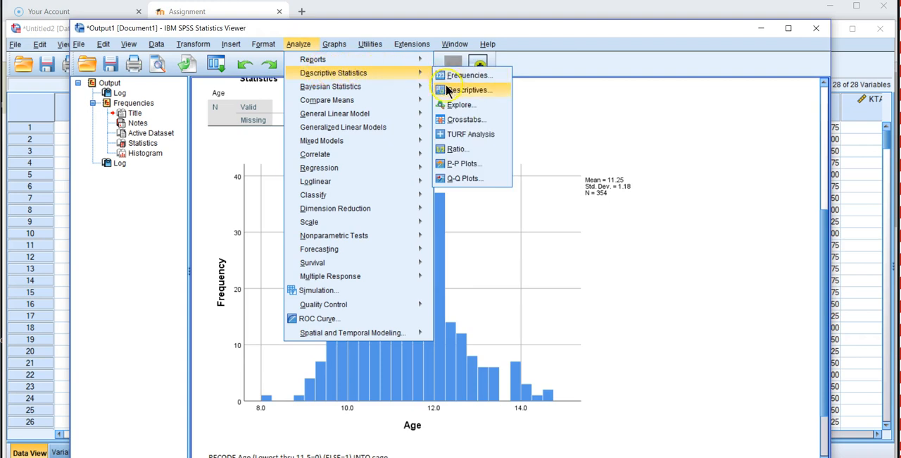
{"action": "left_click", "coordinate": [451, 90]}
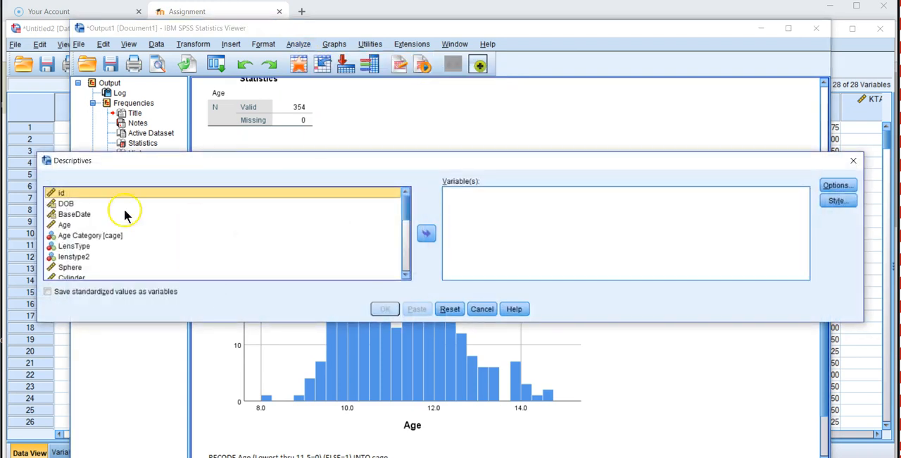
{"action": "left_click", "coordinate": [61, 225]}
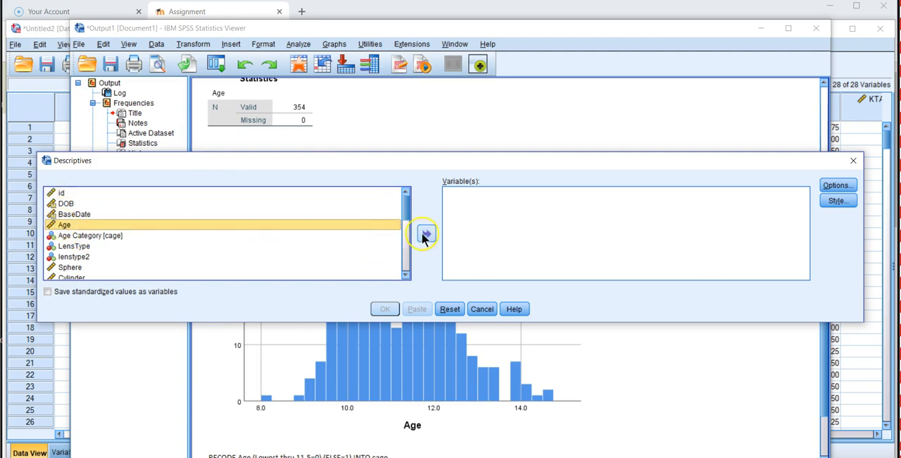
{"action": "left_click", "coordinate": [427, 233]}
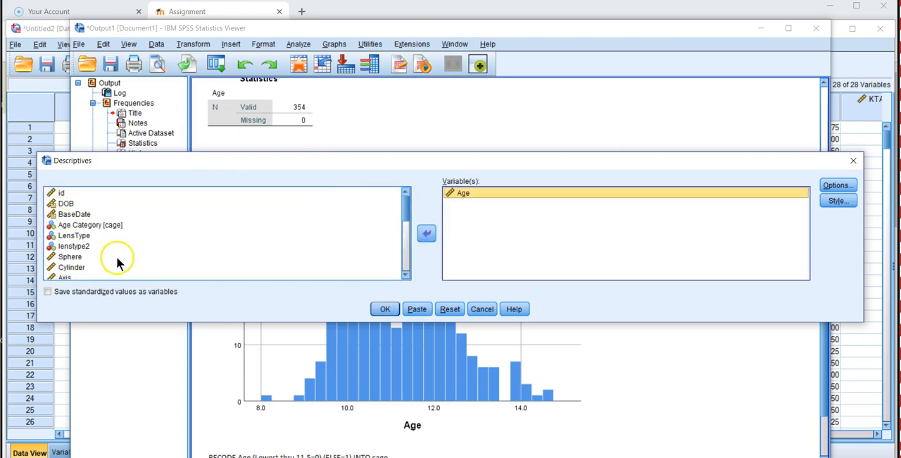
Step: Add all variables from Sphere through AL5 to the Descriptives analysis
{"action": "left_click", "coordinate": [78, 259]}
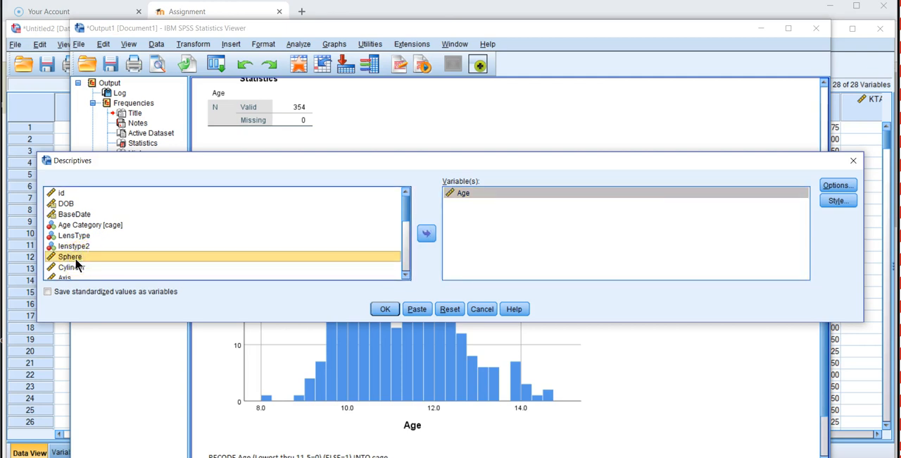
{"action": "key", "text": "shift+Down"}
{"action": "key", "text": "shift+Down"}
{"action": "key", "text": "shift+Down"}
{"action": "key", "text": "shift+Down"}
{"action": "key", "text": "shift+Down"}
{"action": "key", "text": "shift+Down"}
{"action": "key", "text": "shift+Down"}
{"action": "key", "text": "shift+Down"}
{"action": "key", "text": "shift+Down"}
{"action": "key", "text": "shift+Down"}
{"action": "key", "text": "shift+Down"}
{"action": "key", "text": "shift+Down"}
{"action": "key", "text": "shift+Down"}
{"action": "key", "text": "shift+Down"}
{"action": "key", "text": "shift+Down"}
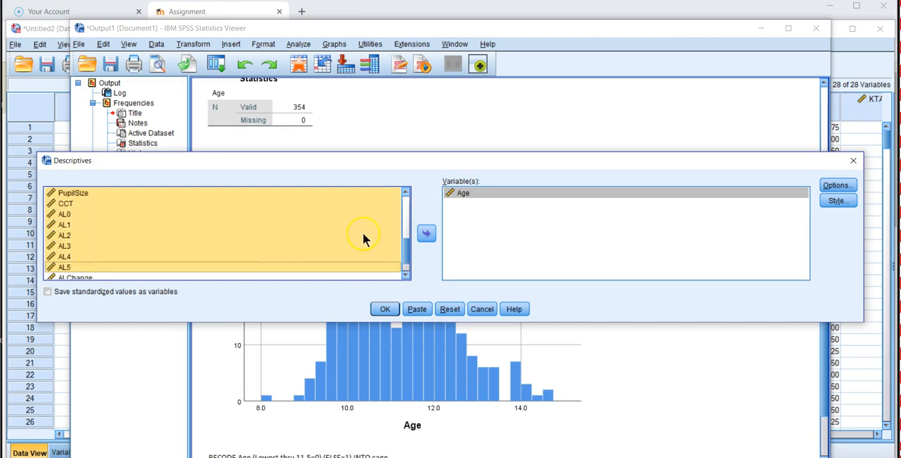
{"action": "left_click", "coordinate": [427, 233]}
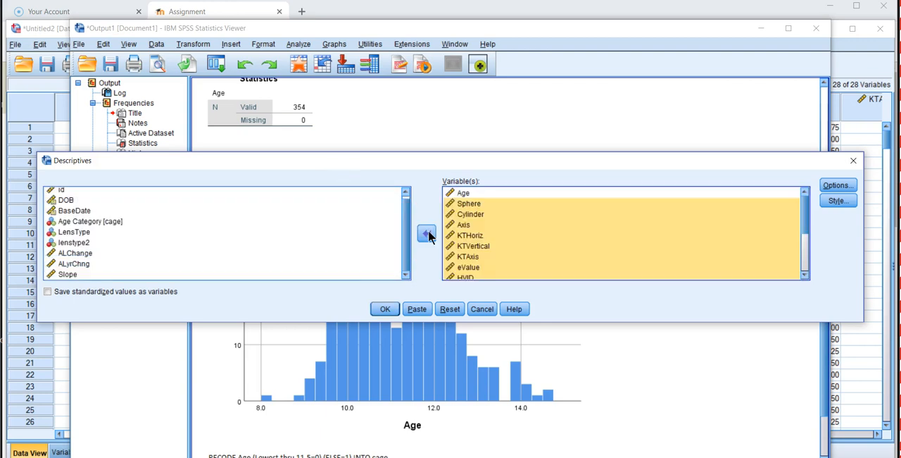
Step: Run the Descriptives analysis with mean, standard deviation, minimum and maximum, keeping the variable list order
{"action": "left_click", "coordinate": [845, 187]}
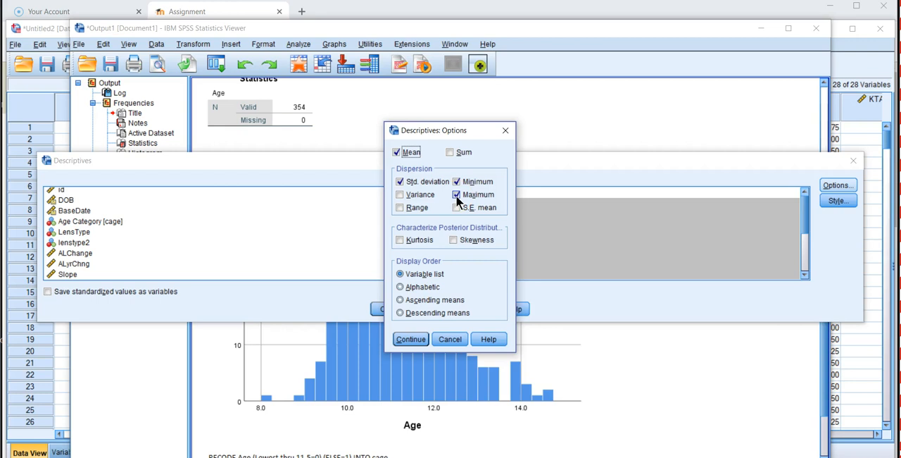
{"action": "left_click", "coordinate": [414, 339]}
{"action": "left_click", "coordinate": [412, 339]}
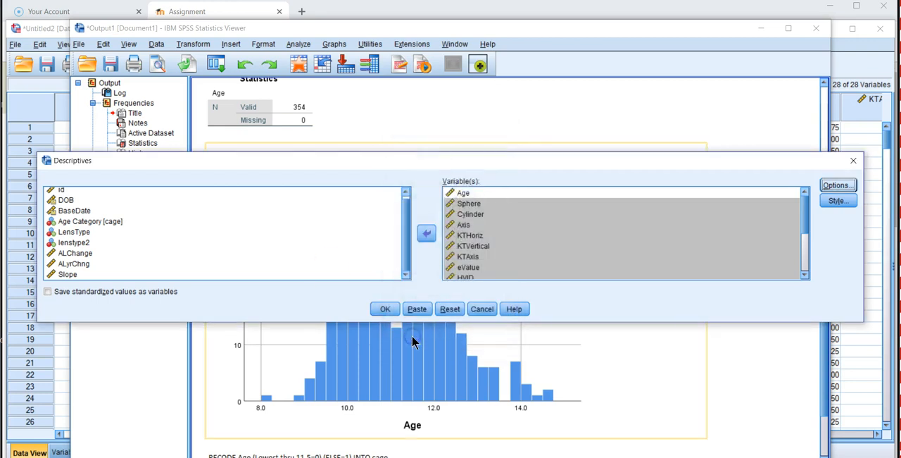
{"action": "left_click", "coordinate": [382, 310]}
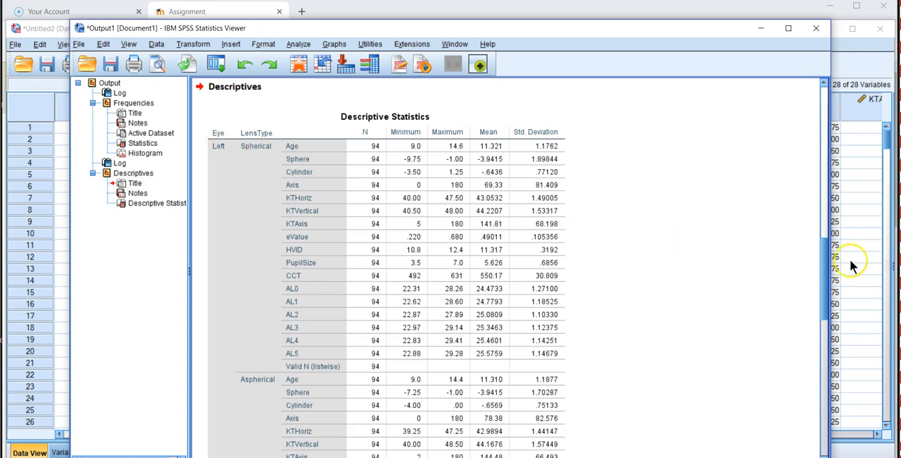
Step: Copy the whole Descriptive Statistics table from the output viewer
{"action": "mouse_move", "coordinate": [824, 262]}
{"action": "left_mouse_down"}
{"action": "mouse_move", "coordinate": [850, 385]}
{"action": "mouse_move", "coordinate": [848, 341]}
{"action": "mouse_move", "coordinate": [823, 254]}
{"action": "left_mouse_up"}
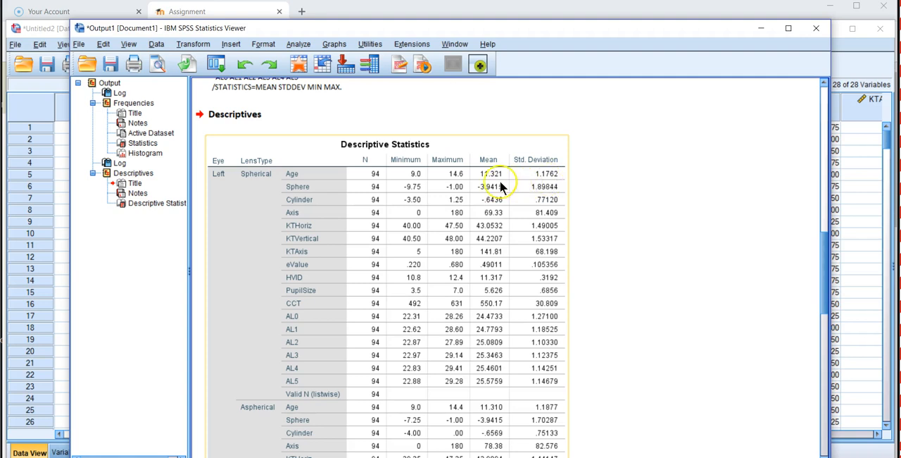
{"action": "left_click", "coordinate": [465, 177]}
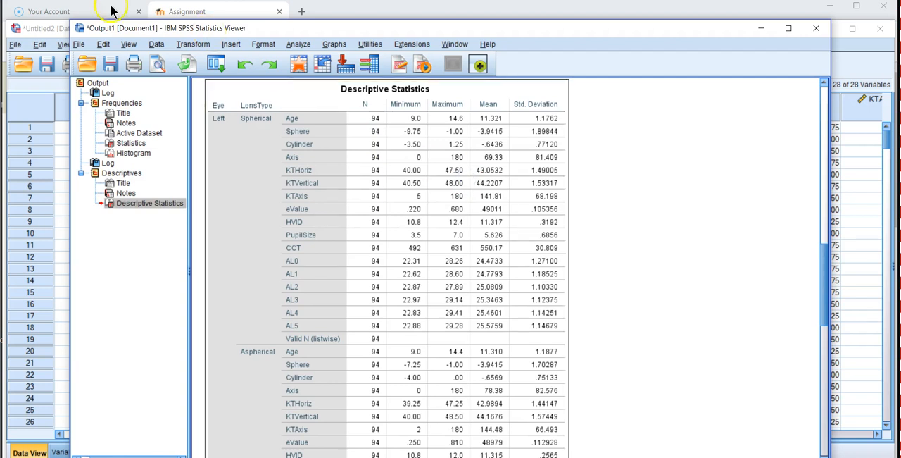
{"action": "left_click", "coordinate": [107, 43]}
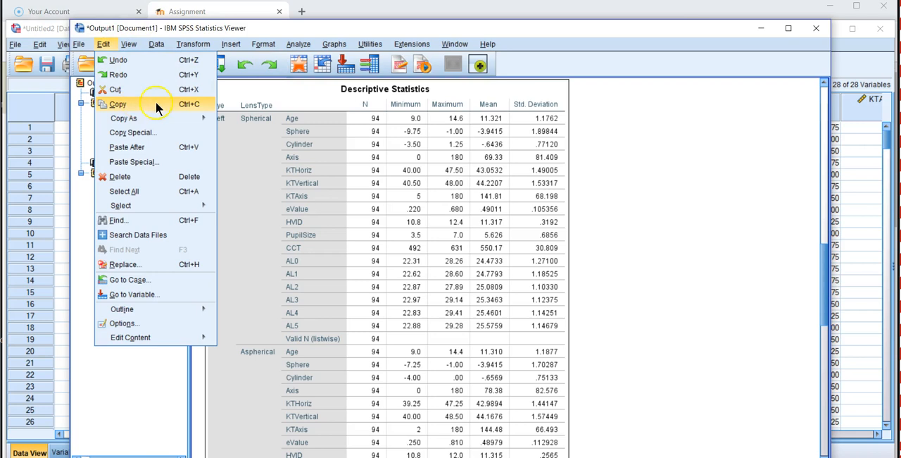
{"action": "left_click", "coordinate": [118, 105]}
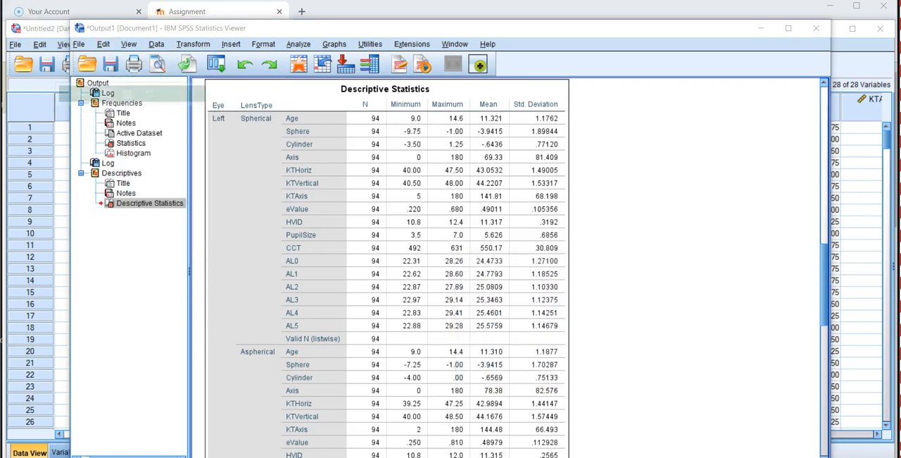
Step: Switch to the Chow 2018 Match (5) workbook in Excel and paste the table without its source formatting at A1 of a new sheet
{"action": "key", "text": "alt+Tab"}
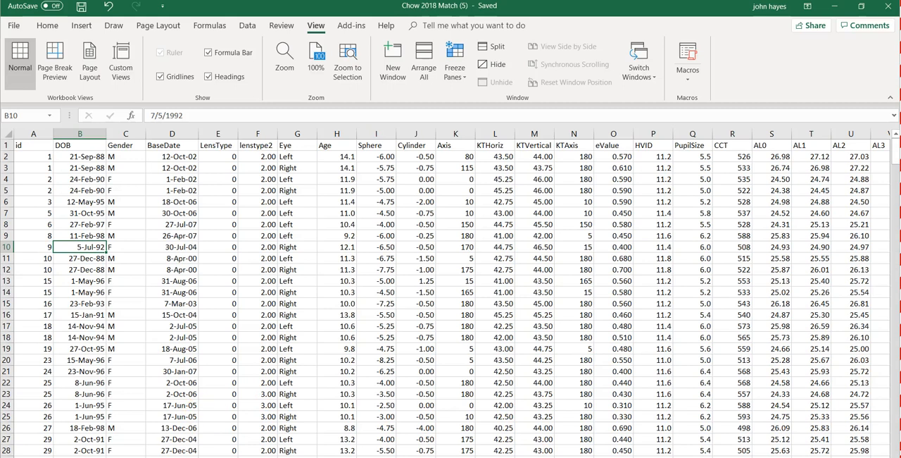
{"action": "left_click", "coordinate": [119, 456]}
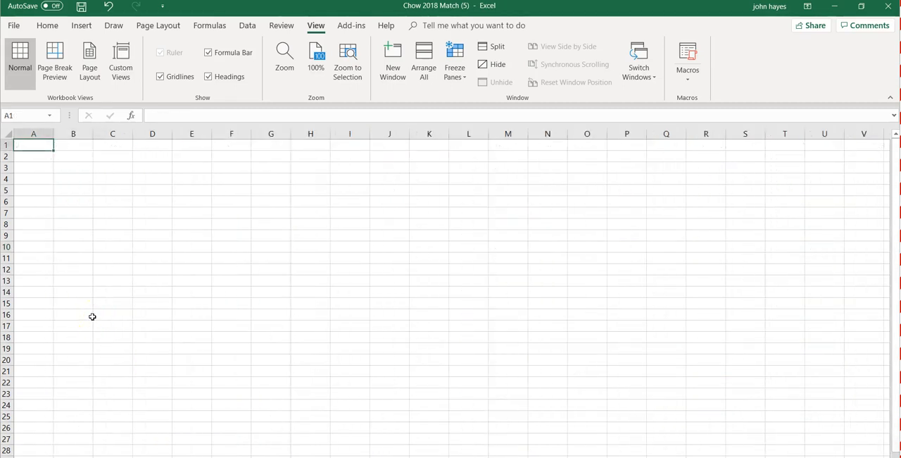
{"action": "right_click", "coordinate": [27, 146]}
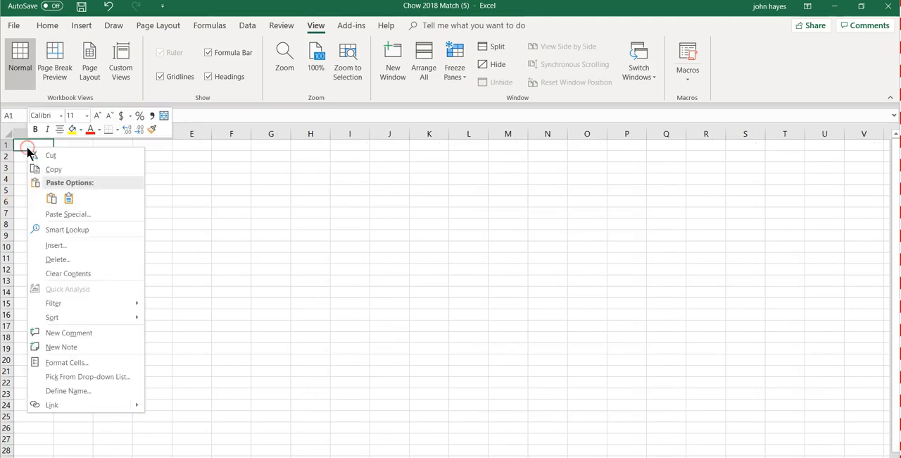
{"action": "left_click", "coordinate": [51, 199]}
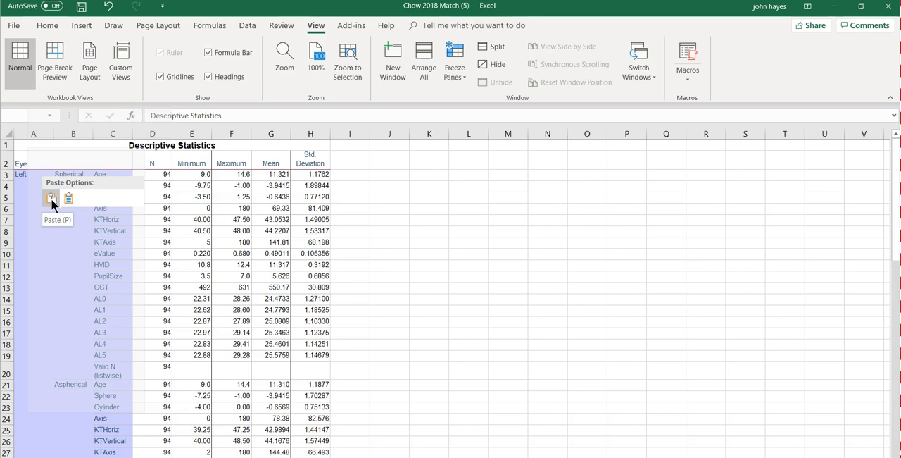
{"action": "left_click", "coordinate": [68, 200]}
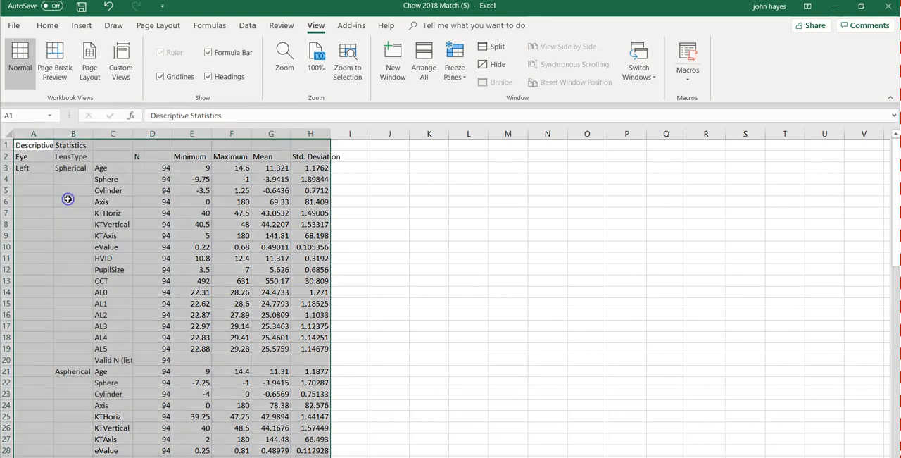
{"action": "left_click", "coordinate": [393, 201]}
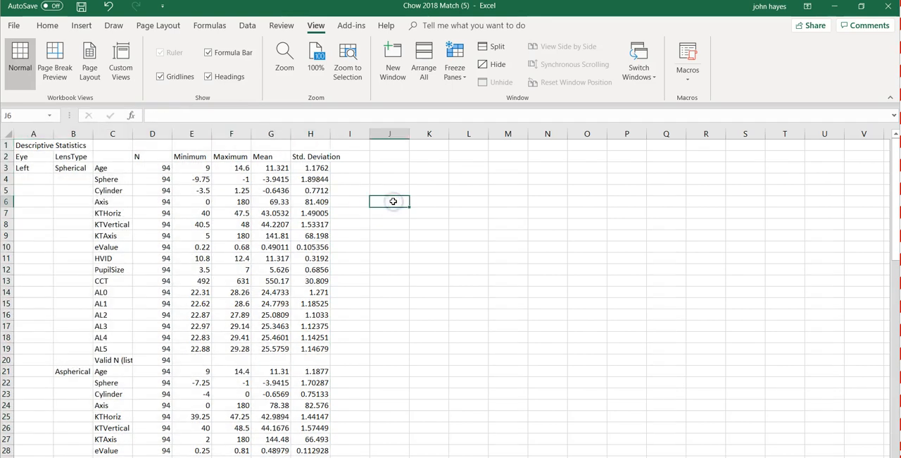
Step: Delete the Minimum and Maximum columns from the pasted table
{"action": "left_click", "coordinate": [191, 133]}
{"action": "left_click_drag", "start_coordinate": [192, 133], "coordinate": [227, 135]}
{"action": "right_click", "coordinate": [226, 136]}
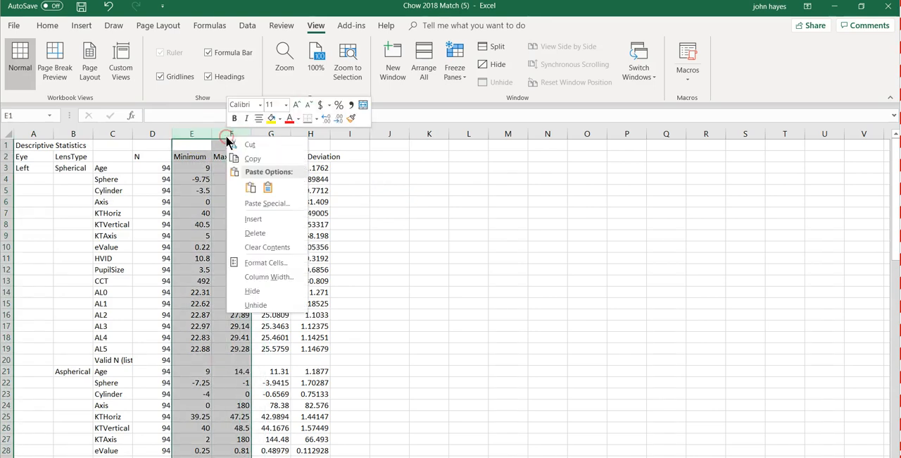
{"action": "left_click", "coordinate": [261, 233]}
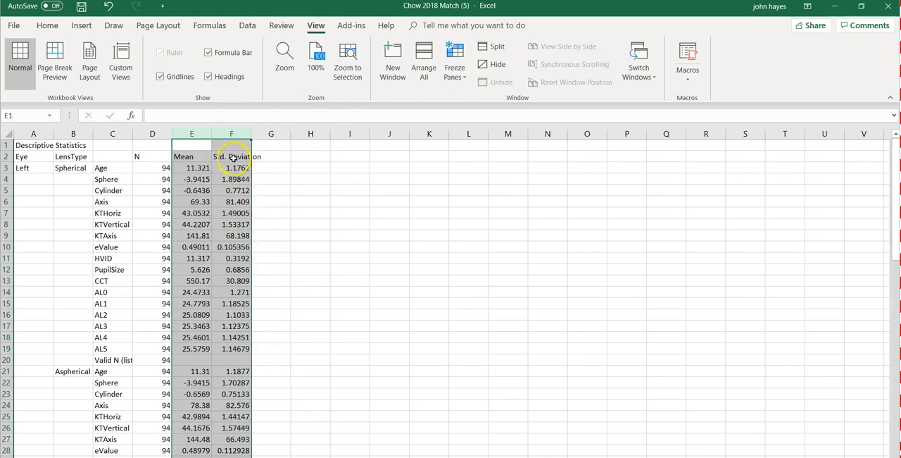
Step: Shorten the Std. Deviation column heading in F2 to SD
{"action": "left_click", "coordinate": [233, 158]}
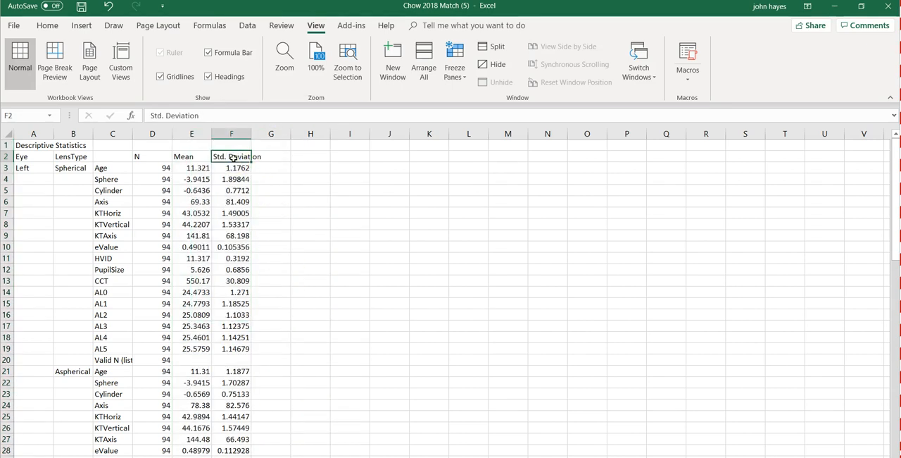
{"action": "type", "text": "S"}
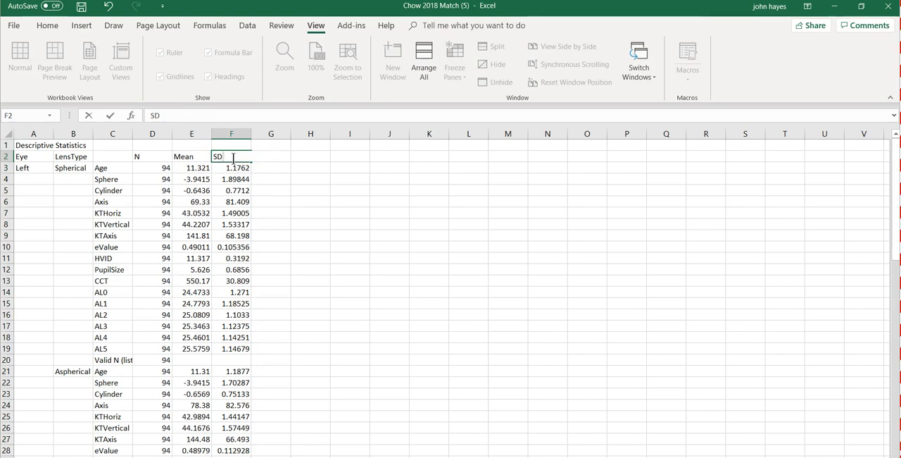
{"action": "type", "text": "D"}
{"action": "key", "text": "Return"}
Step: Display all Mean and SD values in E3:F73 with one decimal place
{"action": "key", "text": "Left"}
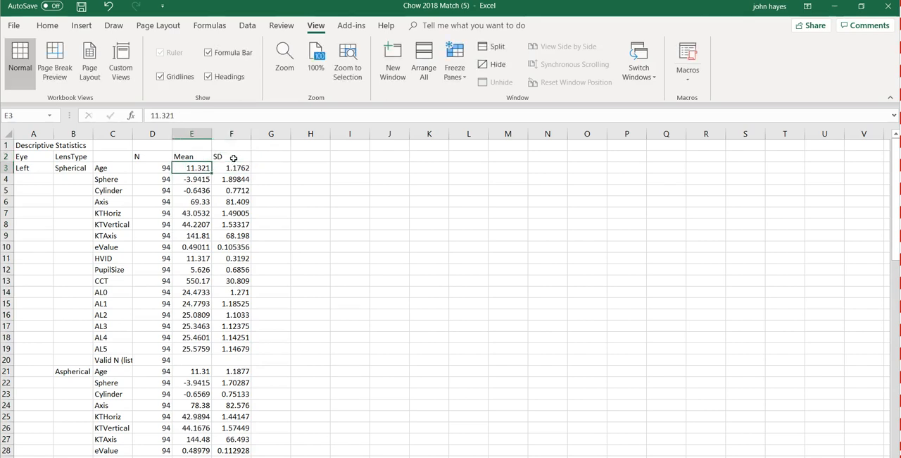
{"action": "key", "text": "shift+Right"}
{"action": "key", "text": "shift+Down"}
{"action": "key", "text": "shift+Down"}
{"action": "key", "text": "shift+Down"}
{"action": "key", "text": "shift+Down"}
{"action": "key", "text": "shift+Down"}
{"action": "key", "text": "shift+Down"}
{"action": "key", "text": "shift+Down"}
{"action": "key", "text": "shift+Down"}
{"action": "key", "text": "shift+Down"}
{"action": "key", "text": "shift+Down"}
{"action": "key", "text": "shift+Down"}
{"action": "key", "text": "shift+Down"}
{"action": "key", "text": "shift+Down"}
{"action": "key", "text": "shift+Down"}
{"action": "key", "text": "shift+Down"}
{"action": "key", "text": "shift+Down"}
{"action": "key", "text": "shift+Down"}
{"action": "key", "text": "shift+Down"}
{"action": "key", "text": "shift+Down"}
{"action": "key", "text": "shift+Down"}
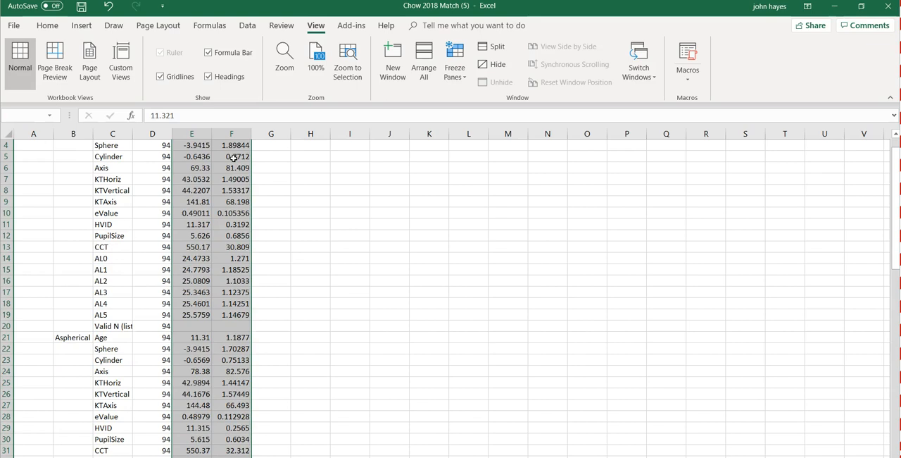
{"action": "key", "text": "shift+Down"}
{"action": "key", "text": "shift+Down"}
{"action": "key", "text": "shift+Down"}
{"action": "key", "text": "shift+Down"}
{"action": "key", "text": "shift+Down"}
{"action": "key", "text": "shift+Down"}
{"action": "key", "text": "shift+Down"}
{"action": "key", "text": "shift+Down"}
{"action": "key", "text": "shift+Down"}
{"action": "key", "text": "shift+Down"}
{"action": "key", "text": "shift+Down"}
{"action": "key", "text": "shift+Down"}
{"action": "key", "text": "shift+Down"}
{"action": "key", "text": "shift+Down"}
{"action": "key", "text": "shift+Down"}
{"action": "key", "text": "shift+Down"}
{"action": "key", "text": "shift+Down"}
{"action": "key", "text": "shift+Down"}
{"action": "key", "text": "shift+Down"}
{"action": "key", "text": "shift+Down"}
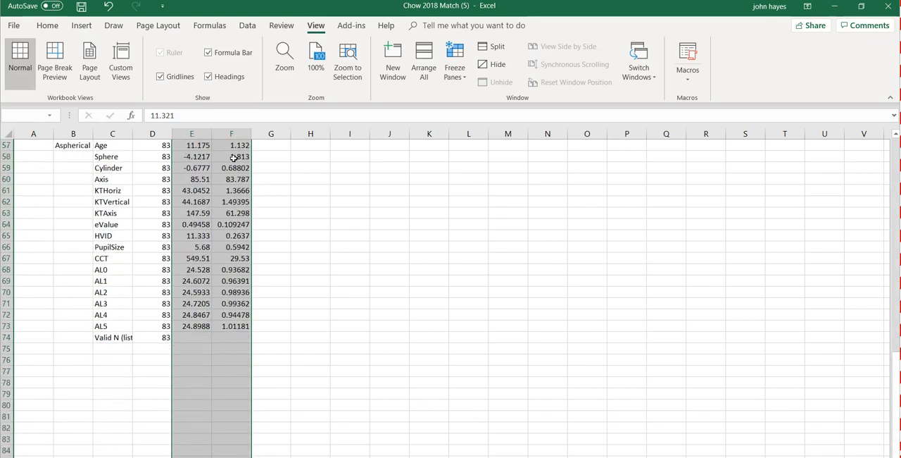
{"action": "key", "text": "shift+Up"}
{"action": "key", "text": "shift+Up"}
{"action": "key", "text": "shift+Up"}
{"action": "key", "text": "shift+Up"}
{"action": "key", "text": "shift+Up"}
{"action": "key", "text": "shift+Up"}
{"action": "key", "text": "shift+Up"}
{"action": "key", "text": "shift+Up"}
{"action": "key", "text": "shift+Up"}
{"action": "key", "text": "shift+Up"}
{"action": "key", "text": "shift+Up"}
{"action": "key", "text": "shift+Up"}
{"action": "key", "text": "shift+Up"}
{"action": "key", "text": "shift+Up"}
{"action": "key", "text": "shift+Up"}
{"action": "key", "text": "shift+Up"}
{"action": "key", "text": "shift+Up"}
{"action": "key", "text": "shift+Up"}
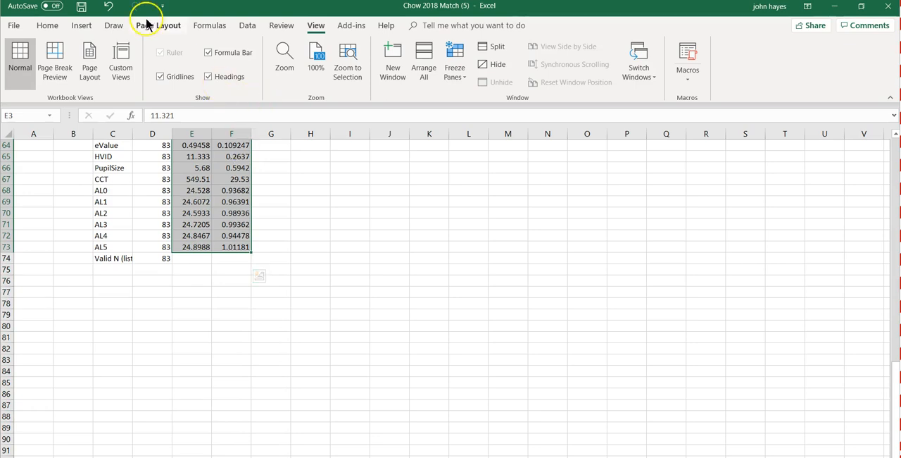
{"action": "left_click", "coordinate": [49, 27]}
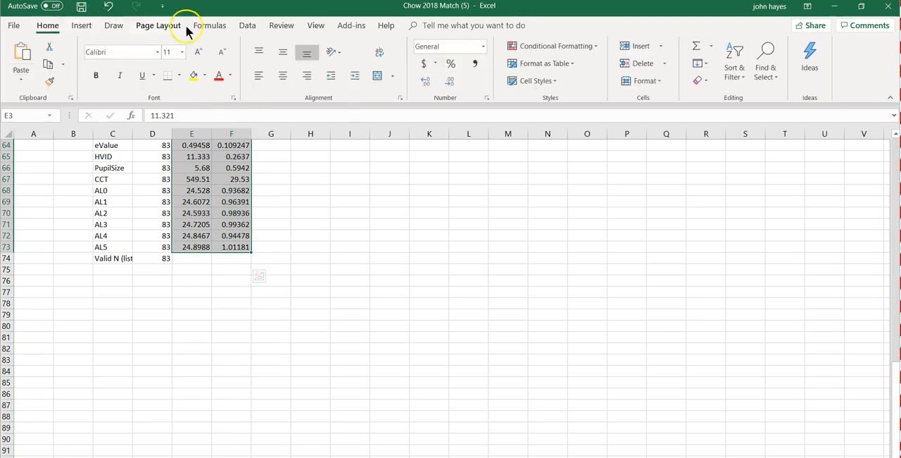
{"action": "left_click", "coordinate": [450, 82]}
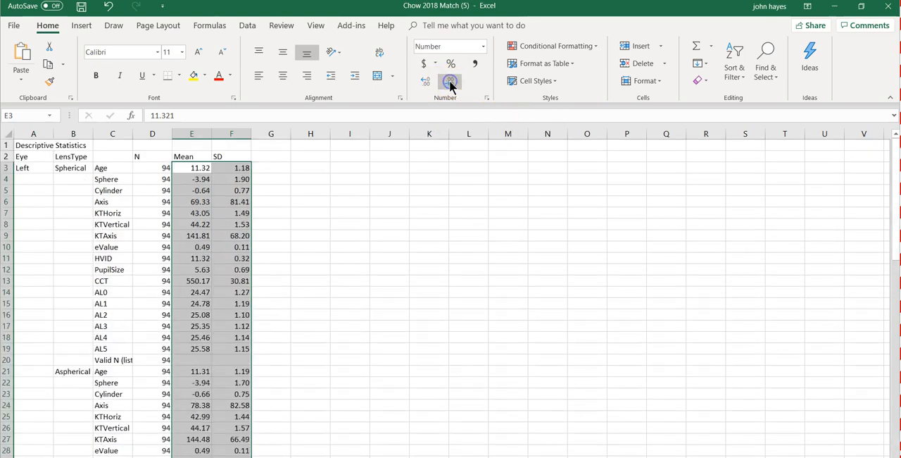
{"action": "left_click", "coordinate": [451, 82]}
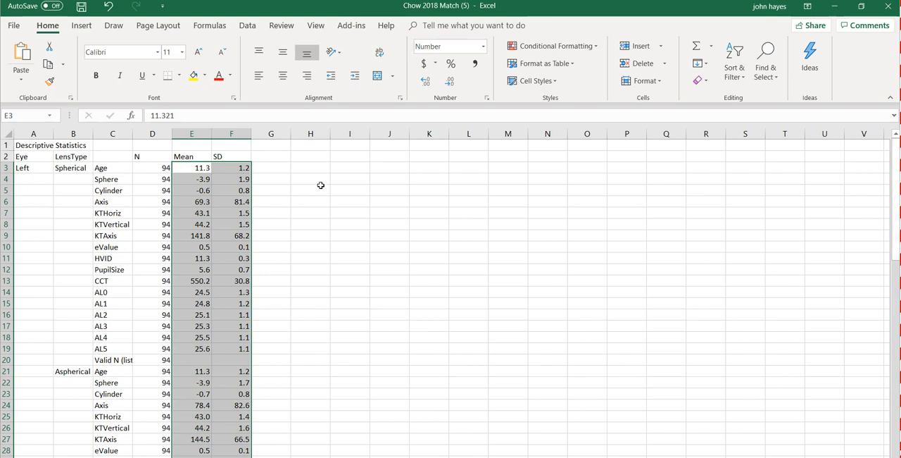
Step: Center the contents of the N, Mean and SD columns (D to F)
{"action": "key", "text": "Return"}
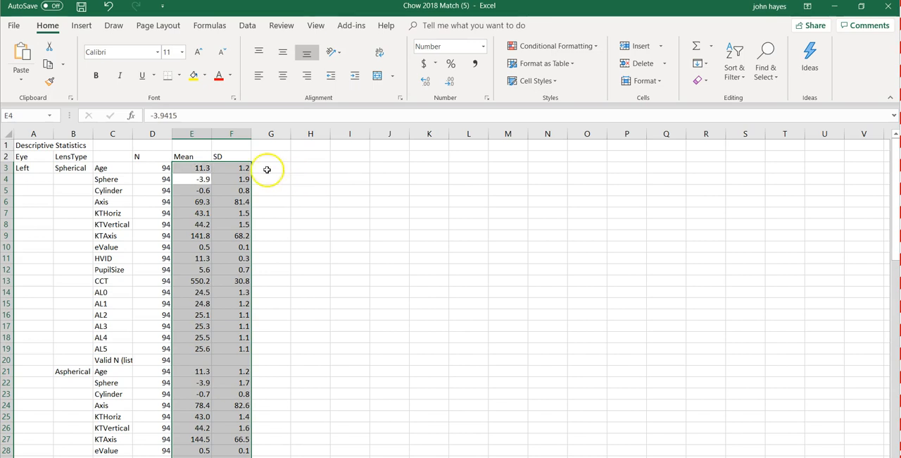
{"action": "left_click_drag", "start_coordinate": [149, 133], "coordinate": [229, 135]}
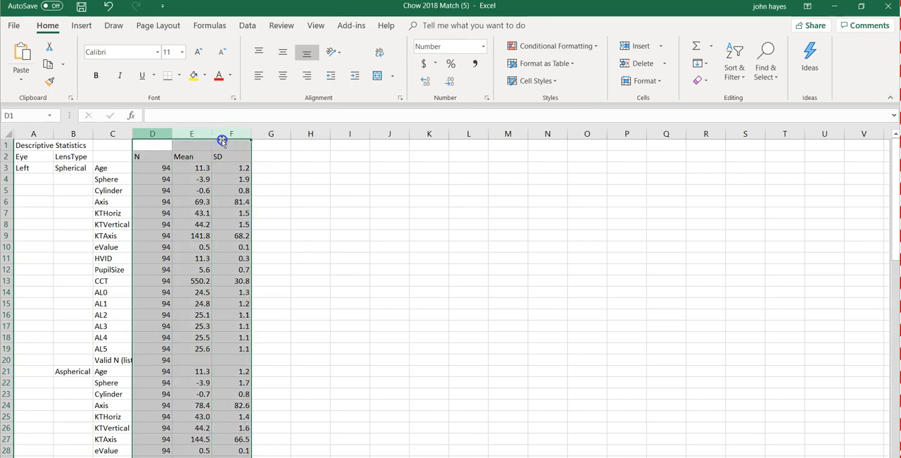
{"action": "left_click", "coordinate": [282, 75]}
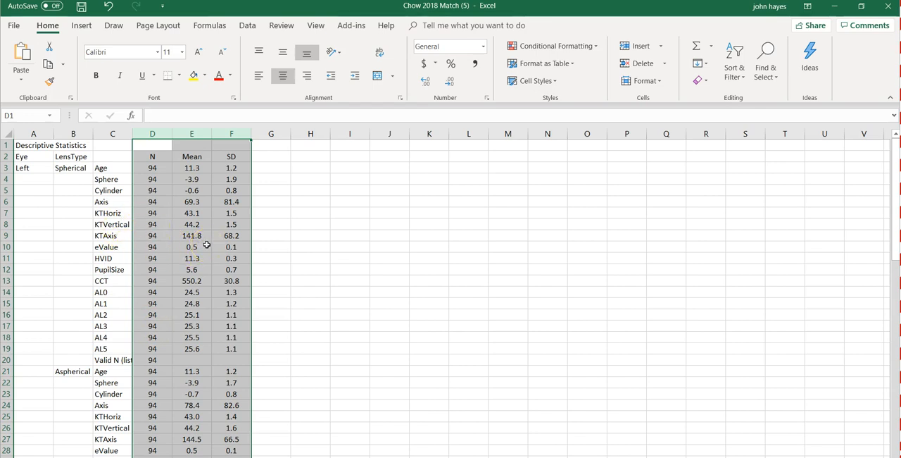
Step: Change the PupilSize label in C12 to Pupil Size by inserting a space
{"action": "left_click", "coordinate": [310, 226]}
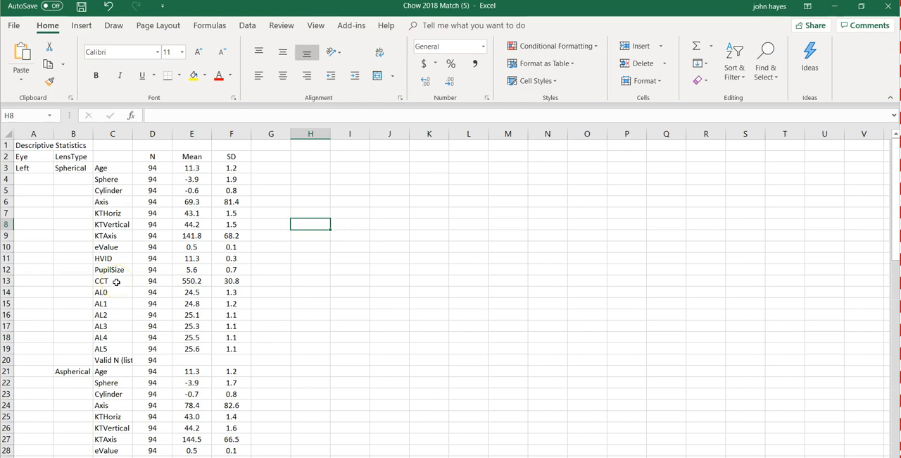
{"action": "left_click", "coordinate": [110, 270]}
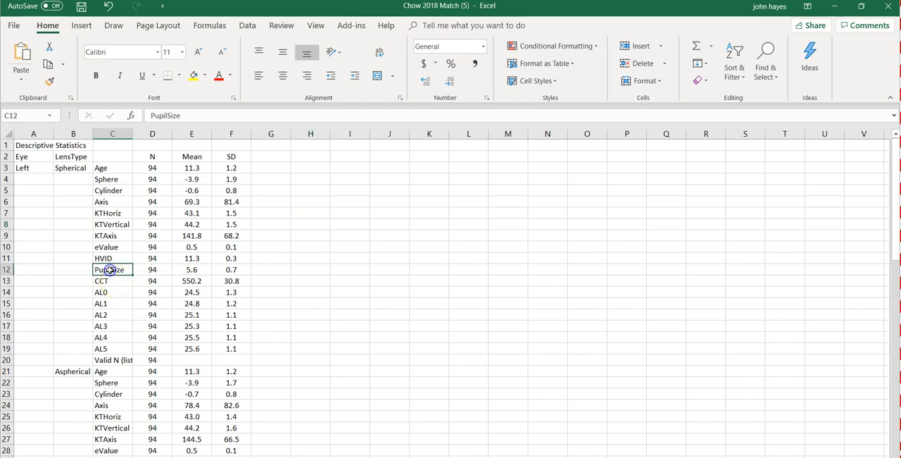
{"action": "left_click", "coordinate": [168, 115]}
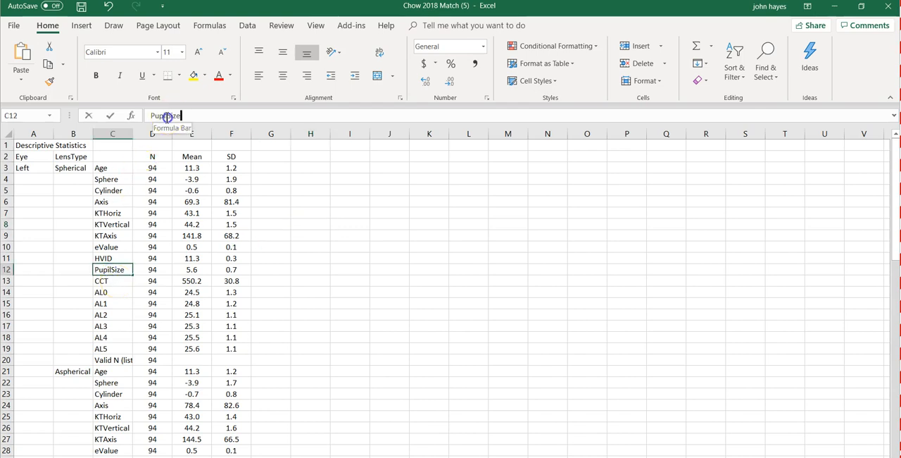
{"action": "left_click", "coordinate": [166, 116]}
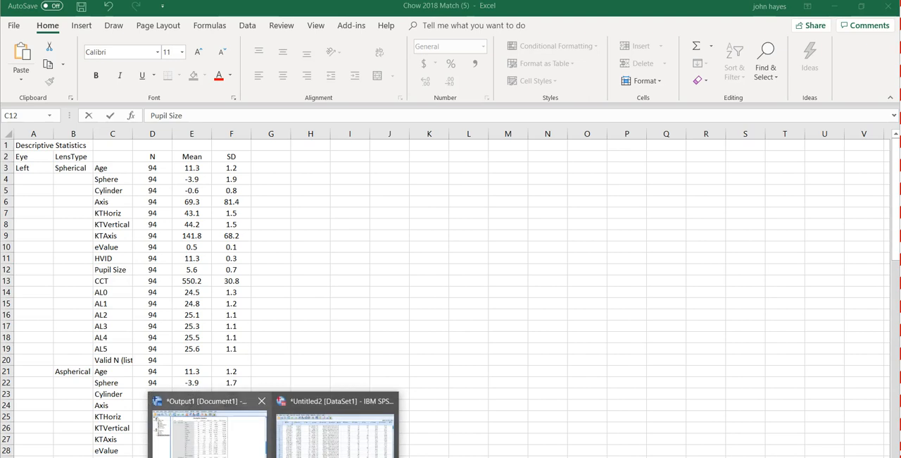
Step: Switch to the SPSS output viewer and start defining a simple boxplot with summaries for groups of cases
{"action": "left_click", "coordinate": [275, 426]}
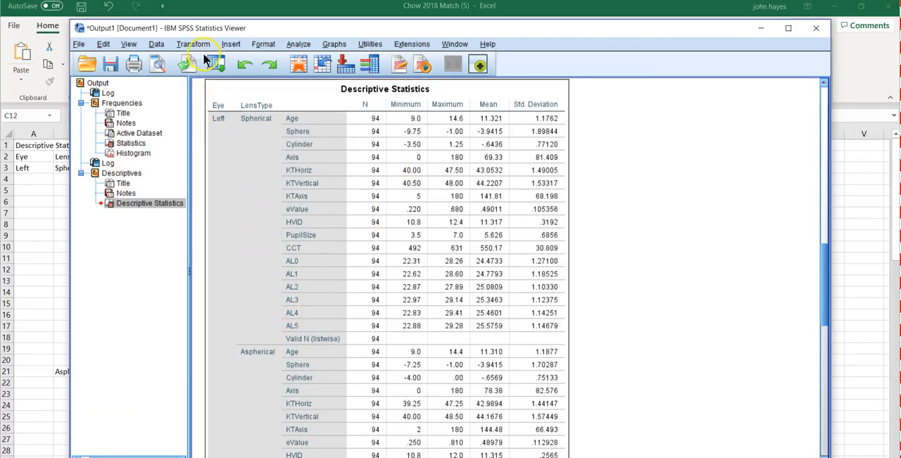
{"action": "left_click", "coordinate": [297, 44]}
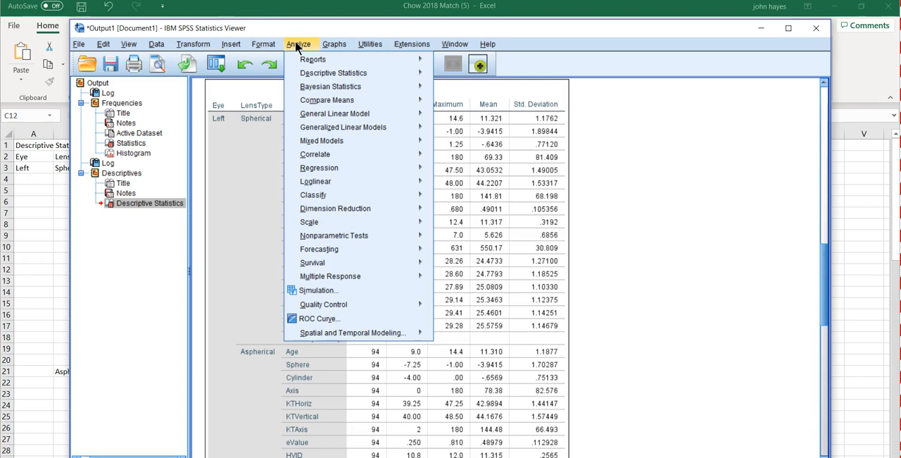
{"action": "mouse_move", "coordinate": [331, 73]}
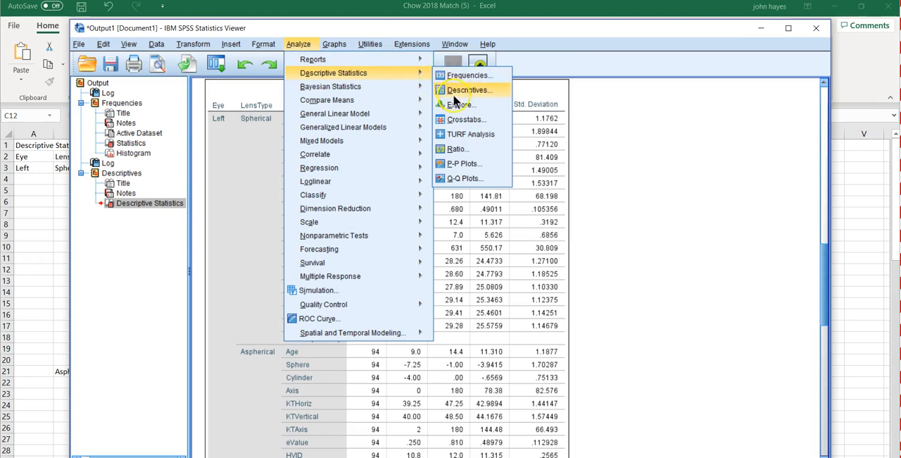
{"action": "mouse_move", "coordinate": [340, 50]}
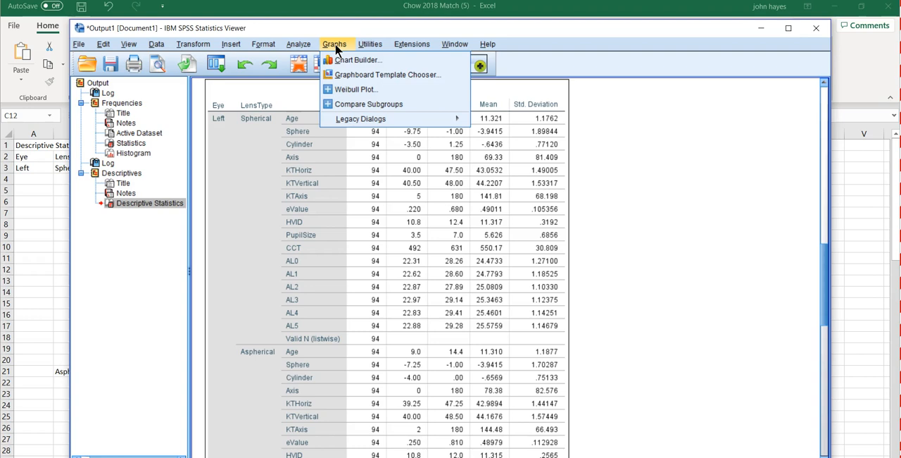
{"action": "left_click", "coordinate": [267, 29]}
{"action": "left_click", "coordinate": [336, 46]}
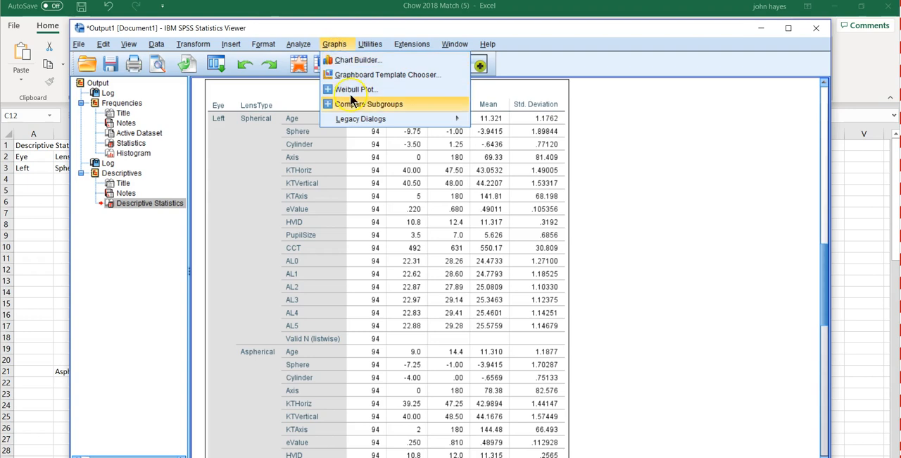
{"action": "mouse_move", "coordinate": [363, 117]}
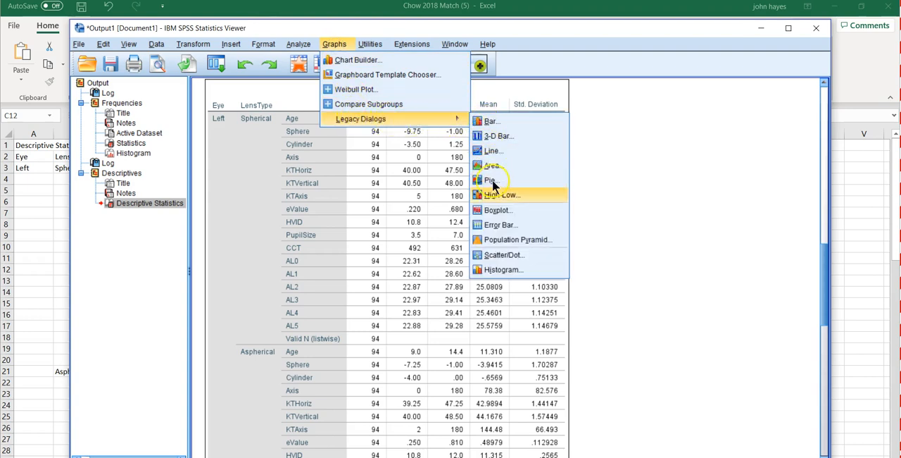
{"action": "left_click", "coordinate": [495, 210]}
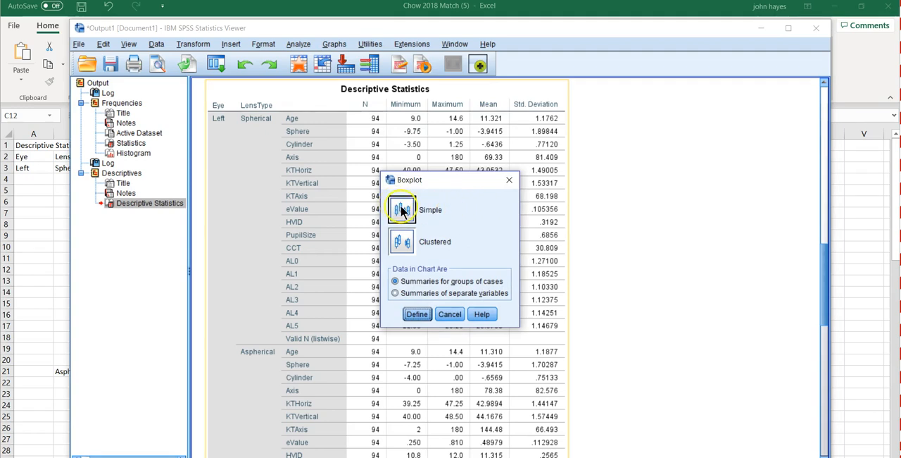
{"action": "left_click", "coordinate": [416, 316]}
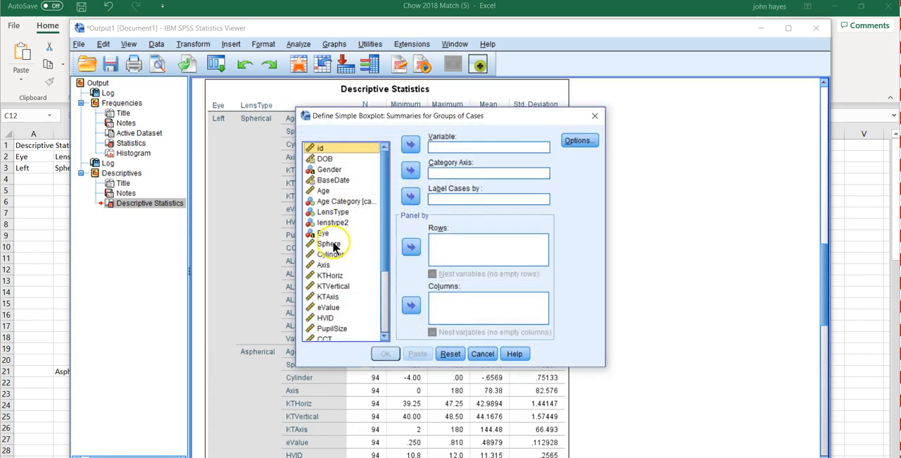
Step: Generate the boxplot with Sphere as the variable and Age Category as the category axis
{"action": "left_click", "coordinate": [334, 244]}
{"action": "left_click", "coordinate": [412, 144]}
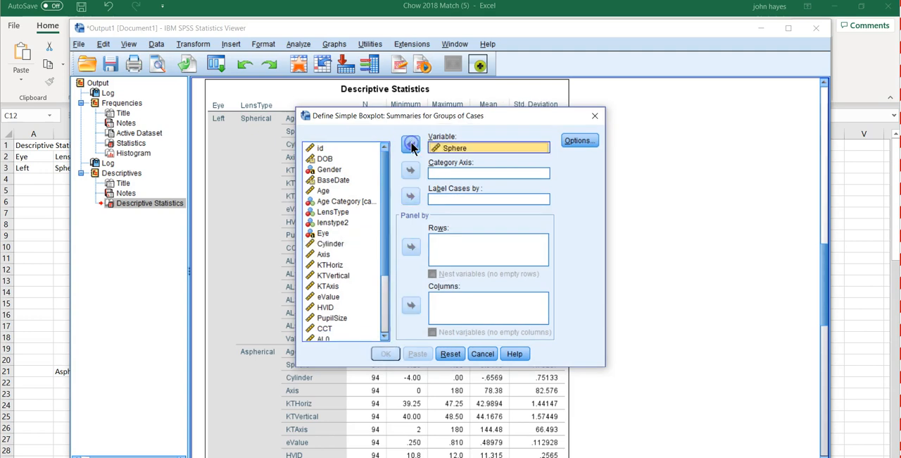
{"action": "left_click", "coordinate": [326, 191]}
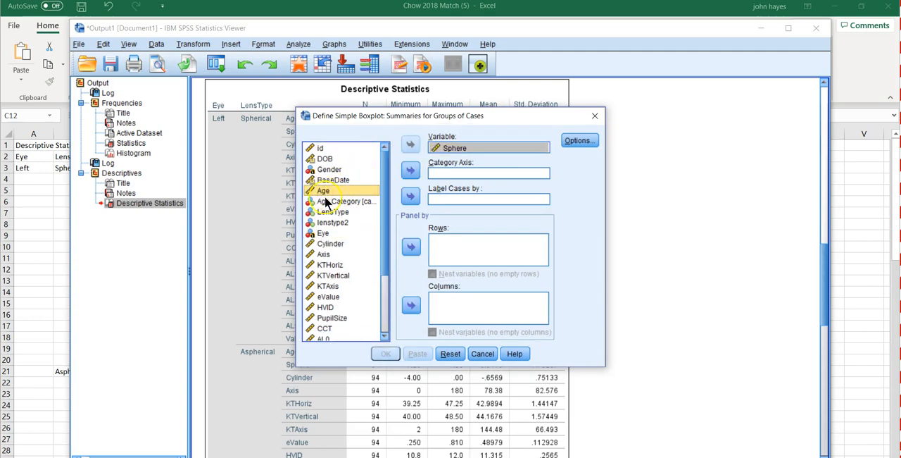
{"action": "left_click", "coordinate": [328, 202]}
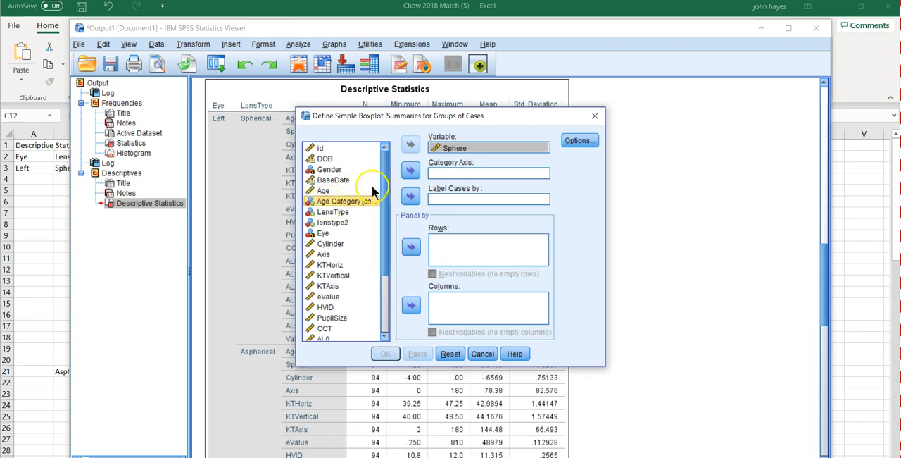
{"action": "left_click", "coordinate": [411, 171]}
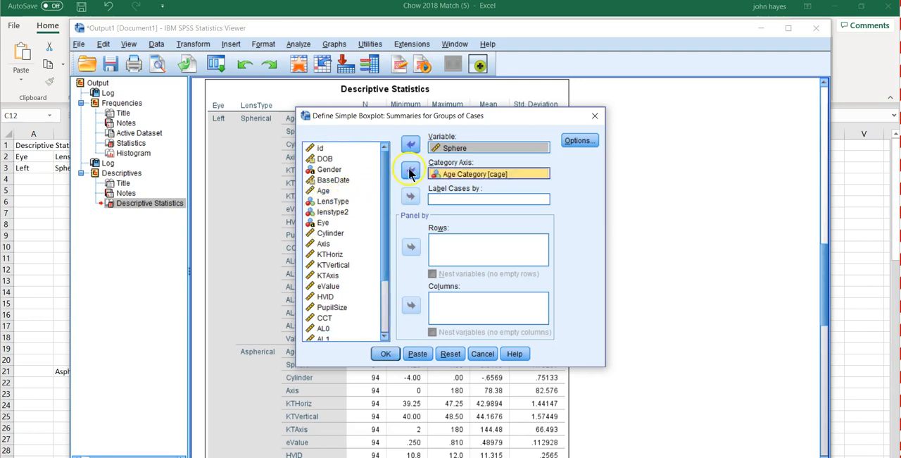
{"action": "left_click", "coordinate": [386, 353]}
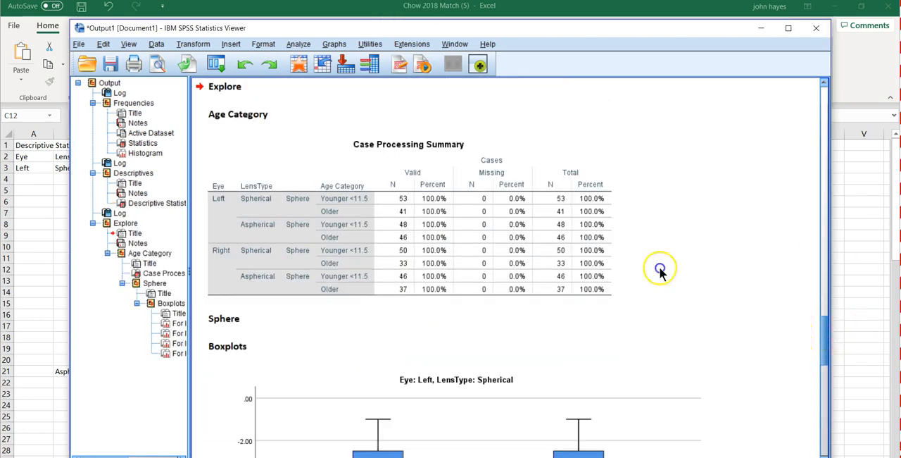
Step: Examine the Sphere boxplots by age category for each eye and lens type combination
{"action": "scroll", "coordinate": [659, 270], "scroll_direction": "down", "scroll_amount": 6}
{"action": "left_click", "coordinate": [608, 245]}
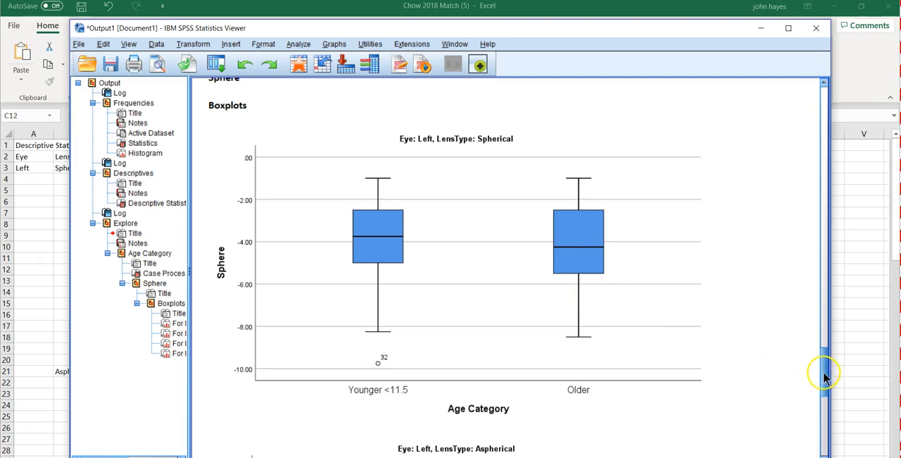
{"action": "left_click_drag", "start_coordinate": [825, 379], "coordinate": [825, 383]}
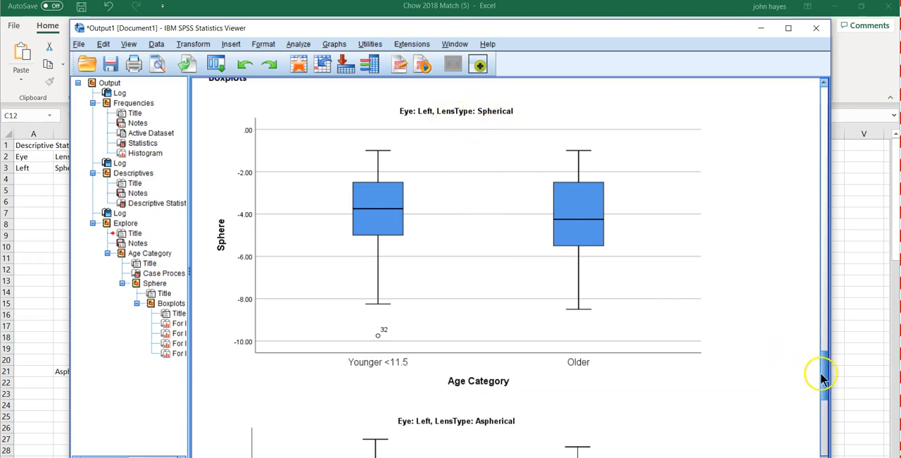
{"action": "left_click_drag", "start_coordinate": [825, 379], "coordinate": [854, 436]}
{"action": "left_click", "coordinate": [685, 378]}
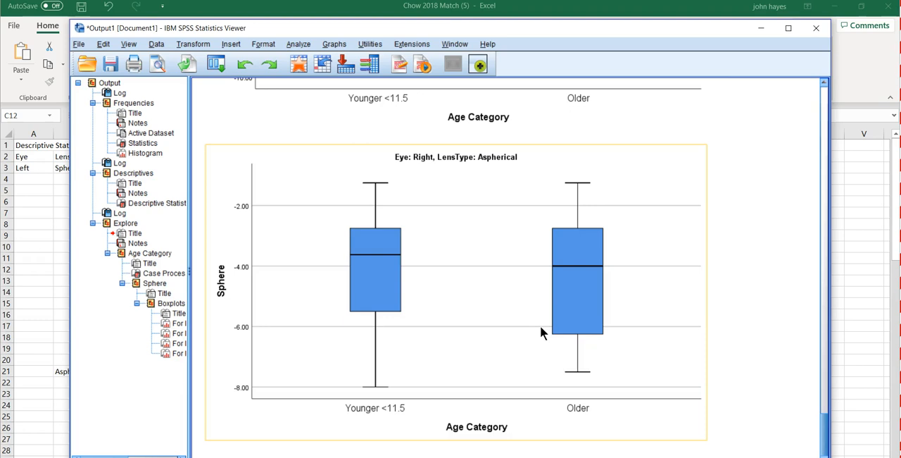
{"action": "left_click", "coordinate": [352, 171]}
{"action": "left_click", "coordinate": [246, 126]}
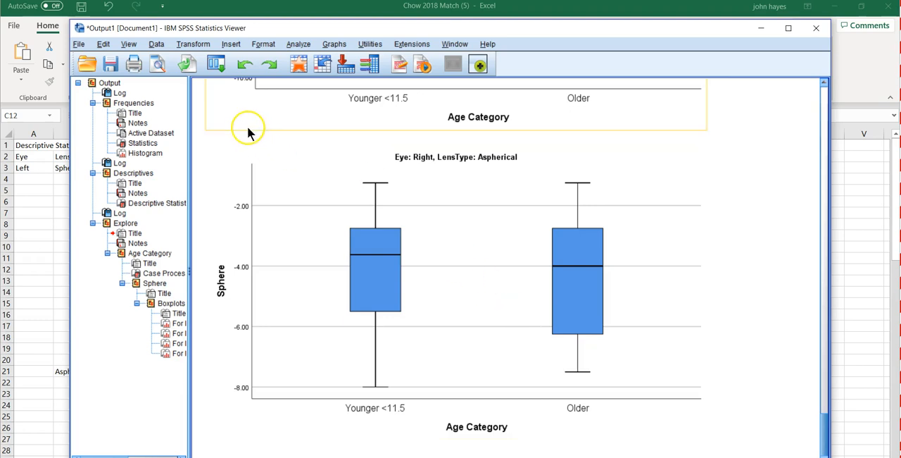
{"action": "left_click", "coordinate": [229, 169]}
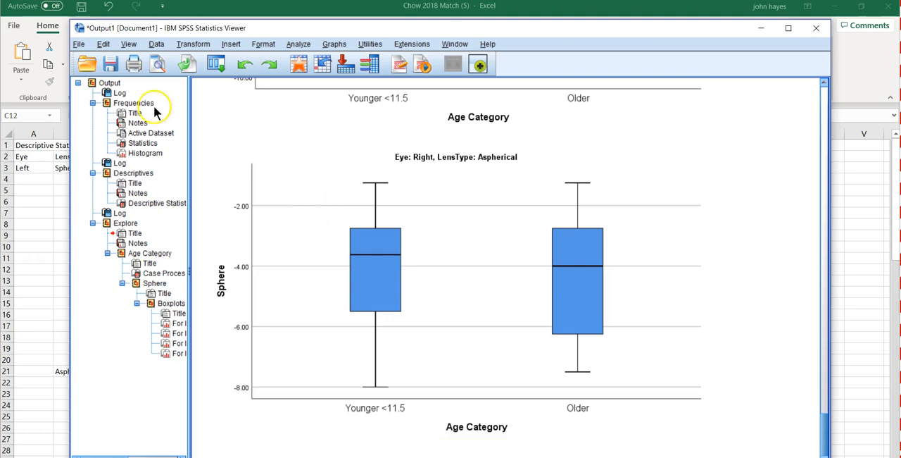
Step: Export the output as an SPSS Web Report named Output1 to the Desktop, replacing the existing file
{"action": "left_click", "coordinate": [79, 45]}
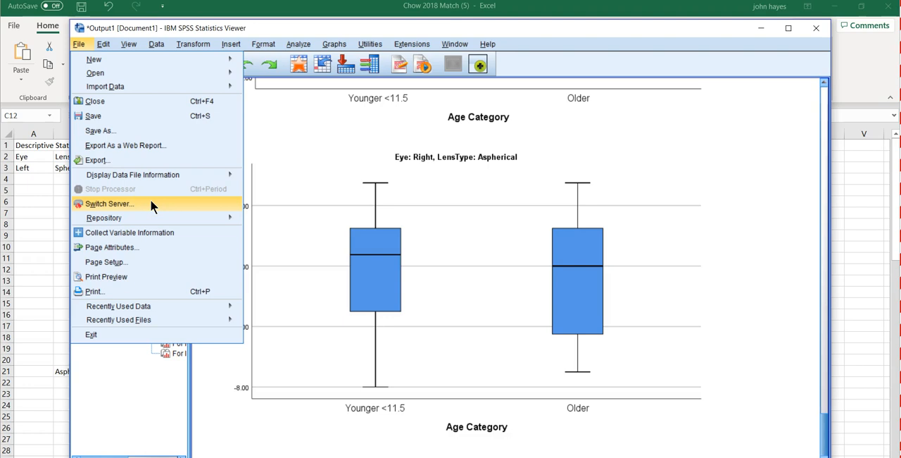
{"action": "left_click", "coordinate": [109, 149]}
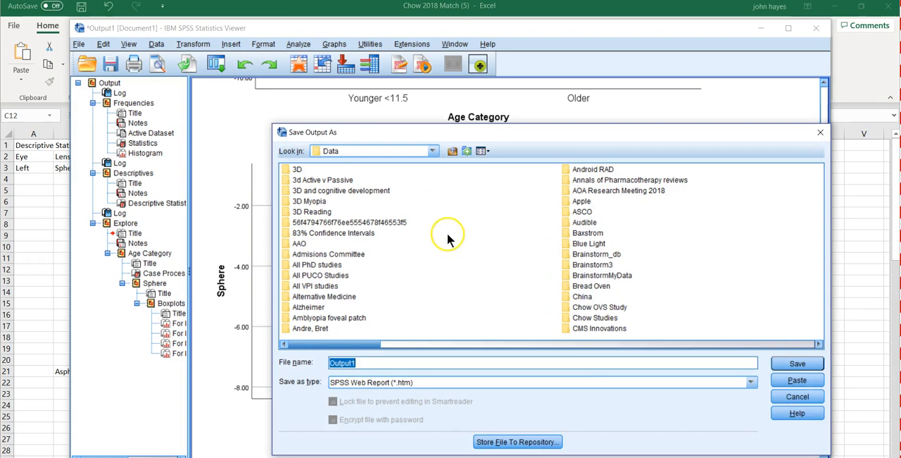
{"action": "left_click", "coordinate": [432, 151]}
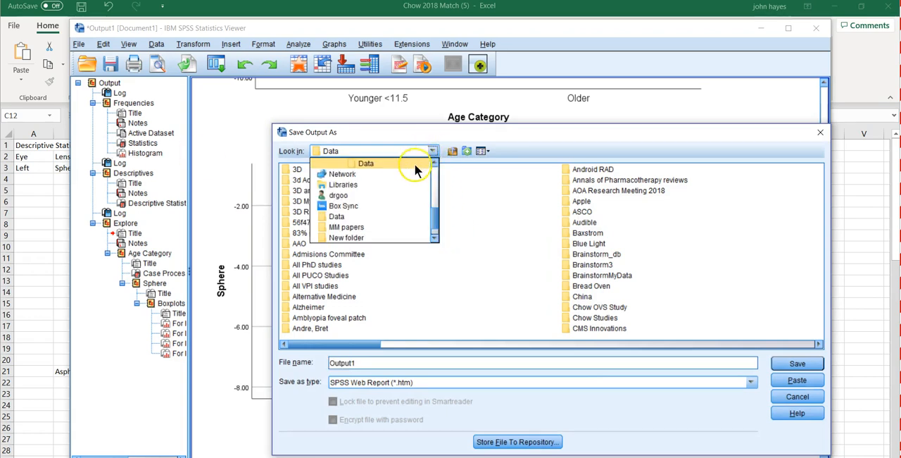
{"action": "scroll", "coordinate": [433, 211], "scroll_direction": "up", "scroll_amount": 5}
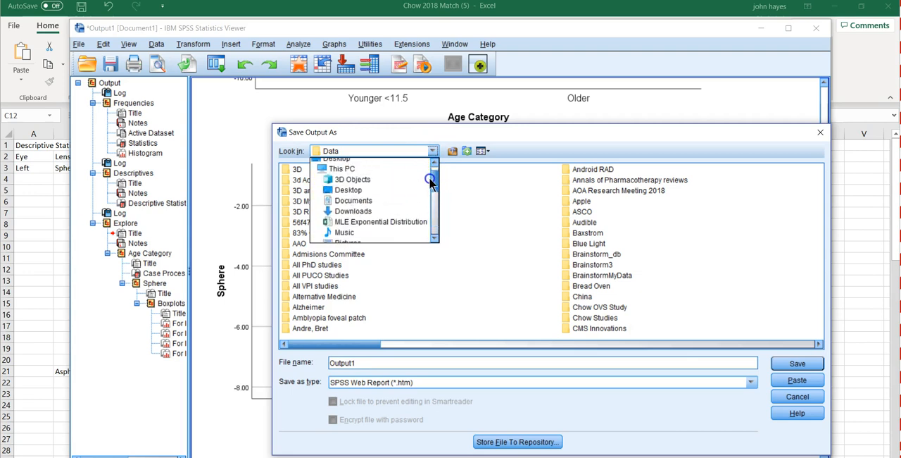
{"action": "left_click", "coordinate": [356, 206]}
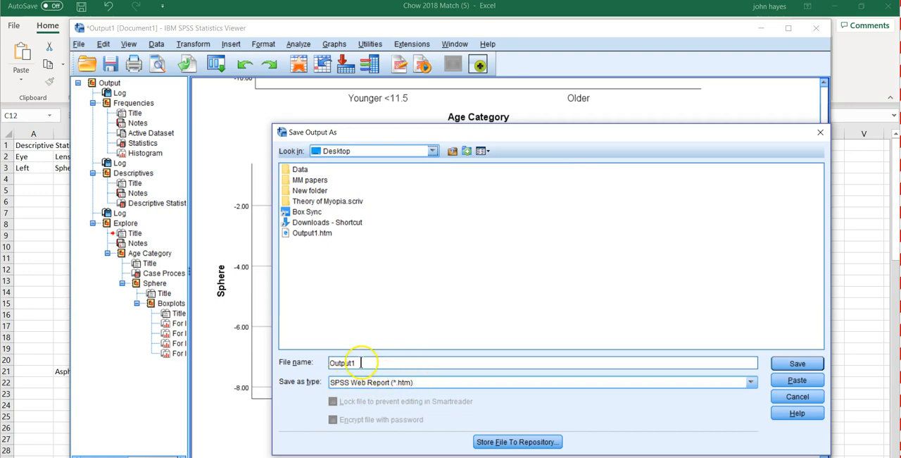
{"action": "left_click", "coordinate": [790, 366]}
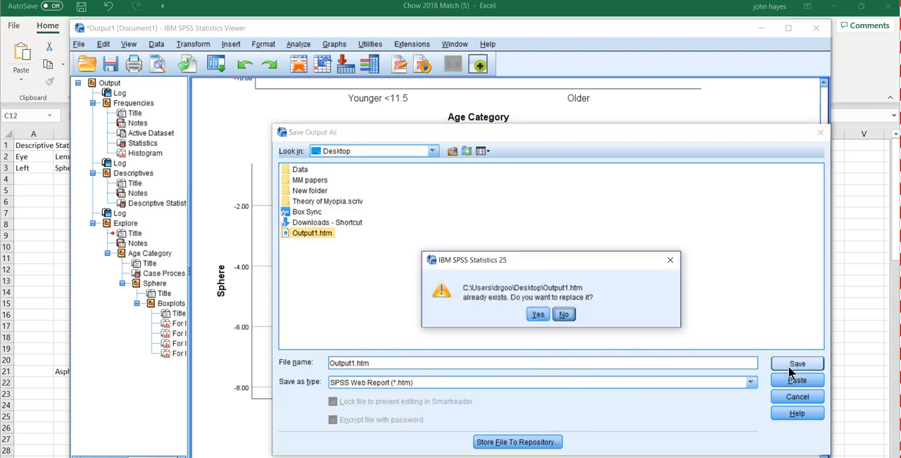
{"action": "left_click", "coordinate": [538, 315]}
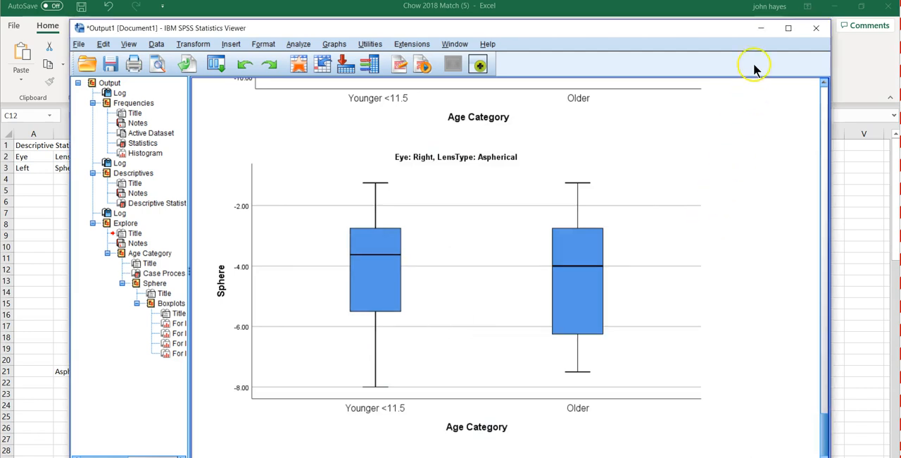
Step: Minimize all open windows to reach the desktop and open the exported Output1 web report
{"action": "left_click", "coordinate": [759, 28]}
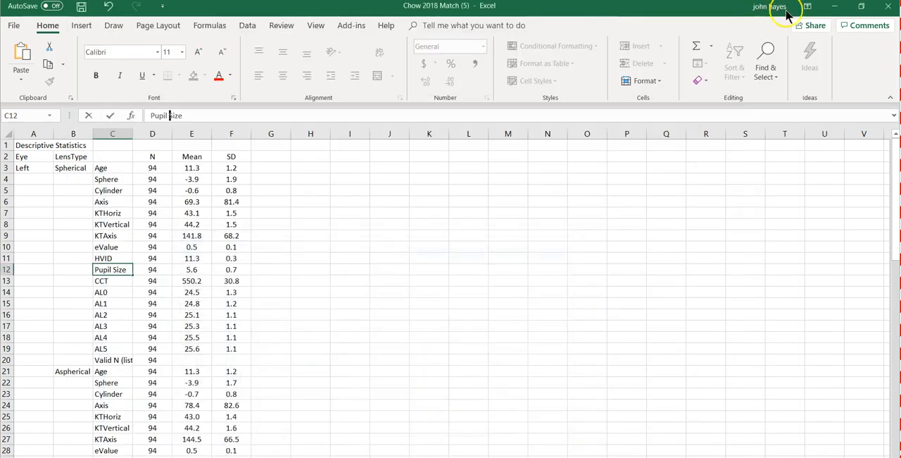
{"action": "left_click", "coordinate": [834, 6]}
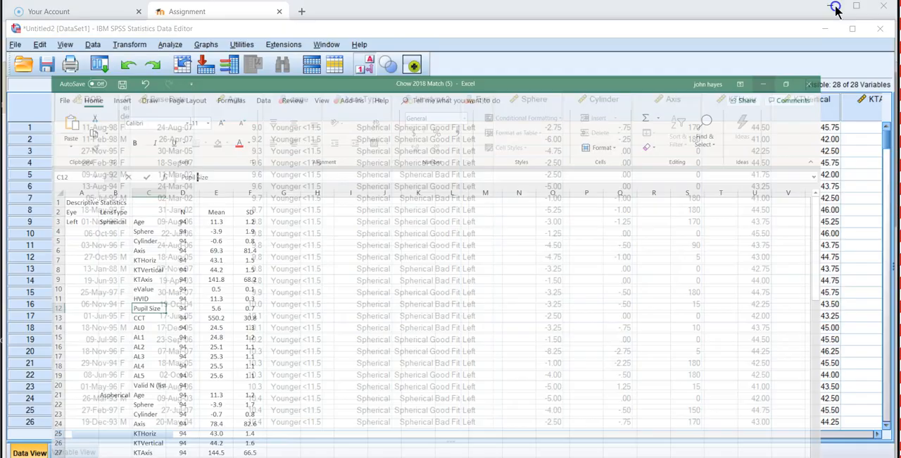
{"action": "left_click", "coordinate": [835, 8]}
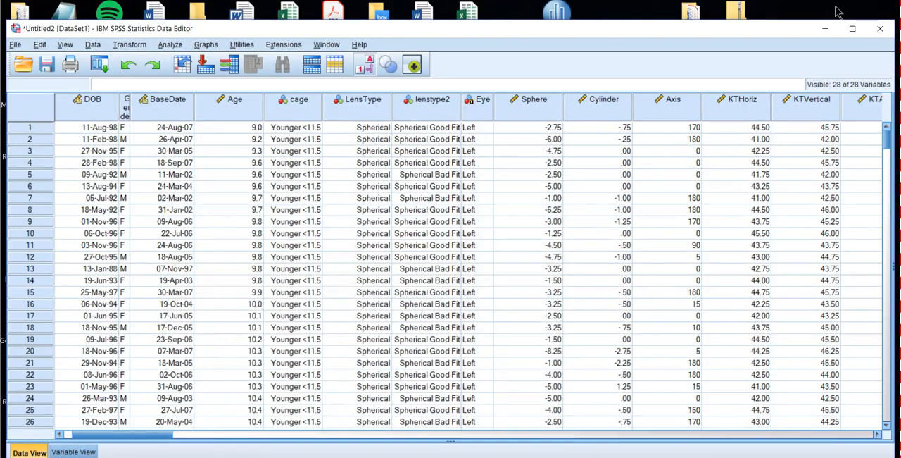
{"action": "left_click", "coordinate": [829, 28]}
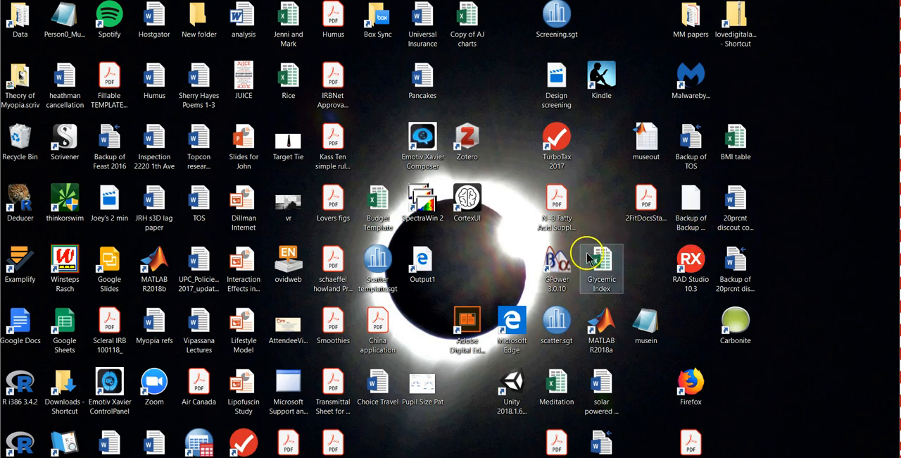
{"action": "double_click", "coordinate": [423, 263]}
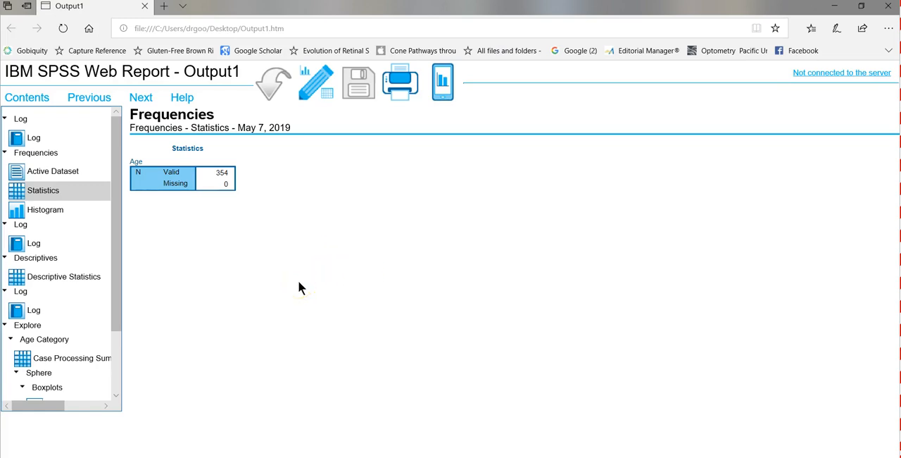
Step: View the left-eye Spherical and Aspherical boxplots and the Descriptive Statistics table in the web report
{"action": "left_click_drag", "start_coordinate": [117, 243], "coordinate": [129, 325]}
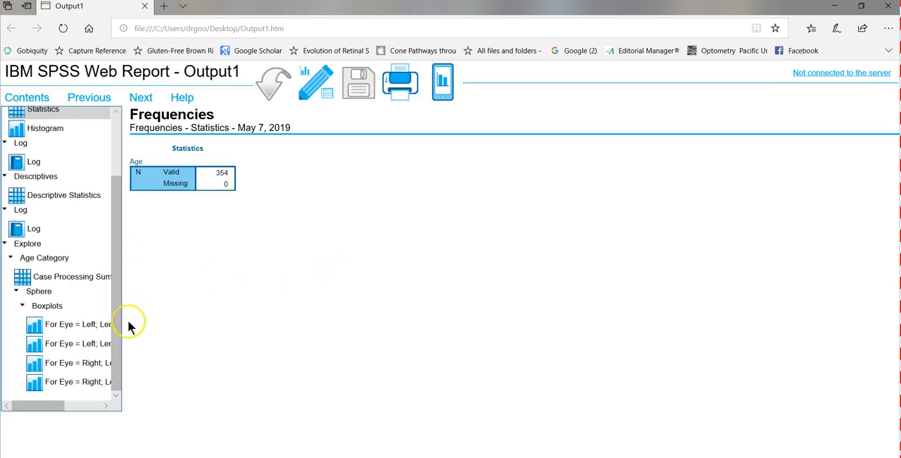
{"action": "left_click", "coordinate": [67, 324]}
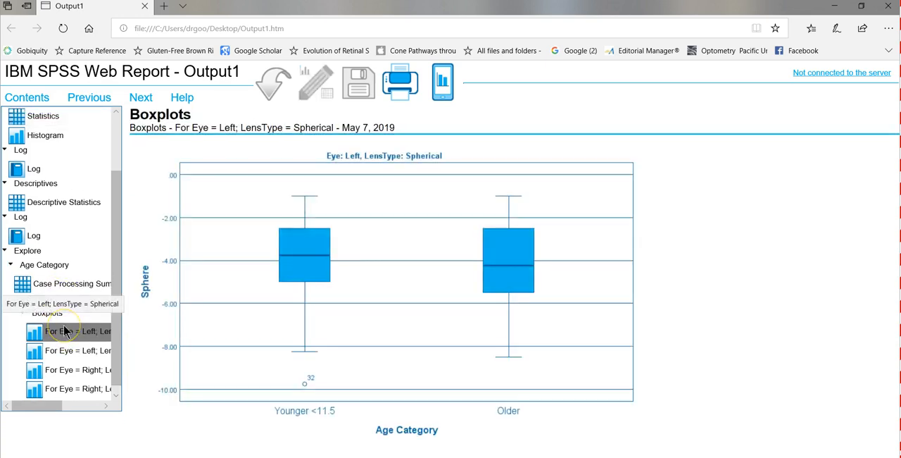
{"action": "left_click", "coordinate": [59, 352]}
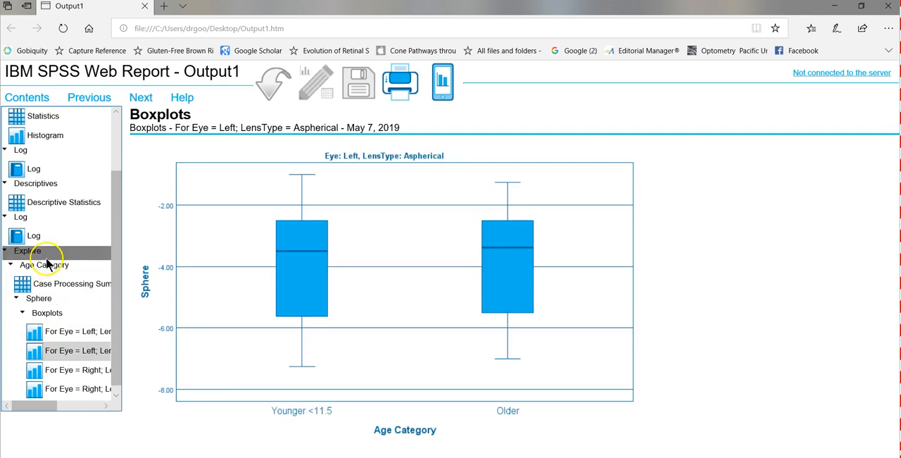
{"action": "left_click", "coordinate": [56, 205]}
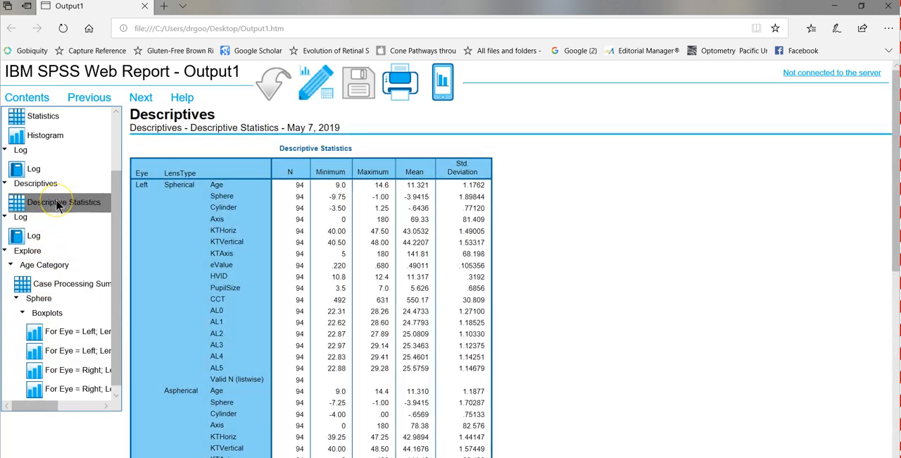